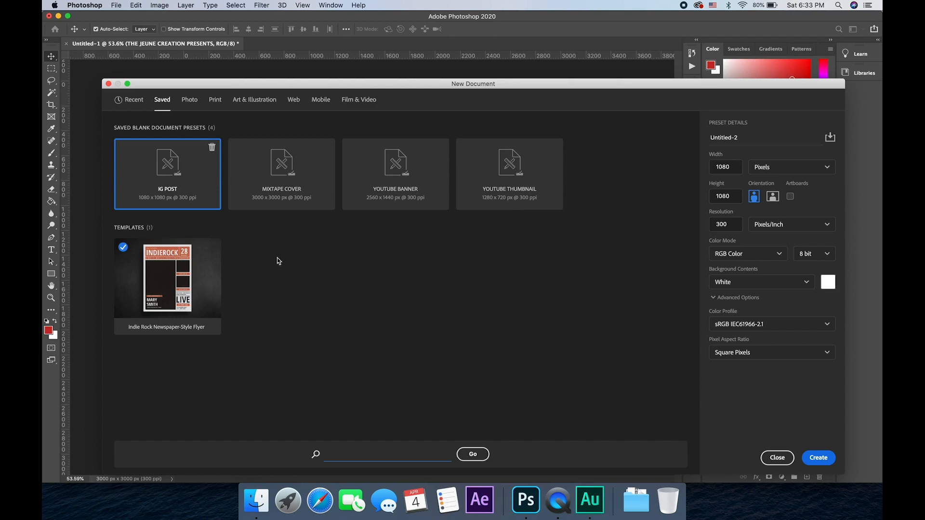
- Create a new 3000 x 3000 px document from the MIXTAPE COVER preset and compare it with the finished DA BABY cover
left_click(283, 185)
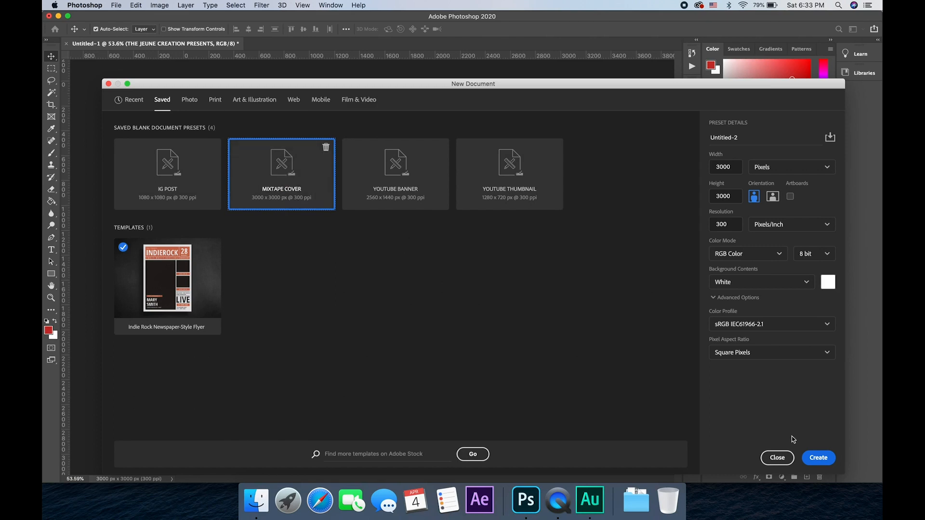
left_click(814, 458)
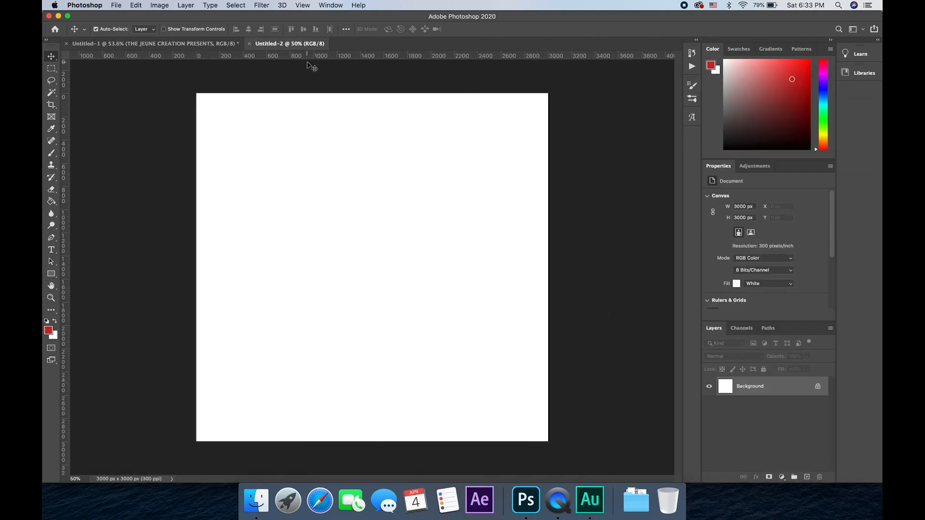
left_click(202, 45)
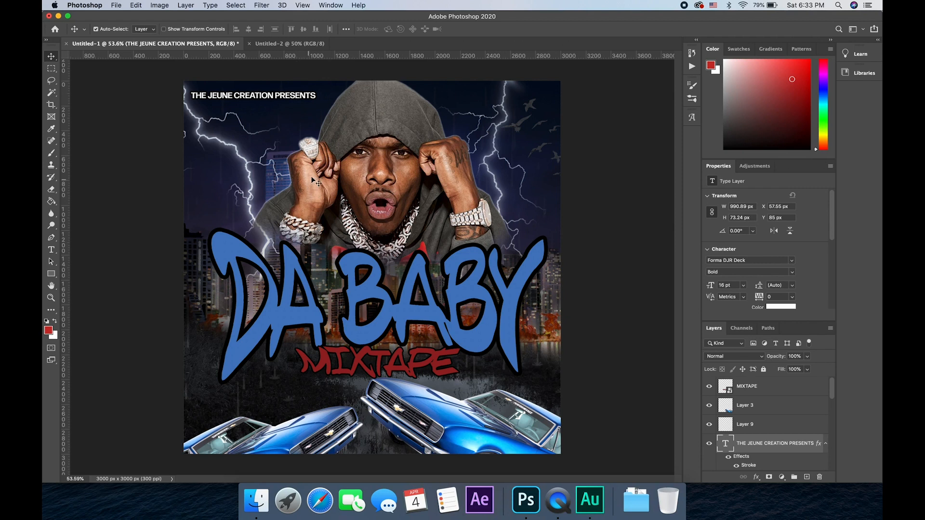
left_click(300, 44)
- Switch to Safari and search for MIAMI SKYLINE
left_click(320, 500)
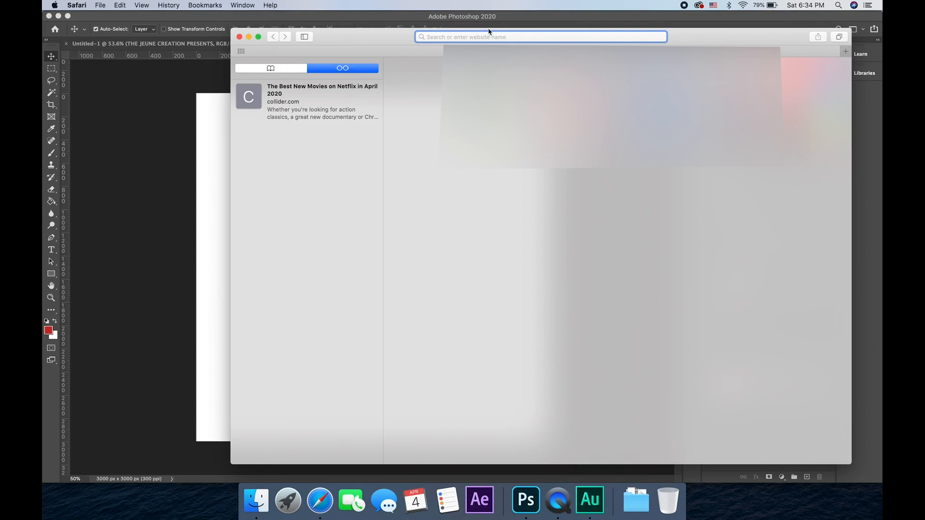
type("MIAMI SK")
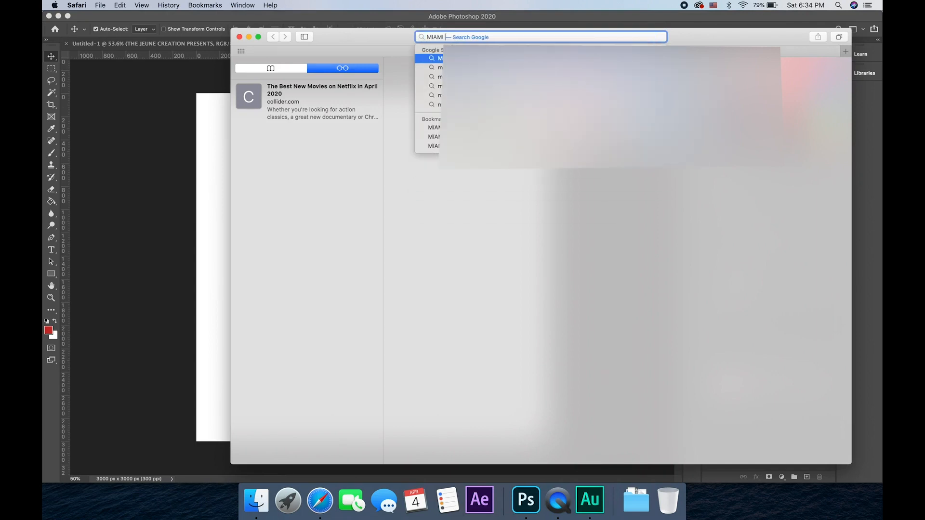
type("YLINE")
key("Return")
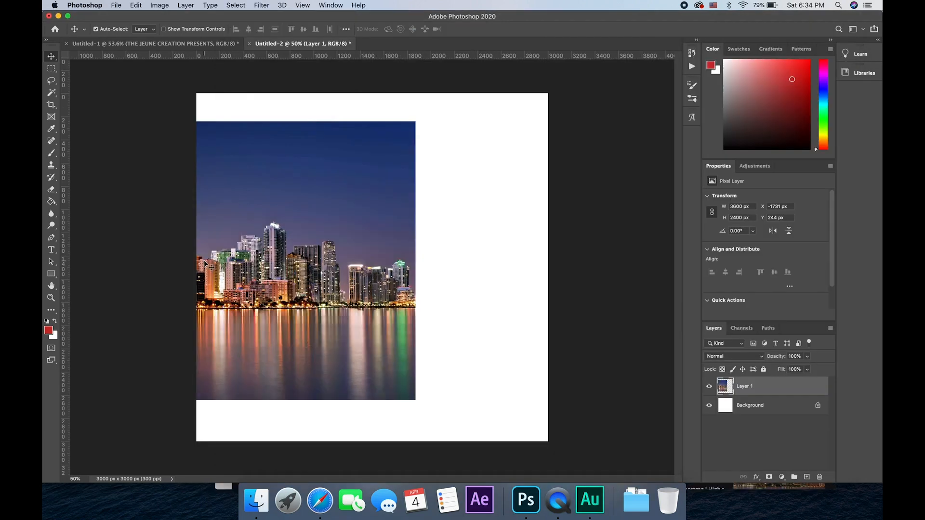
- Move the Miami skyline photo onto the canvas and scale it to 125% so it spans the full canvas height
left_click_drag(265, 223, 416, 203)
key("super+t")
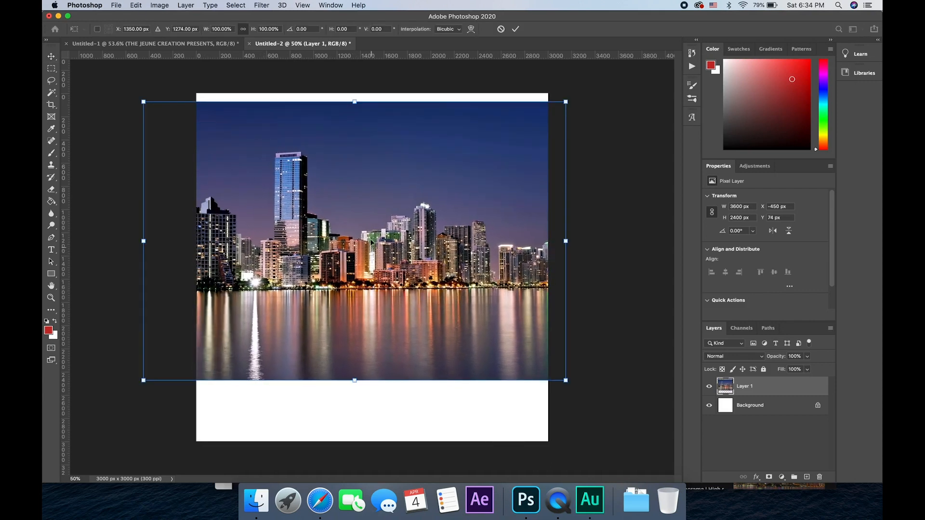
left_click_drag(353, 102, 353, 99)
left_click_drag(354, 382, 355, 441)
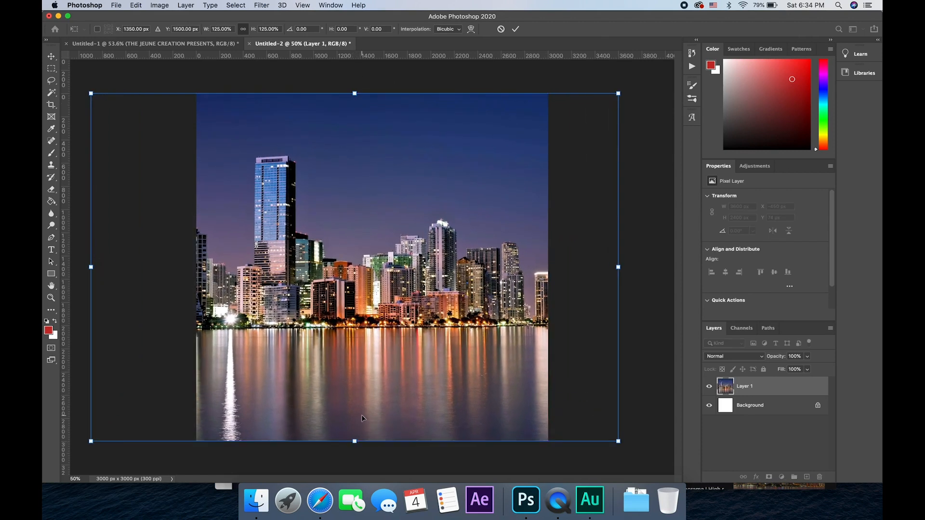
key("Return")
- Shift the skyline photo horizontally to about X -572 px, using the DA BABY cover as reference
left_click_drag(342, 322, 389, 322)
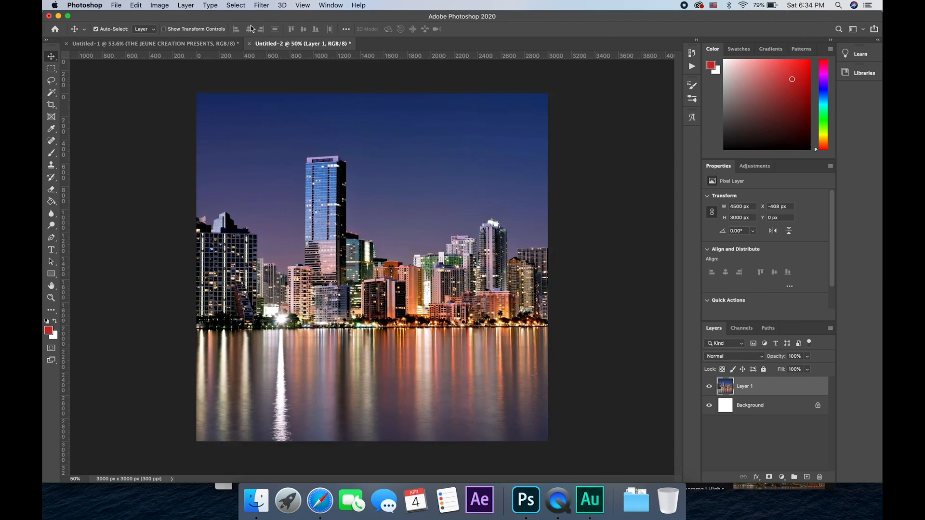
left_click(202, 44)
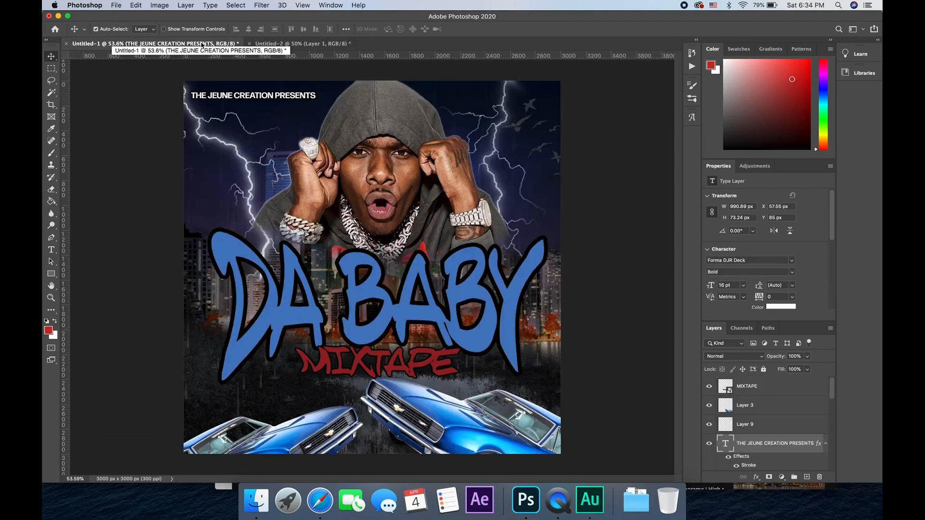
left_click(272, 44)
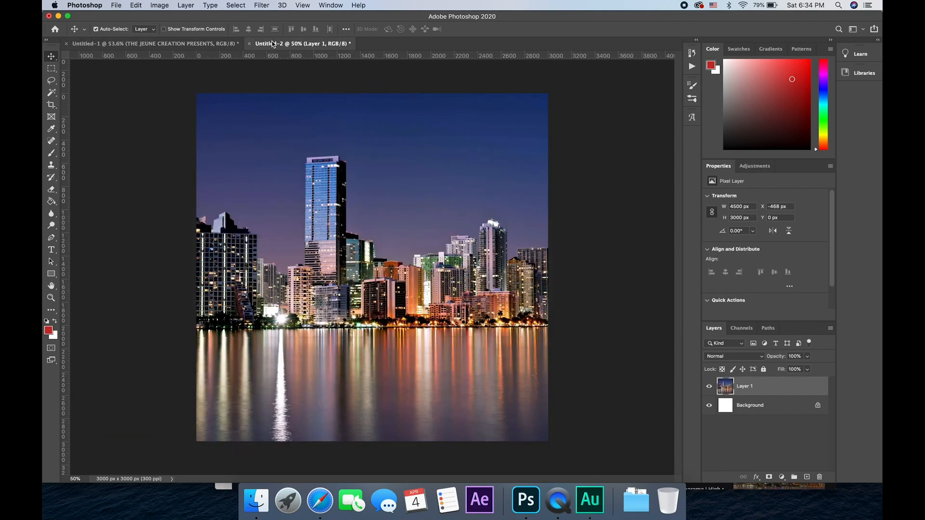
left_click_drag(374, 201, 364, 198)
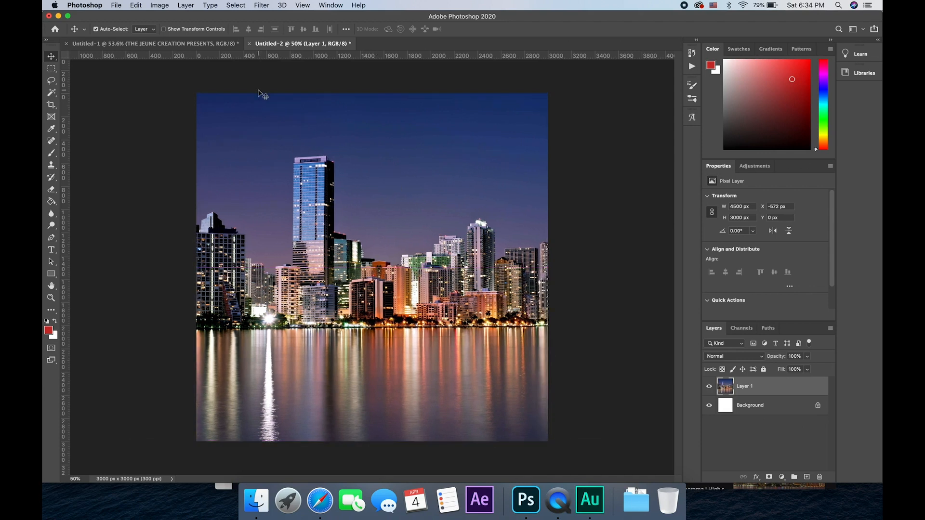
- Find a dark night street photo for CITY ROAD in Safari and bring it into the new cover document
left_click(201, 46)
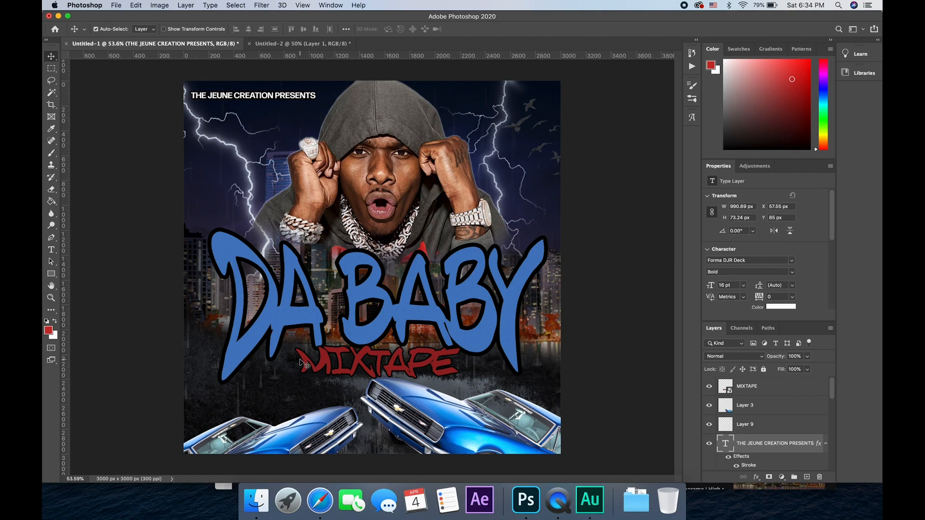
left_click(320, 500)
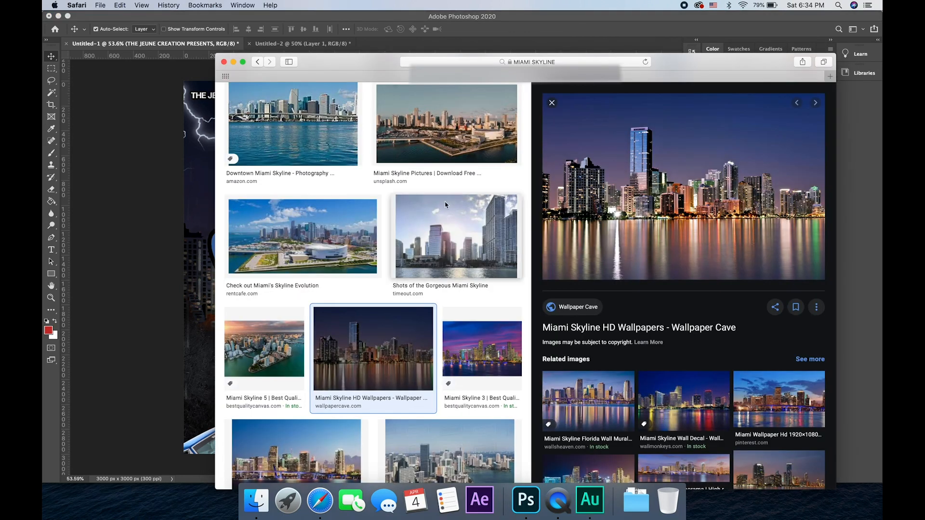
scroll(445, 204, "up", 5)
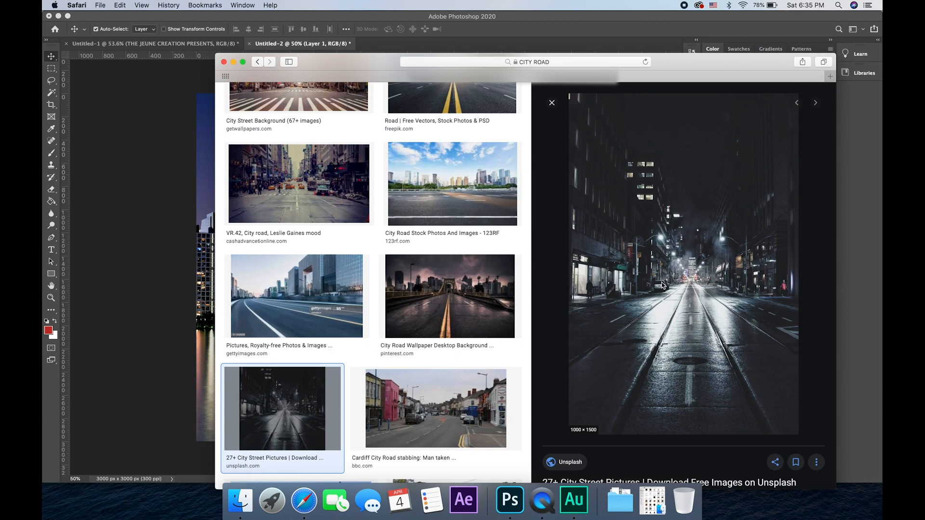
left_click_drag(663, 285, 273, 356)
- Scale the street photo to 3000 px wide and move it up so the road covers the canvas below the skyline
key("super+t")
left_click_drag(314, 364, 548, 355)
left_click_drag(414, 356, 414, 274)
key("Return")
- Set the street layer's blend mode to Multiply and compare the image with the layer hidden and shown
left_click(722, 356)
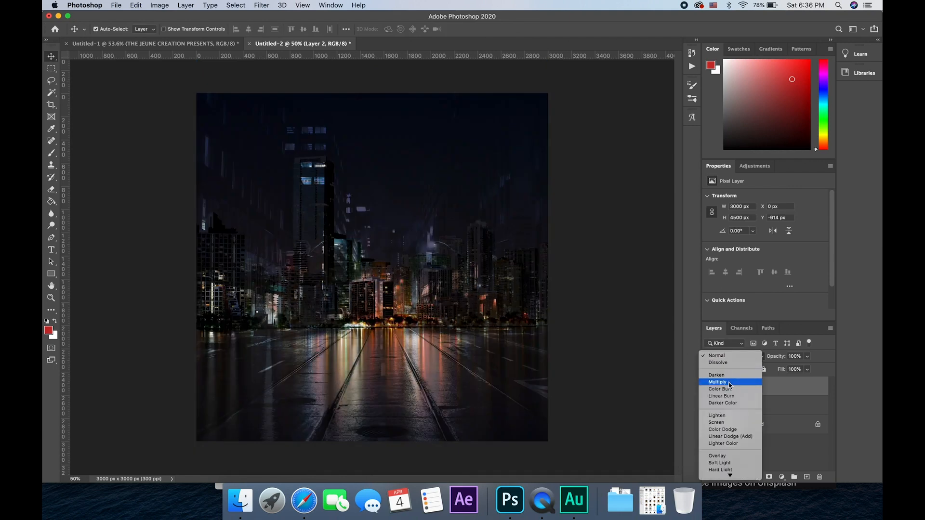
left_click(730, 383)
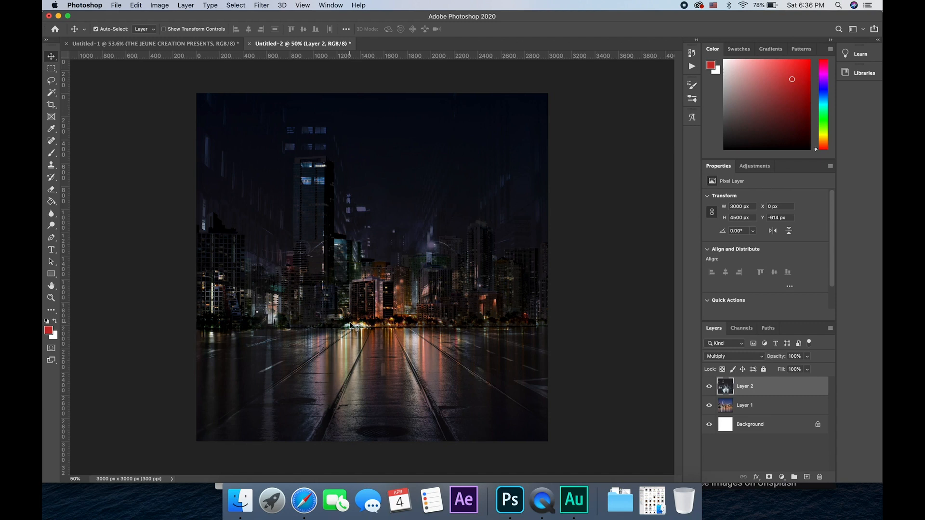
left_click(710, 386)
left_click(709, 386)
left_click(709, 386)
left_click(709, 386)
- Erase the street layer's dark buildings and sky above the waterline with the Eraser to reveal the Miami skyline
left_click(51, 190)
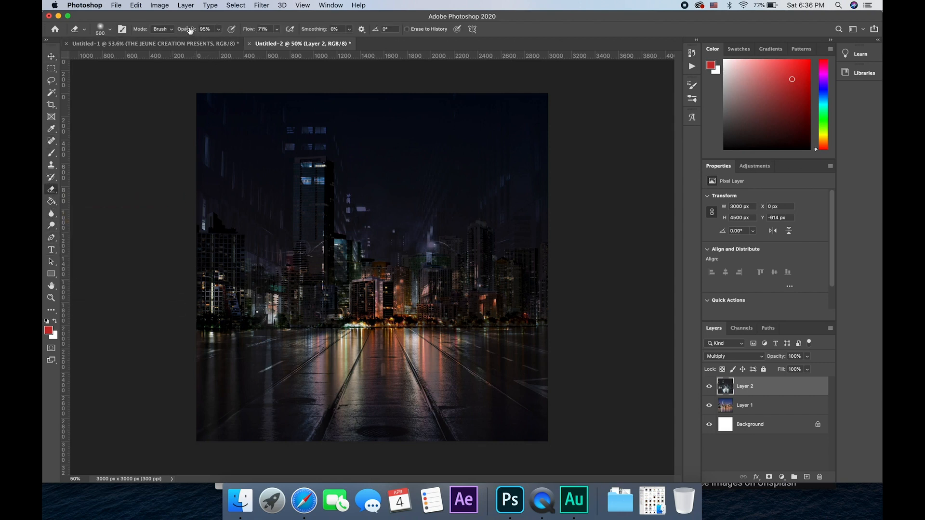
mouse_move(253, 133)
left_mouse_down()
mouse_move(214, 126)
mouse_move(267, 123)
mouse_move(188, 118)
mouse_move(272, 121)
mouse_move(199, 99)
mouse_move(419, 137)
mouse_move(463, 106)
mouse_move(501, 104)
mouse_move(430, 101)
mouse_move(477, 147)
mouse_move(431, 147)
mouse_move(559, 153)
mouse_move(425, 164)
mouse_move(544, 176)
mouse_move(387, 204)
mouse_move(535, 225)
mouse_move(383, 247)
mouse_move(539, 237)
mouse_move(364, 271)
mouse_move(554, 242)
mouse_move(237, 221)
mouse_move(316, 171)
mouse_move(214, 170)
mouse_move(330, 95)
left_mouse_up()
mouse_move(348, 198)
left_mouse_down()
mouse_move(180, 237)
mouse_move(258, 308)
mouse_move(177, 280)
mouse_move(348, 245)
mouse_move(314, 308)
left_mouse_up()
left_click_drag(186, 33, 164, 37)
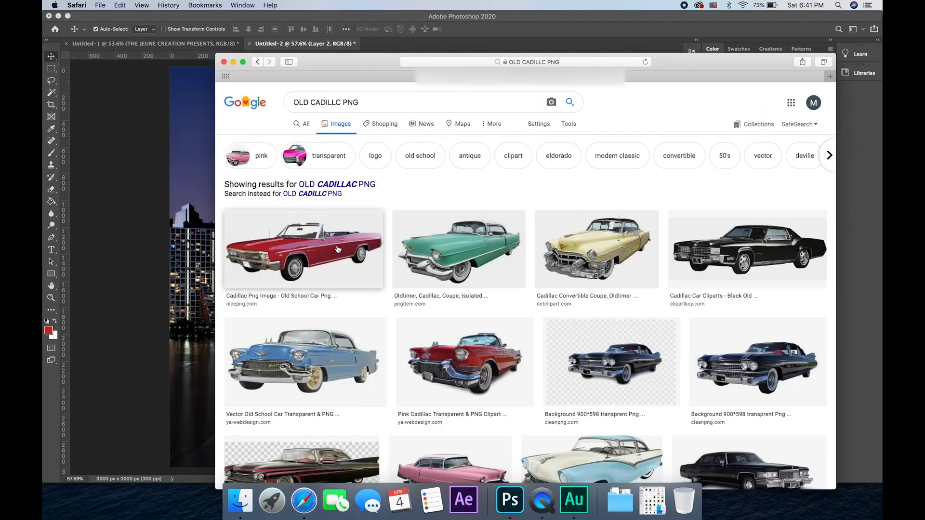
- Bring the red convertible picture from the Safari car results into the cover and scale it to about 2399 px wide
left_click(356, 247)
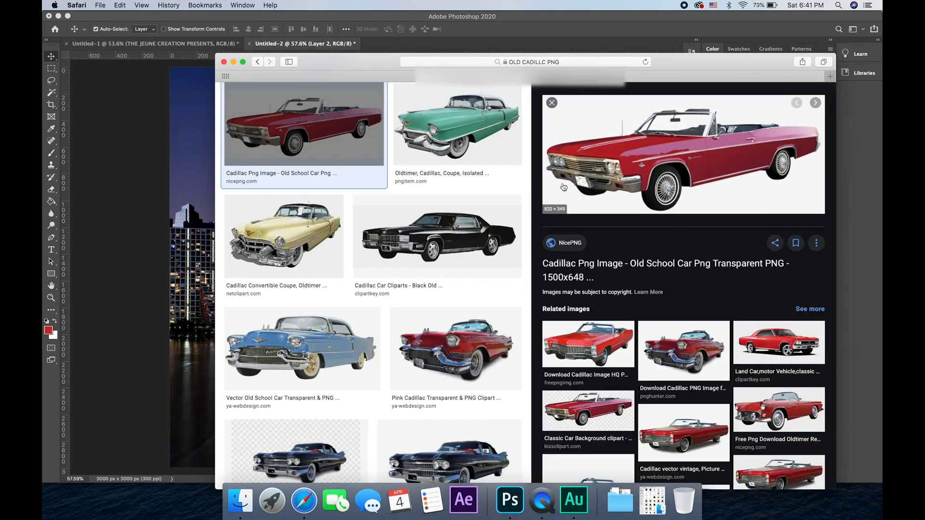
left_click_drag(588, 155, 558, 191)
key("super+t")
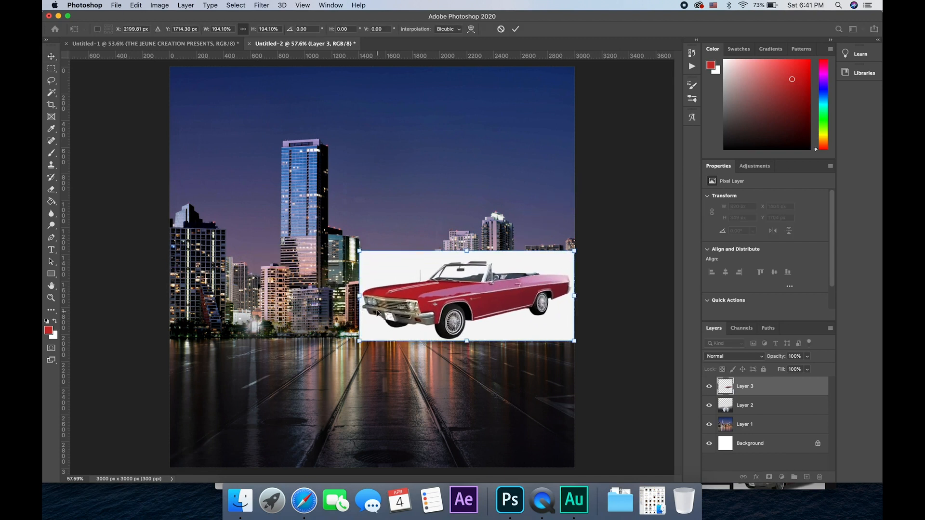
left_click_drag(361, 295, 250, 295)
key("Return")
- Cut the car out onto its own layer with Select Subject and delete the leftover white background layer
left_click(50, 94)
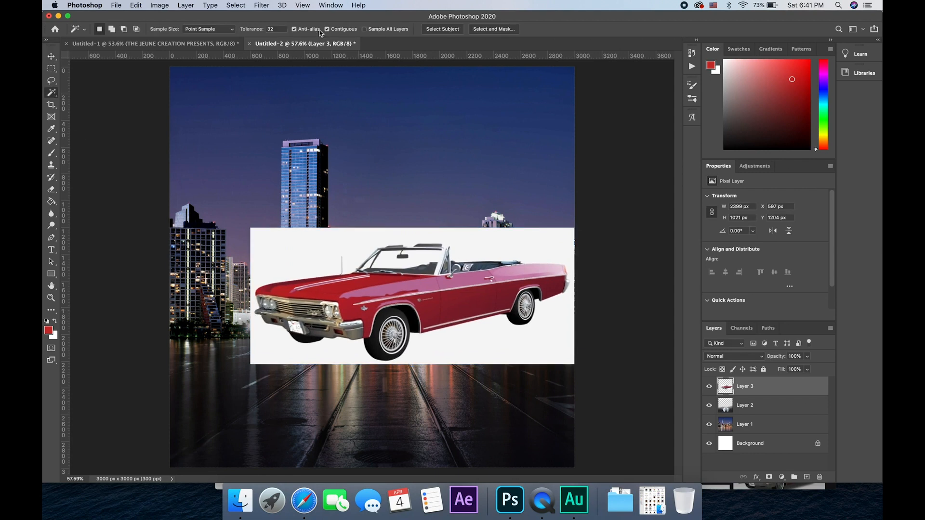
left_click(435, 29)
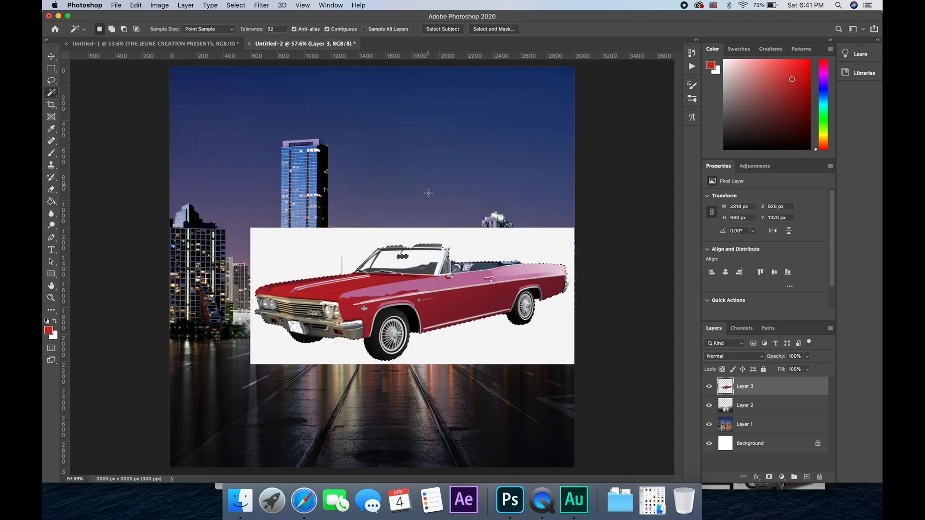
right_click(417, 271)
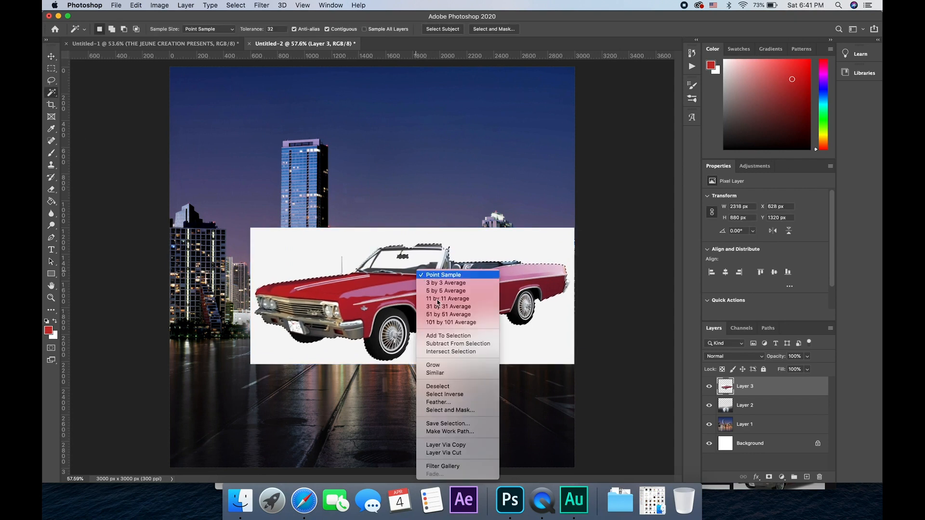
left_click(461, 453)
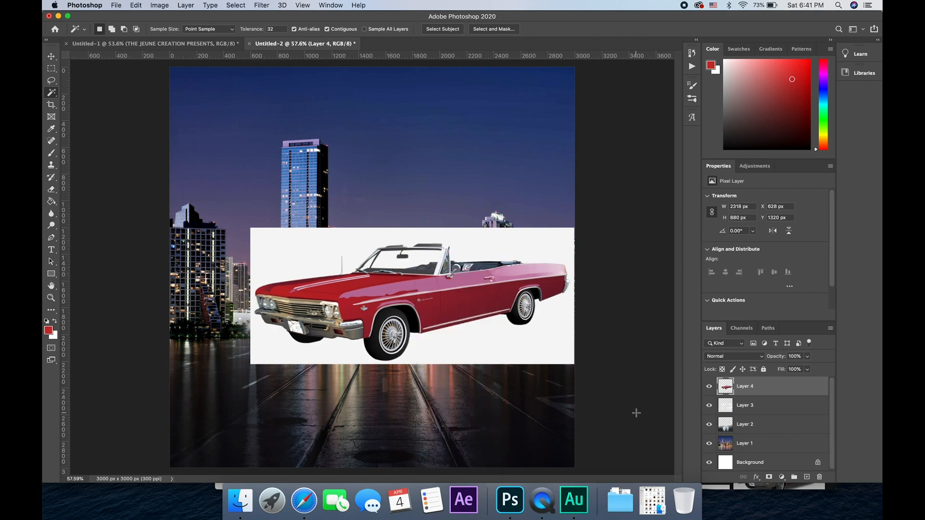
left_click(768, 405)
key("Delete")
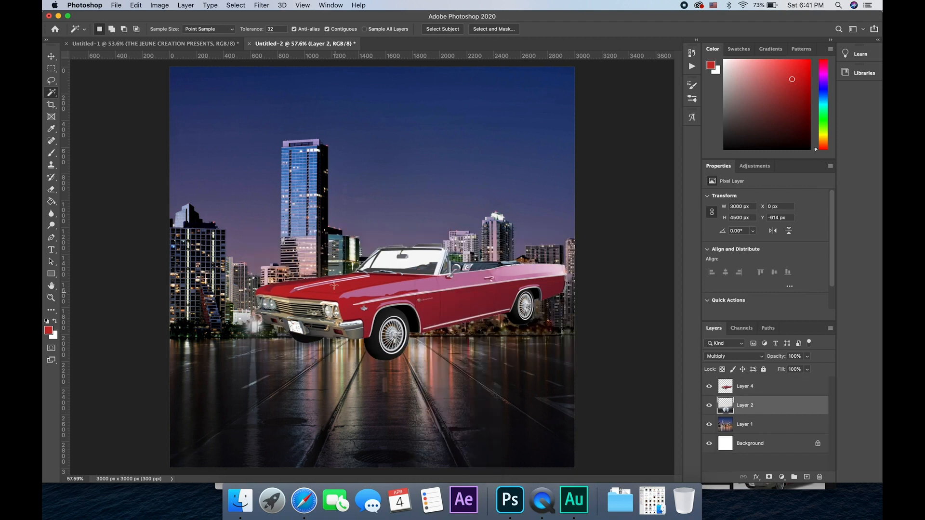
- Delete the white area inside the car's windshield on Layer 4 using the Magic Wand, and clear the selection
left_click(388, 259)
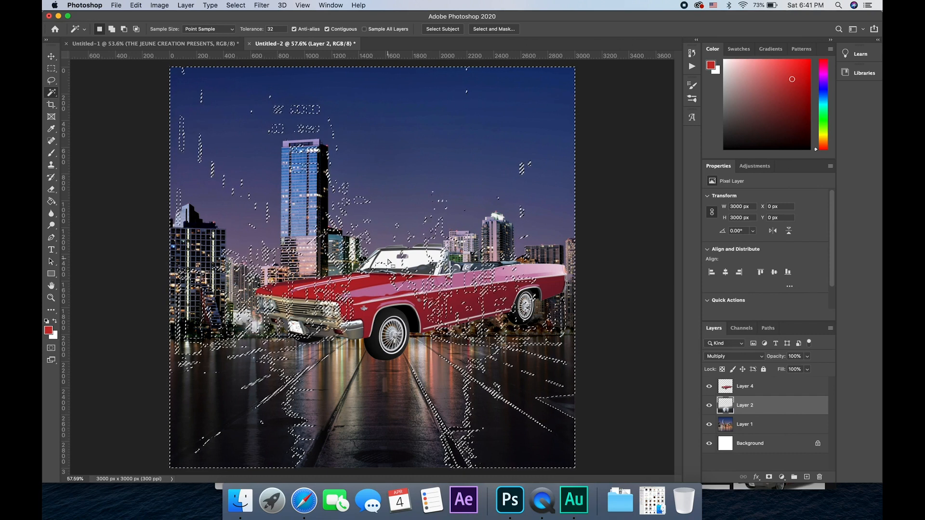
key("super+d")
left_click(787, 388)
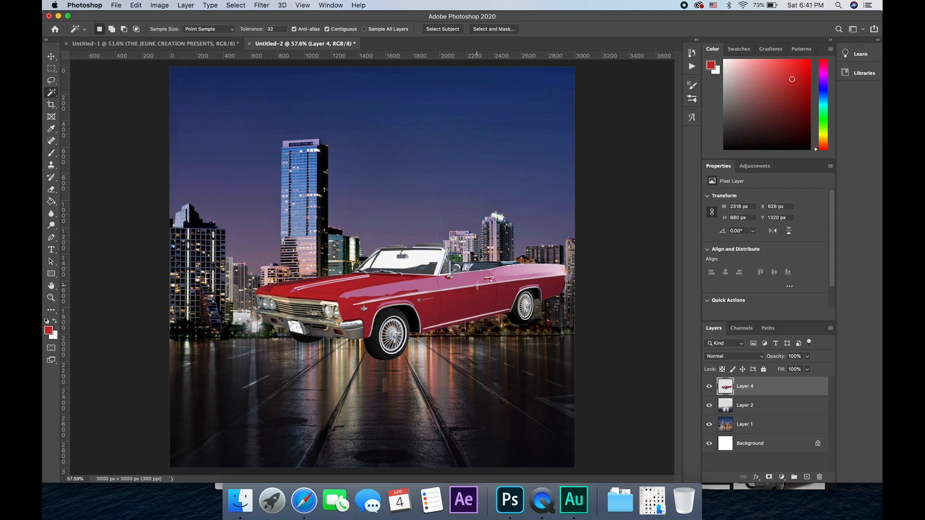
left_click(391, 264)
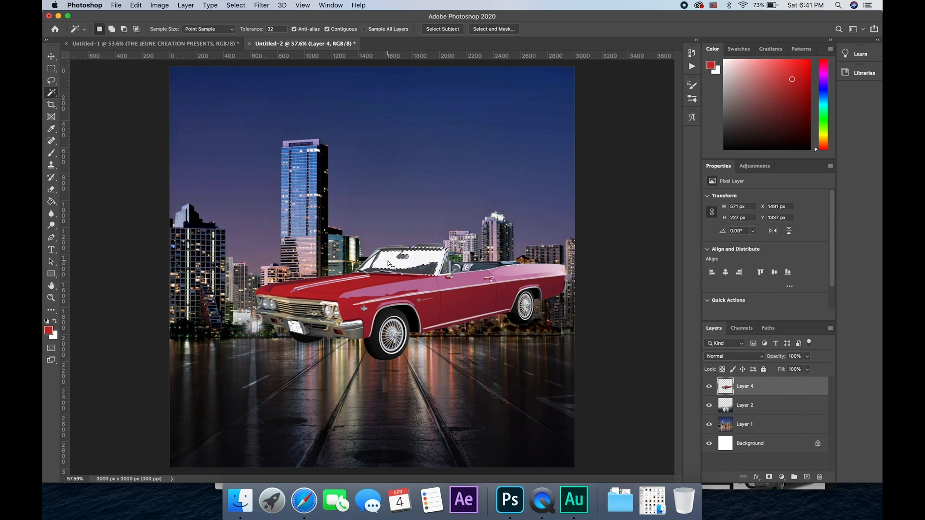
key("Delete")
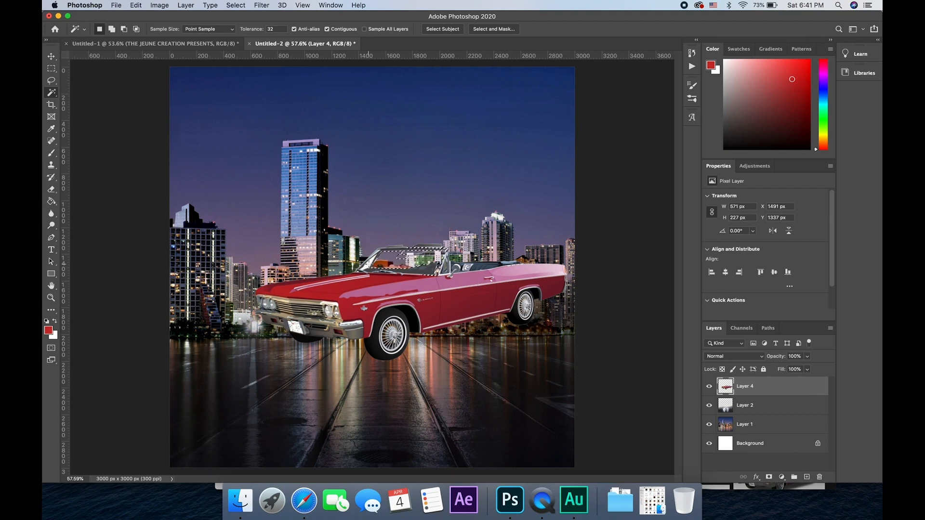
left_click(369, 264)
key("super+d")
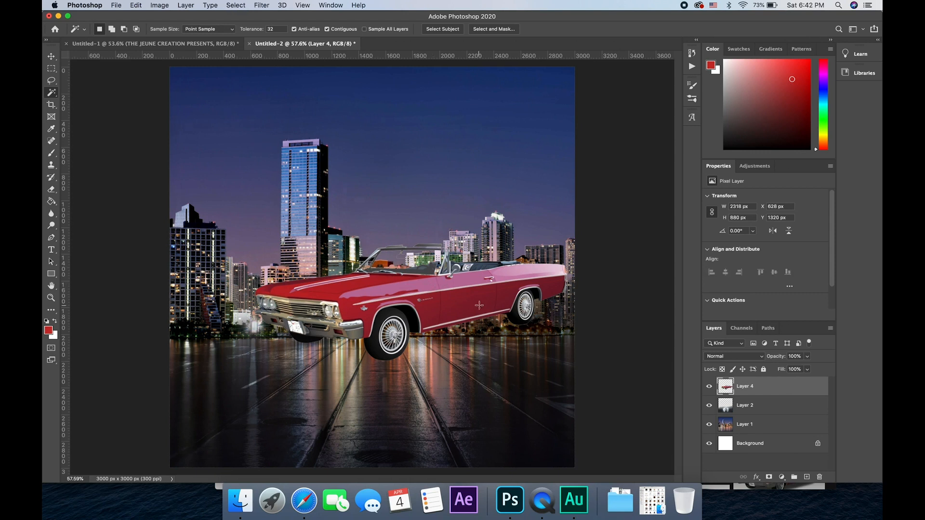
- Rotate the car about 18 degrees and move it to the lower-right corner of the canvas
left_click(51, 56)
left_click_drag(459, 301, 447, 351)
key("super+t")
left_click_drag(413, 275, 431, 327)
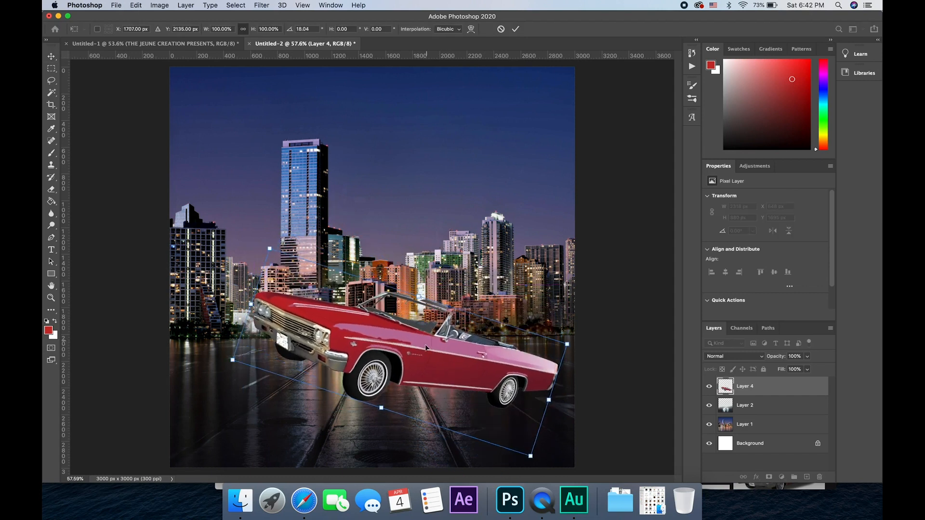
left_click_drag(429, 362, 523, 421)
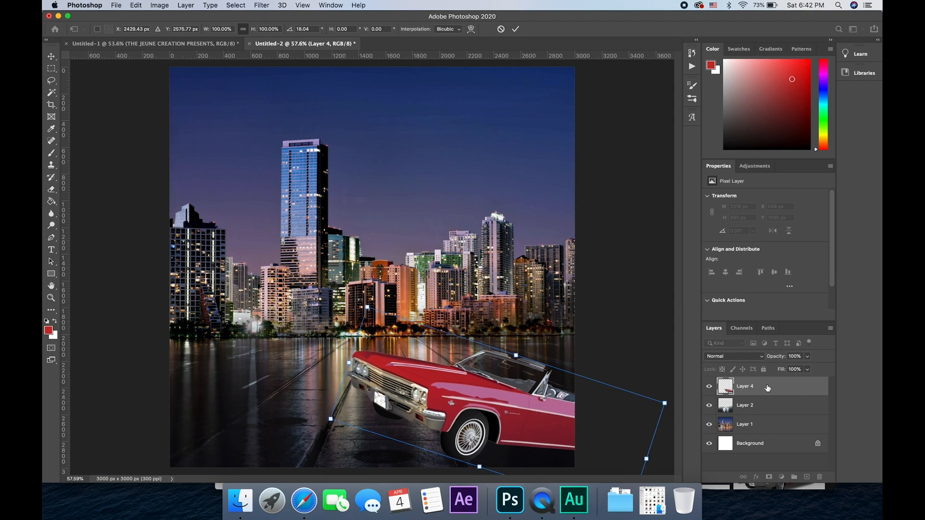
- Duplicate the tilted car layer, move the copy up over the canvas's left half and flip it horizontally
key("super+alt+t")
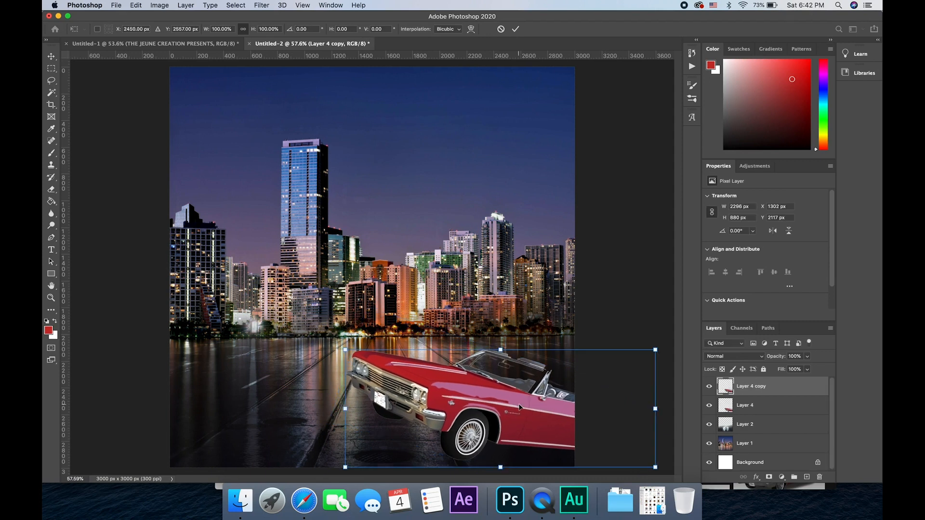
left_click_drag(450, 396, 259, 344)
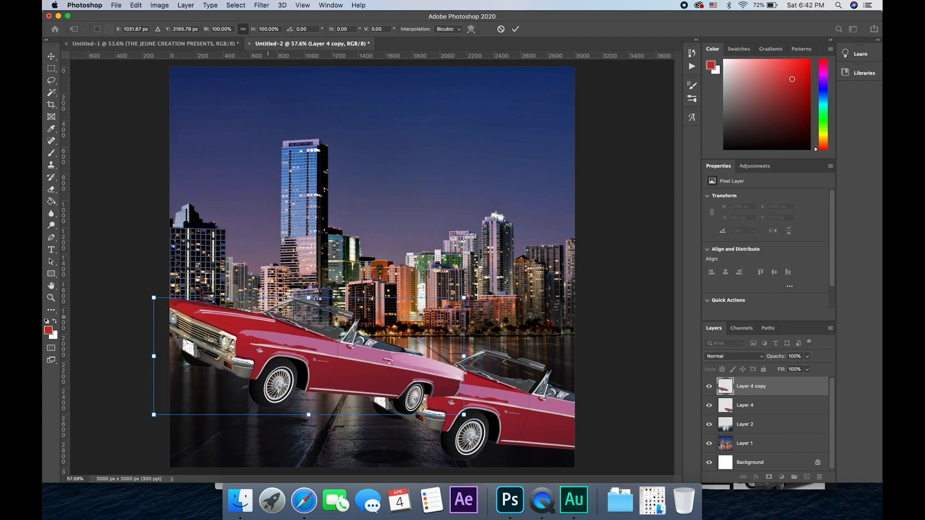
key("Return")
left_click(367, 6)
left_click(367, 6)
left_click(365, 4)
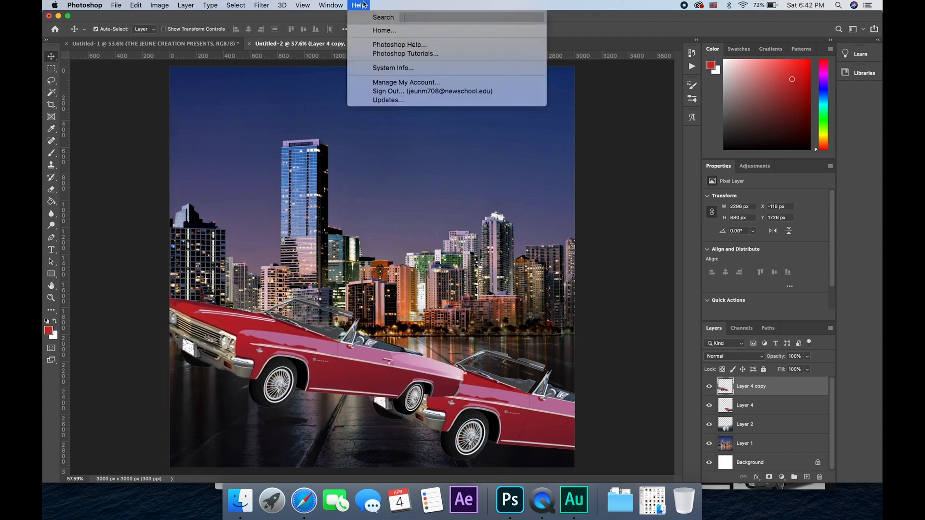
type("flip")
left_click(423, 32)
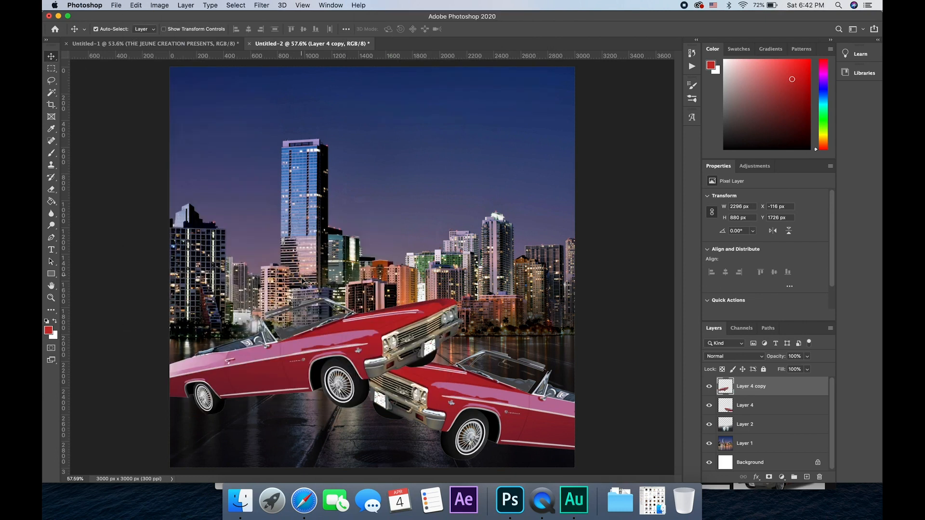
- Move the flipped car into the canvas's lower-left corner and shift the original car slightly up and right
left_click_drag(297, 362, 205, 452)
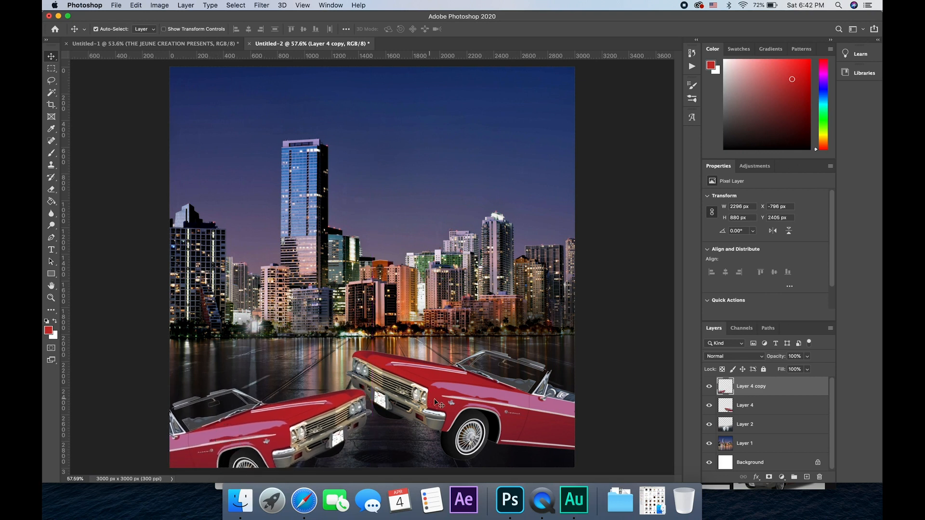
left_click(436, 404)
mouse_move(457, 400)
left_mouse_down()
mouse_move(466, 392)
mouse_move(453, 393)
left_mouse_up()
left_click_drag(292, 414, 297, 421)
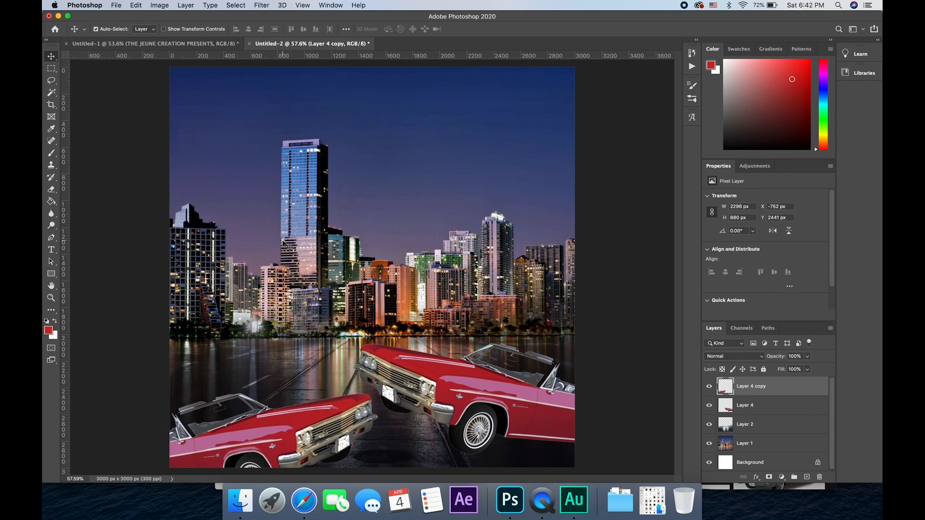
- Paste the fire picture into the cover, scale it to about 272 px wide and place it at the waterline above the original car's front end
left_click(193, 43)
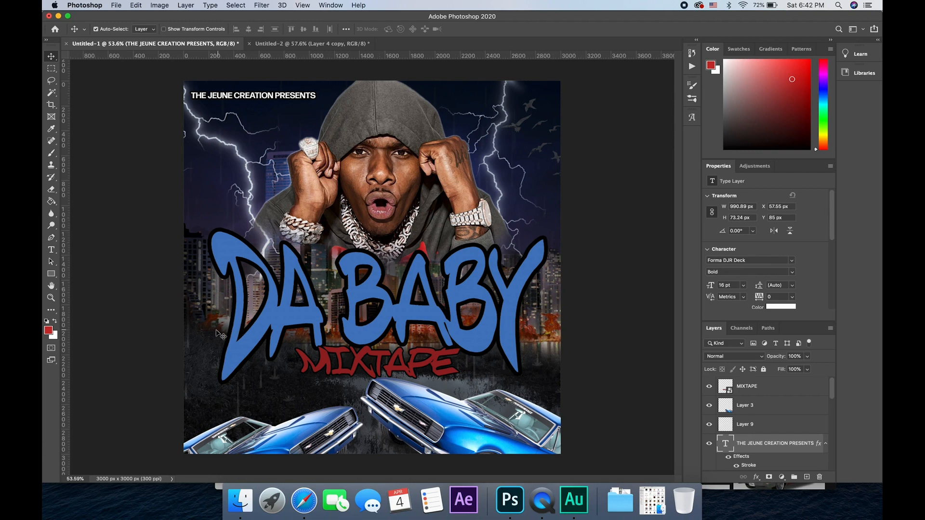
left_click(335, 44)
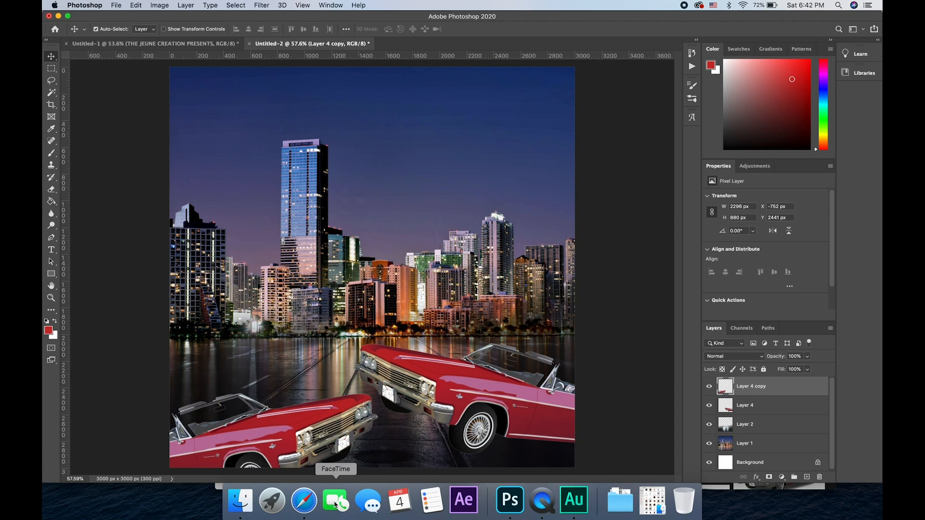
key("super+v")
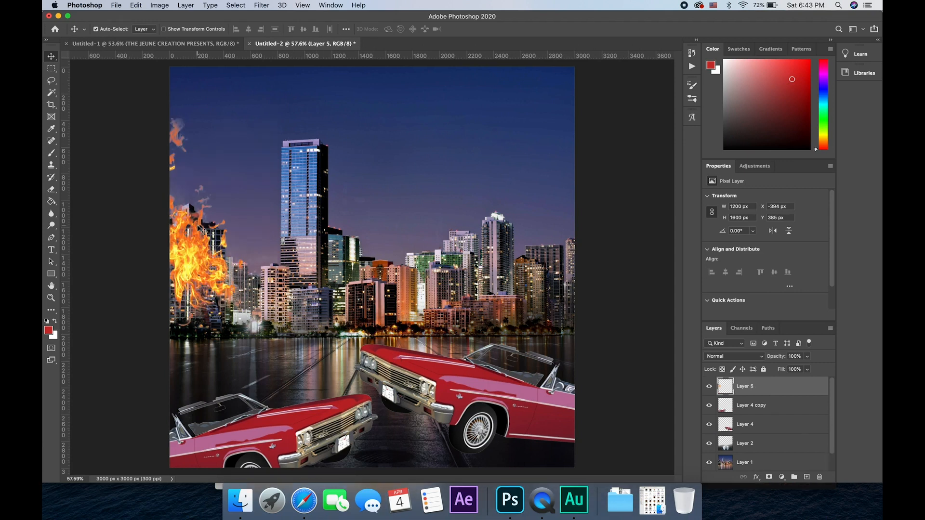
left_click_drag(193, 262, 224, 322)
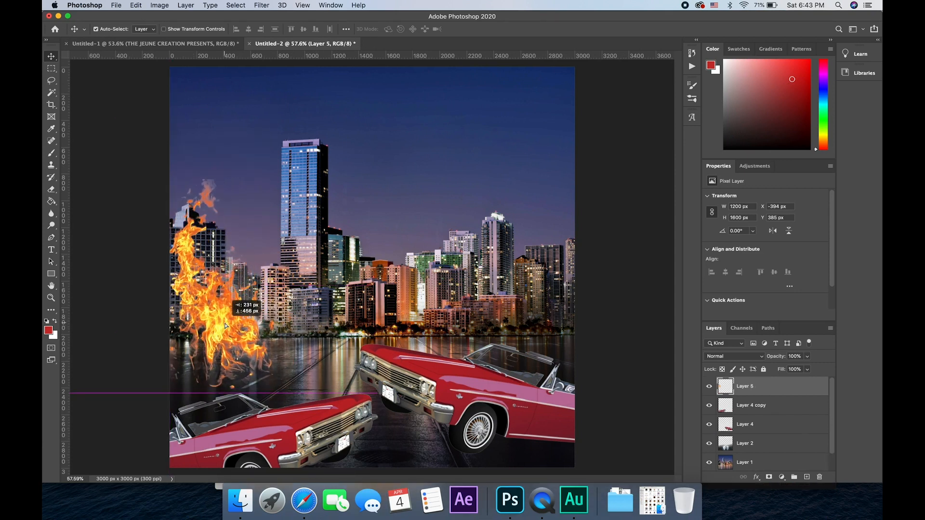
key("super+t")
left_click_drag(217, 186, 217, 302)
left_click_drag(215, 349, 182, 306)
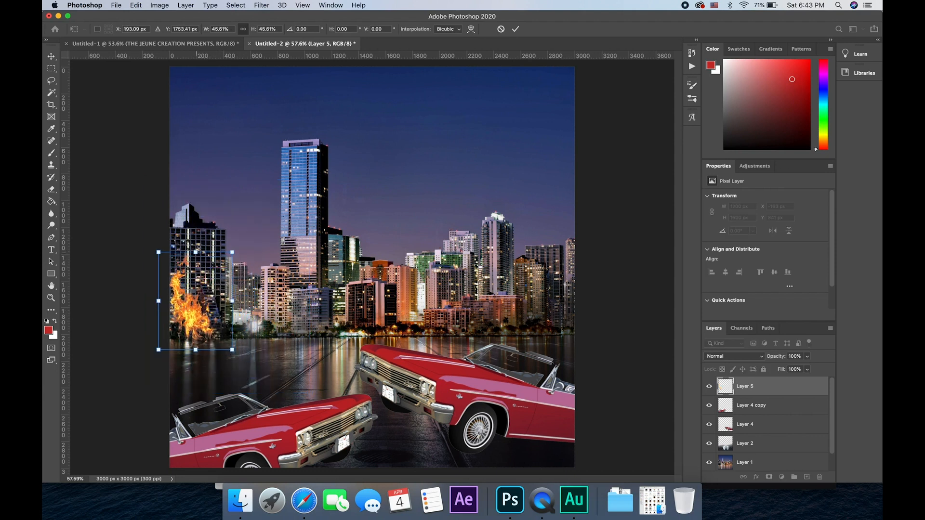
left_click_drag(195, 252, 359, 326)
key("Return")
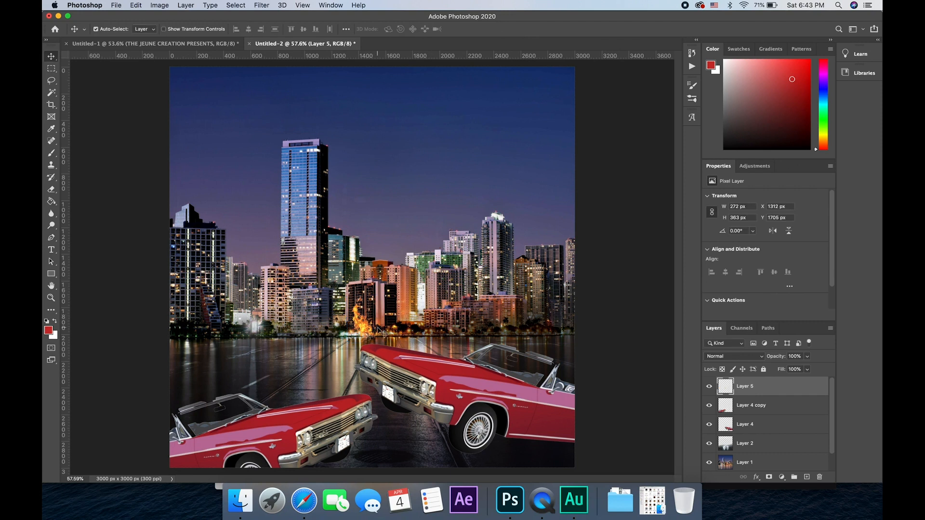
- Duplicate the fire layer, move the copy slightly right of the original flame and flip it horizontally
key("super+j")
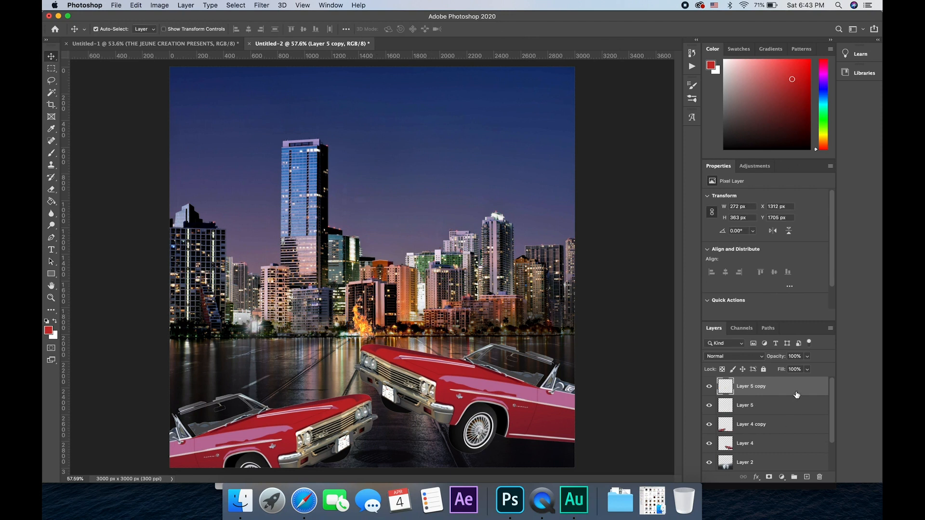
key("super+t")
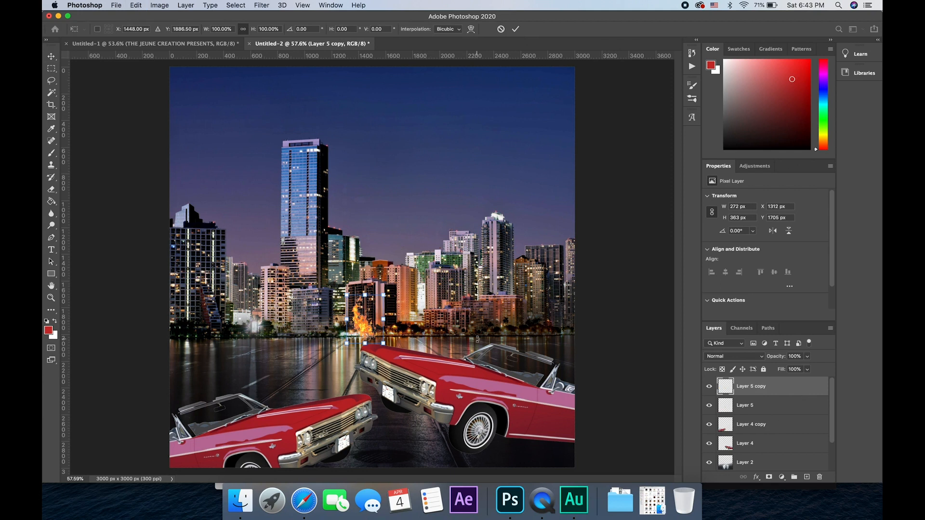
left_click_drag(358, 321, 377, 322)
key("Escape")
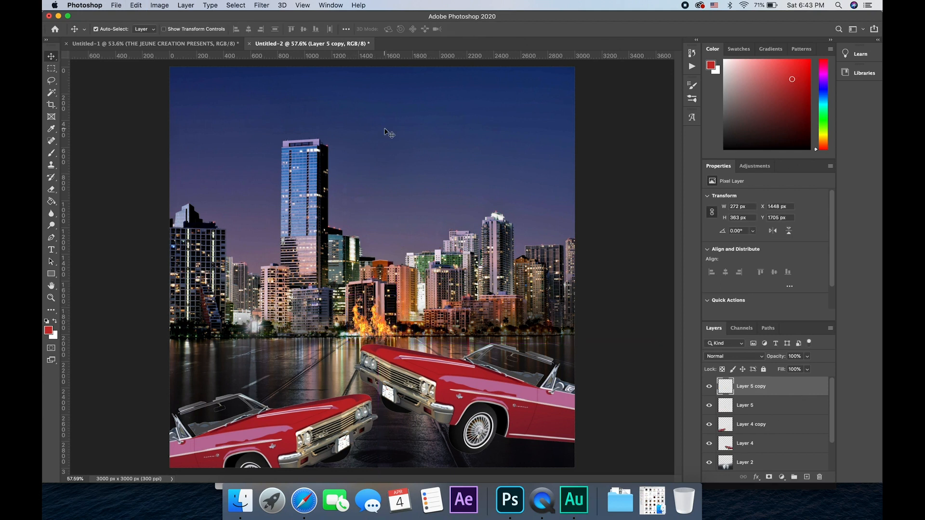
left_click(361, 7)
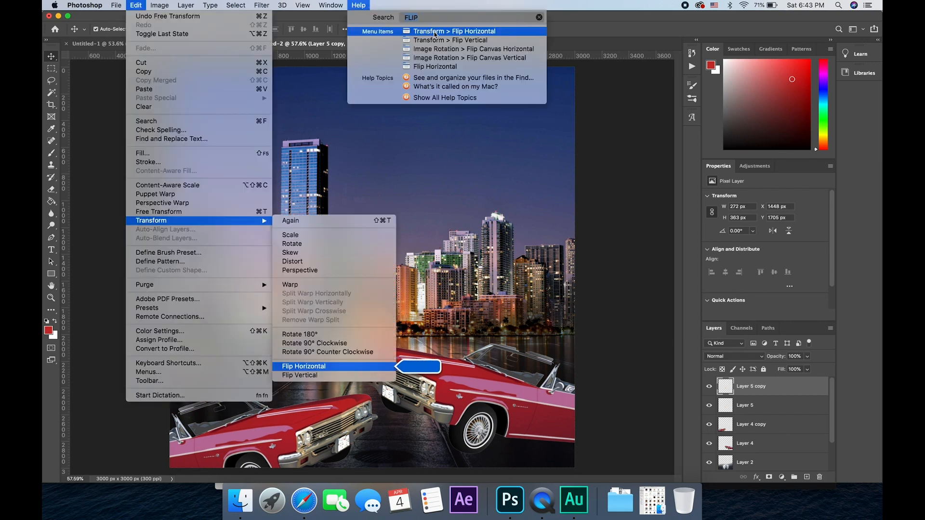
left_click(423, 27)
mouse_move(389, 327)
left_mouse_down()
mouse_move(398, 327)
mouse_move(382, 328)
left_mouse_up()
- Duplicate the Layer 5 flame, move the copy to the left and rotate it about -23 degrees along the waterline
left_click(744, 405)
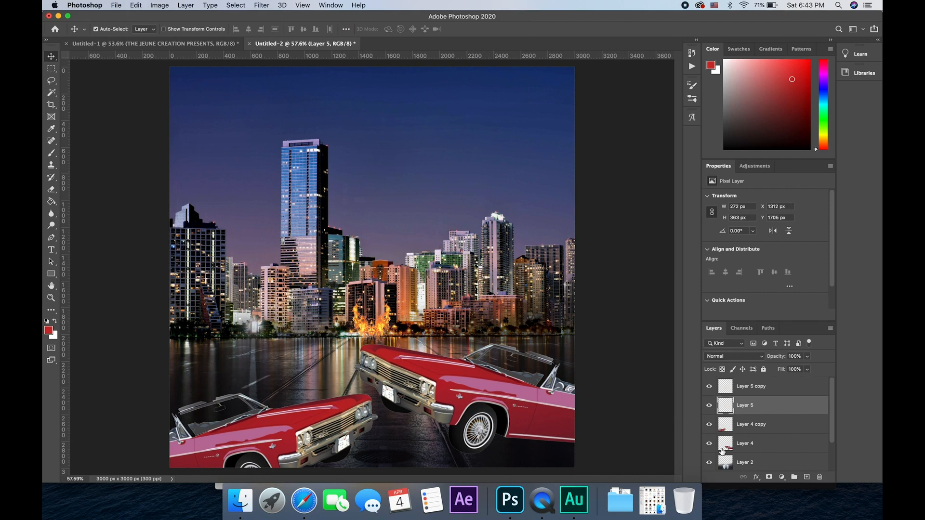
key("super+j")
key("super+t")
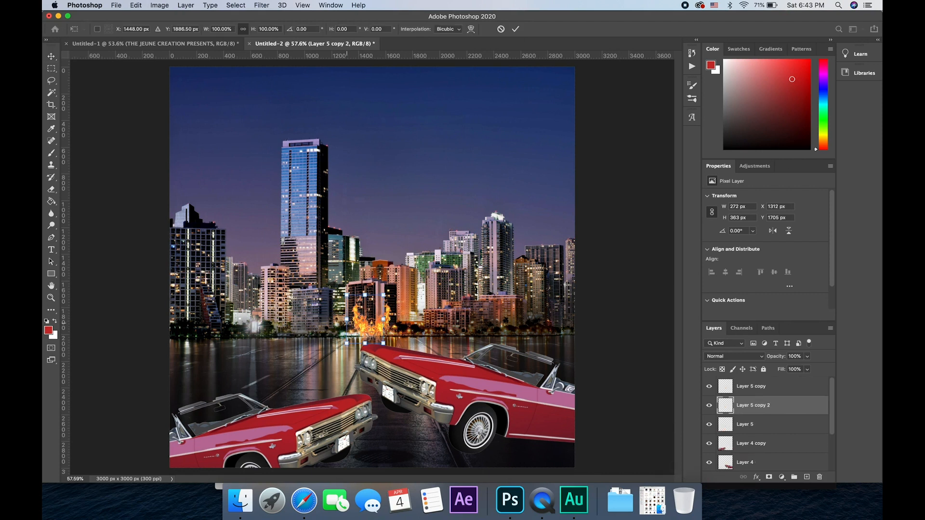
left_click_drag(365, 319, 346, 319)
mouse_move(341, 281)
left_mouse_down()
mouse_move(351, 281)
mouse_move(337, 284)
left_mouse_up()
left_click_drag(346, 328, 348, 332)
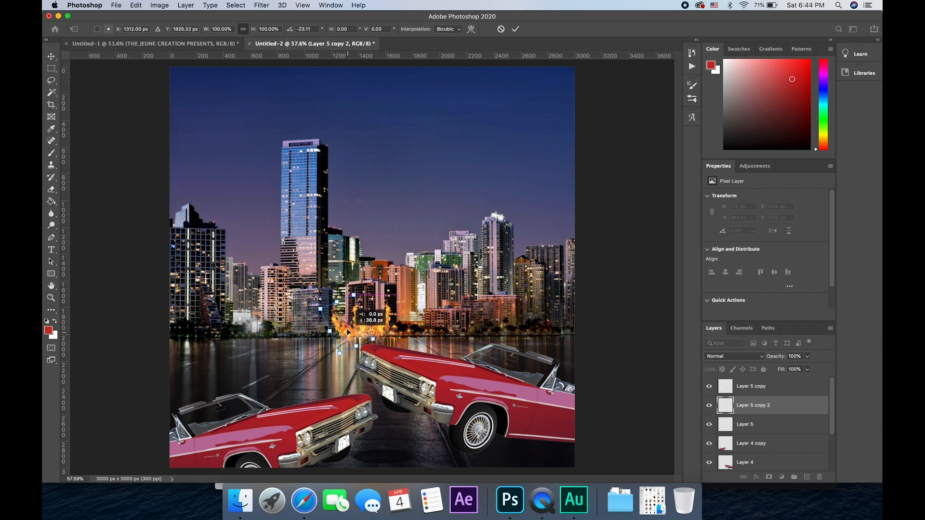
key("Return")
- Duplicate the flipped flame on Layer 5 copy, move the duplicate to the right and rotate it about 6 degrees
left_click(385, 321)
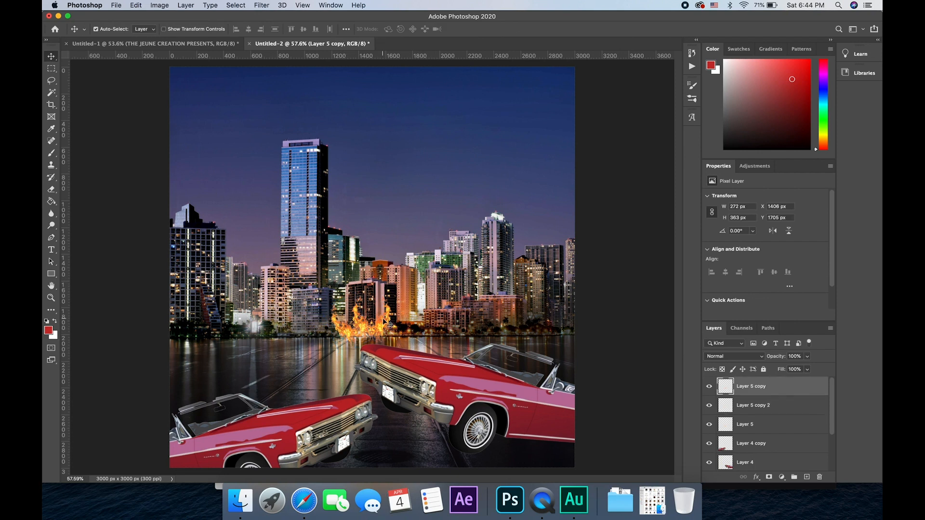
key("cmd+j")
key("cmd+t")
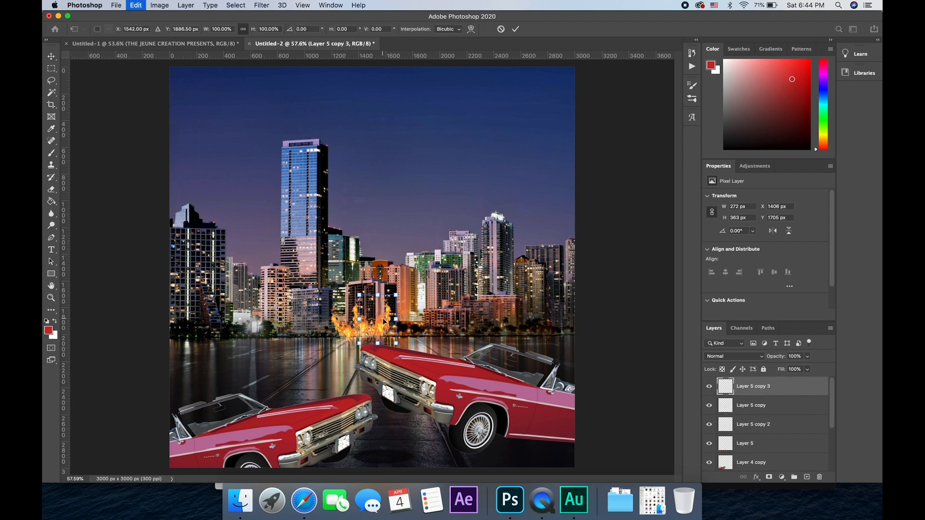
left_click_drag(386, 325, 407, 328)
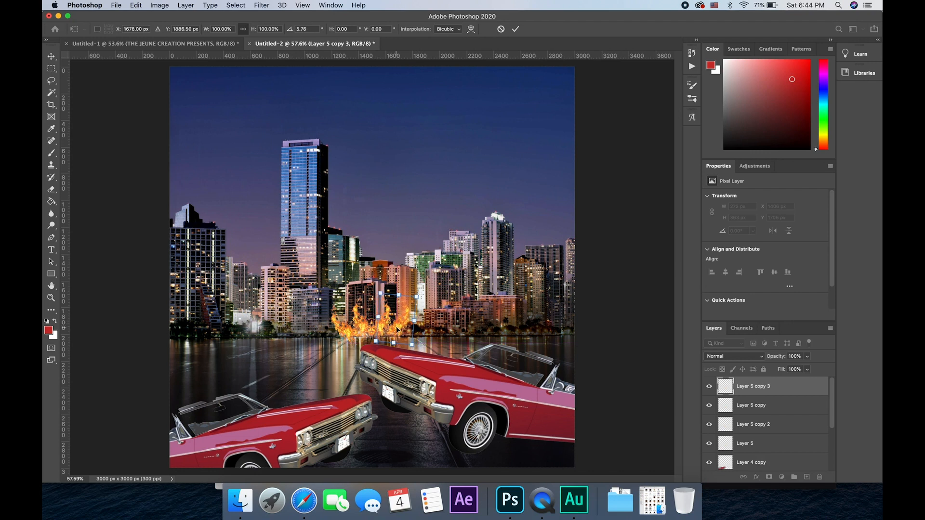
key("Return")
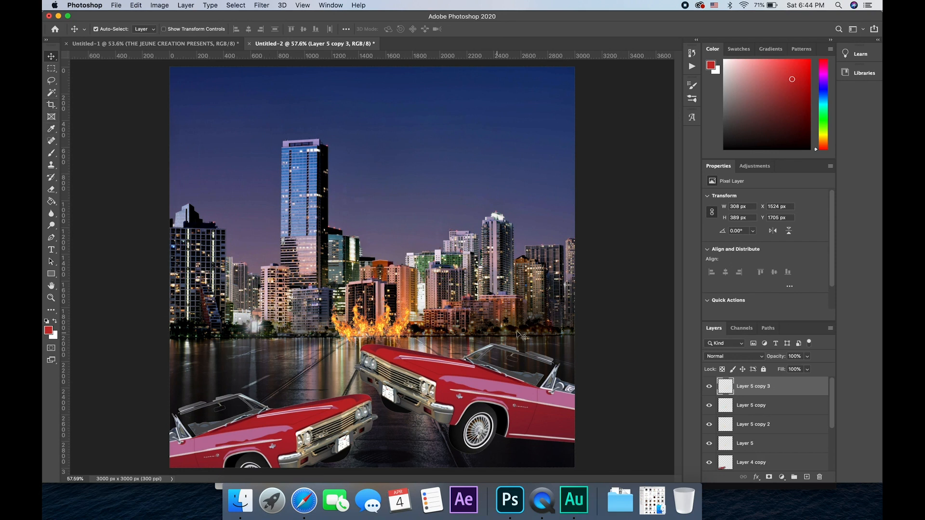
- Merge the four flame layers into one layer and rename it FIRE
left_click(798, 409, "shift")
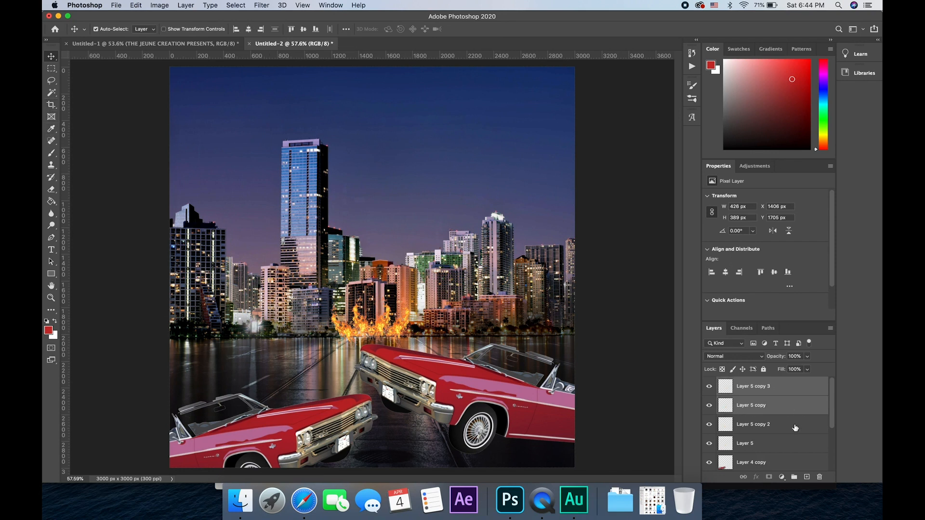
left_click(795, 428, "shift")
left_click(792, 447, "shift")
right_click(791, 447)
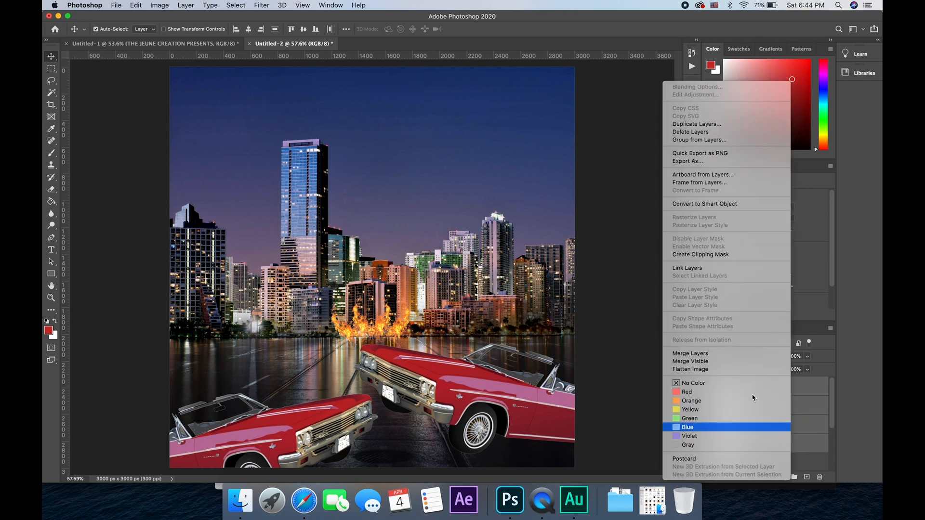
left_click(725, 353)
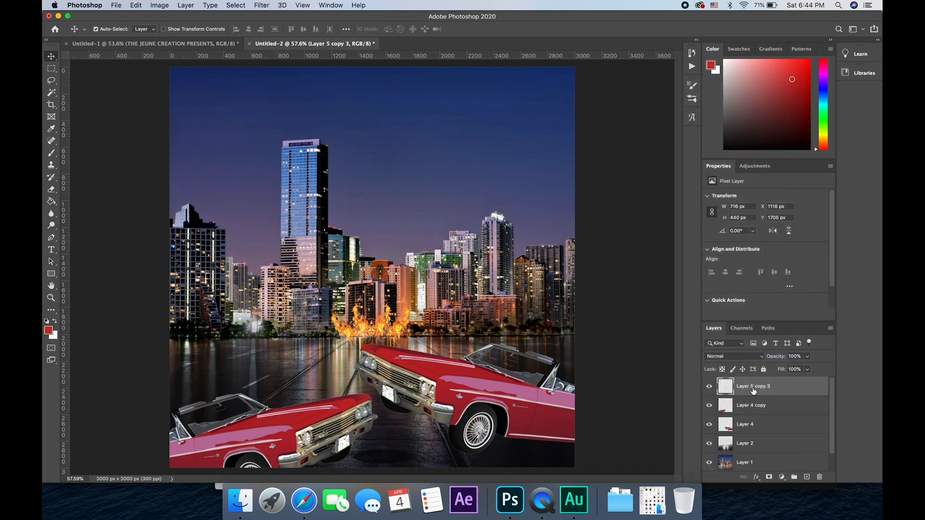
type("FIRE")
key("Return")
left_click(711, 387)
left_click(711, 387)
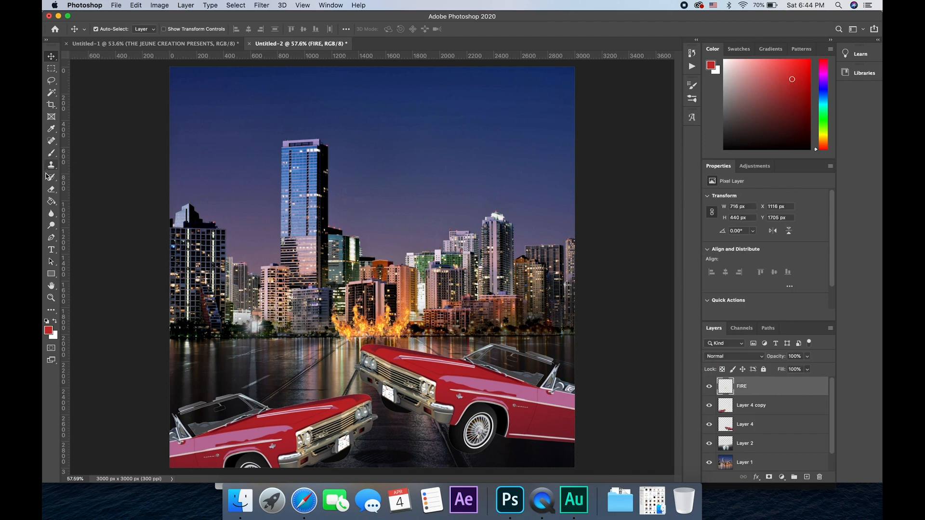
- Set the Eraser to 50% opacity and size 400, and soften the base of the flames along the waterline
left_click(51, 191)
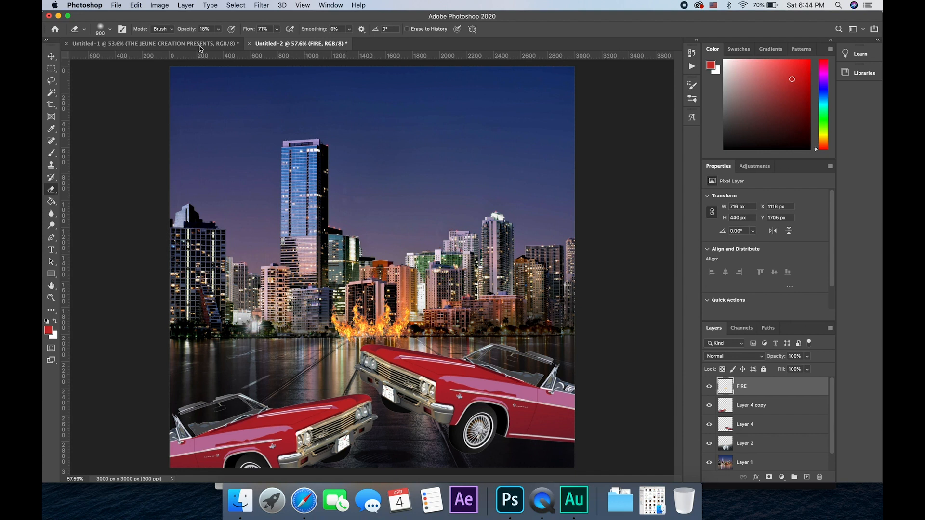
left_click_drag(187, 32, 202, 30)
key("bracketleft")
key("bracketleft")
key("bracketleft")
left_click_drag(329, 343, 405, 358)
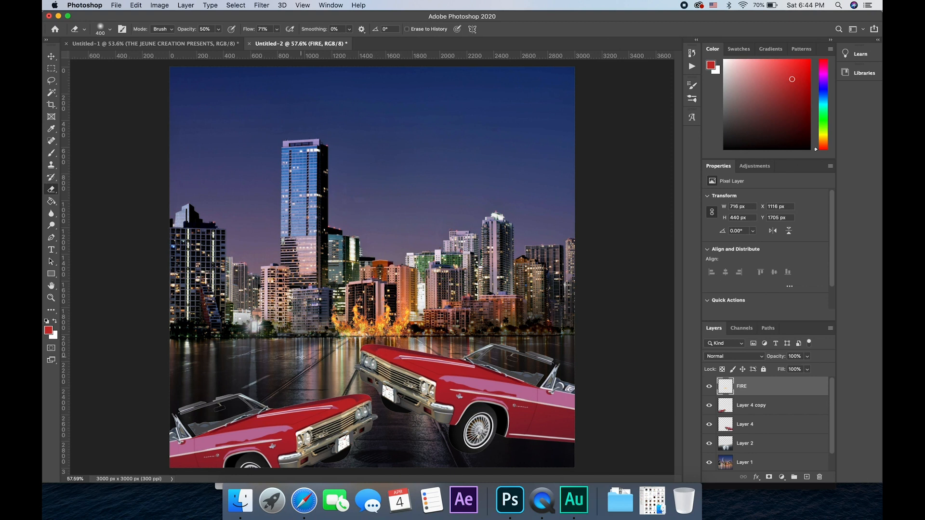
- Scale the FIRE layer up to about 1272 px wide, keeping the flames along the waterline behind the cars
key("super+t")
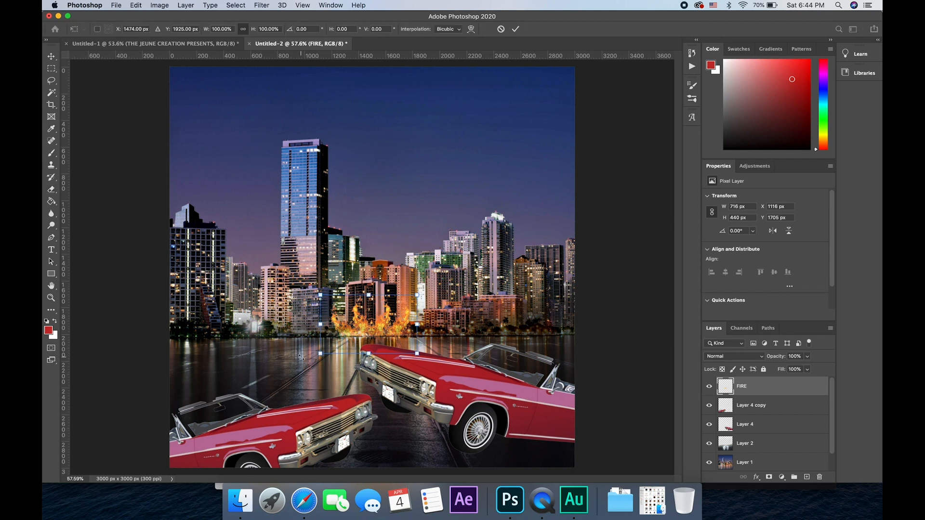
left_click_drag(320, 294, 281, 279)
left_click_drag(417, 316, 461, 316)
key("Return")
key("e")
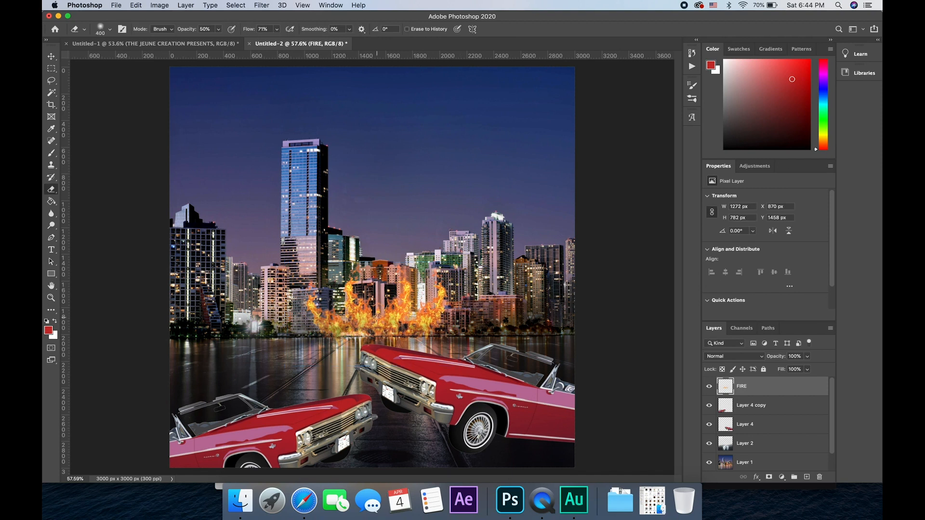
left_click(51, 57)
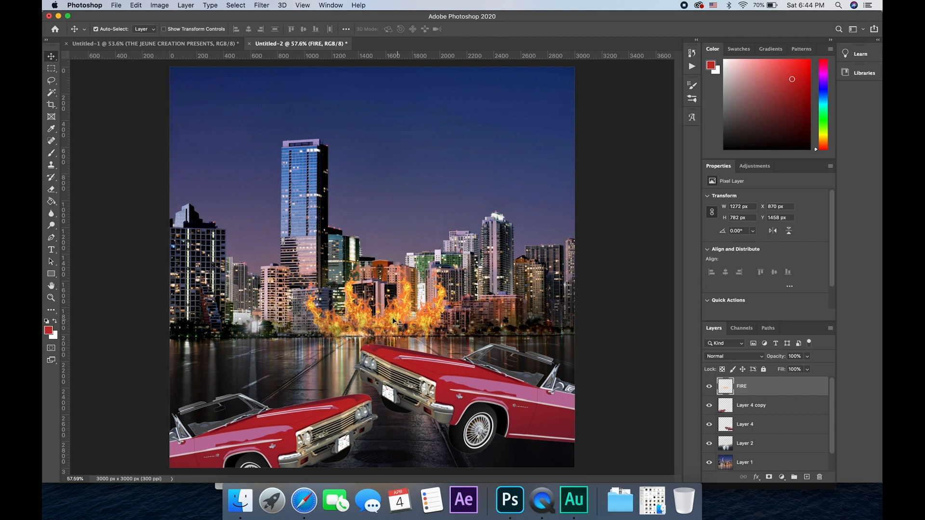
mouse_move(379, 313)
left_mouse_down()
mouse_move(282, 315)
mouse_move(509, 312)
mouse_move(382, 317)
left_mouse_up()
left_click(153, 44)
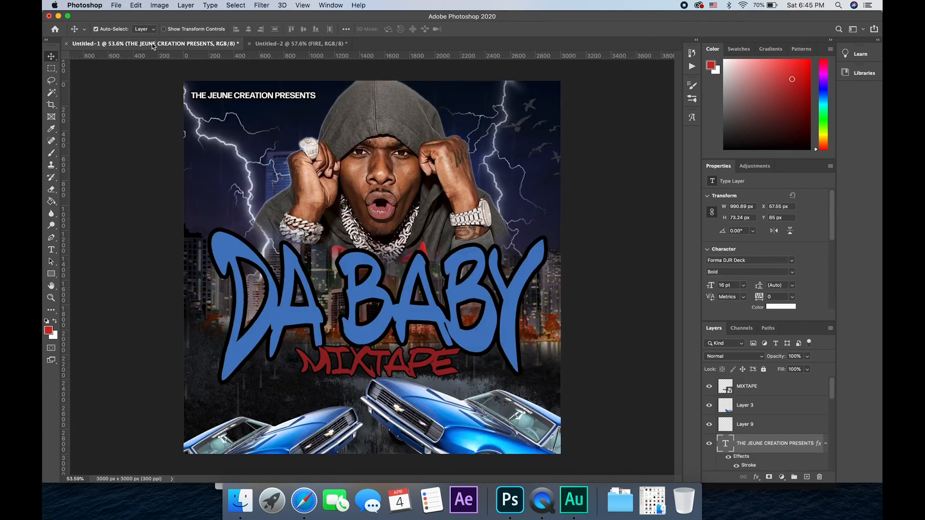
left_click(304, 44)
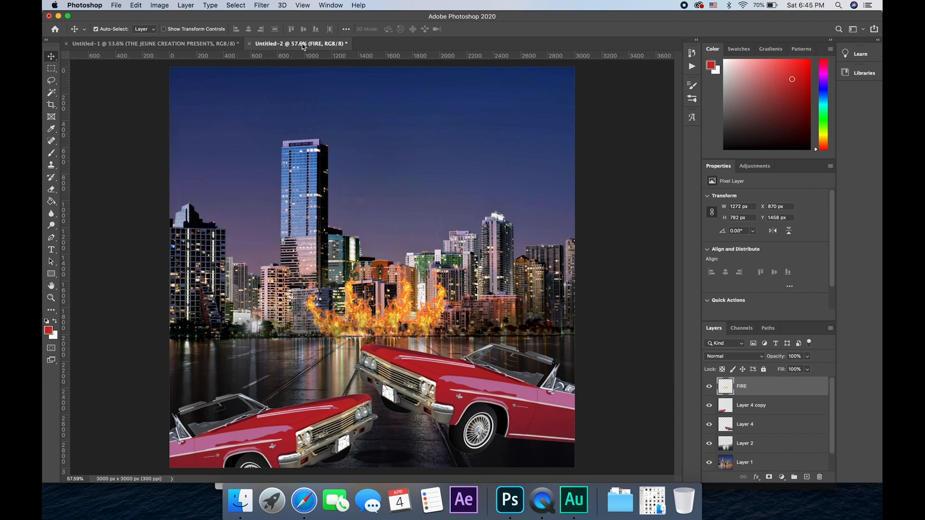
left_click(196, 44)
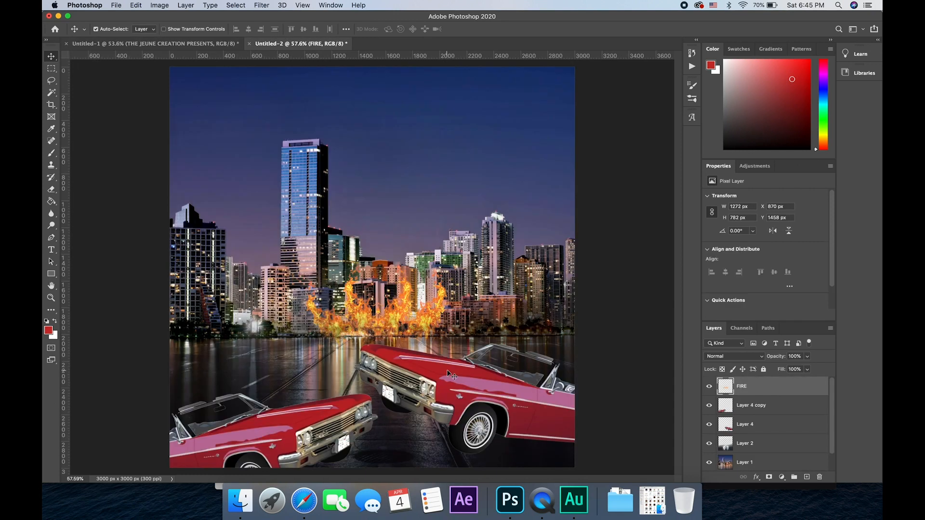
- Bring the Milky Way sky image into the cover, scale it to about 4981 px wide over the skyline and set its blending to Multiply
left_click_drag(216, 39, 285, 102)
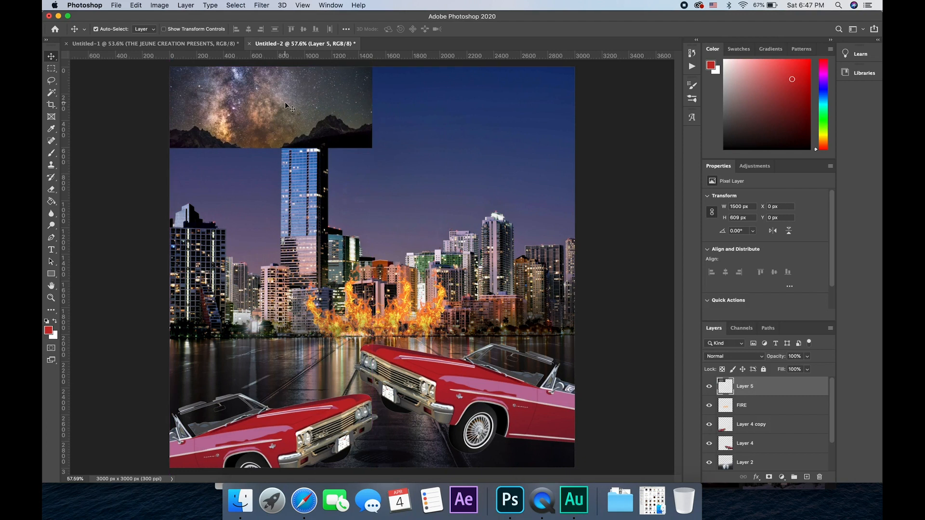
key("ctrl+t")
left_click_drag(372, 148, 723, 470)
left_click_drag(169, 189, 110, 199)
left_click_drag(268, 232, 238, 242)
key("Return")
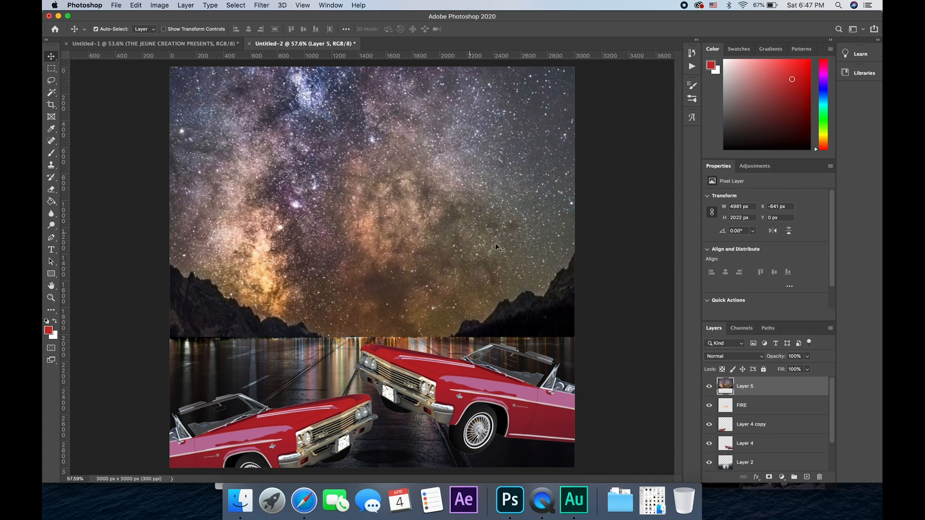
left_click(723, 357)
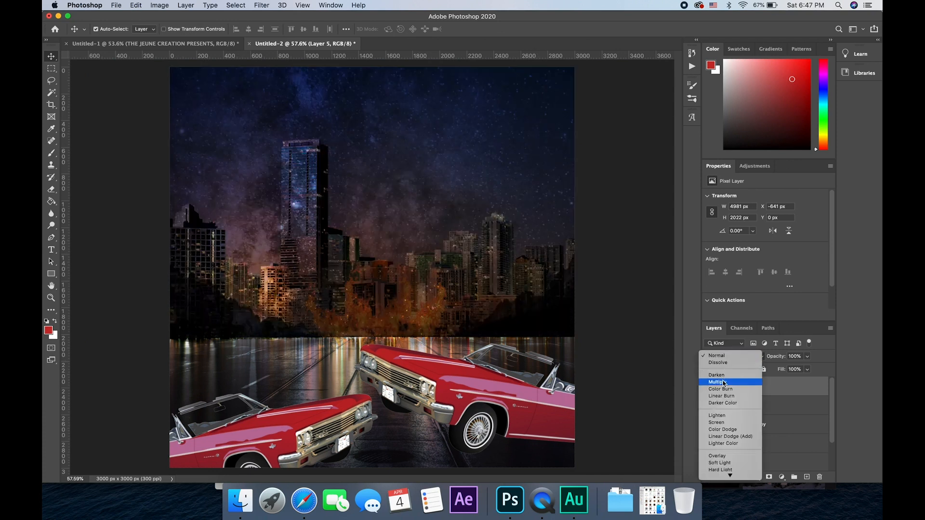
left_click(723, 382)
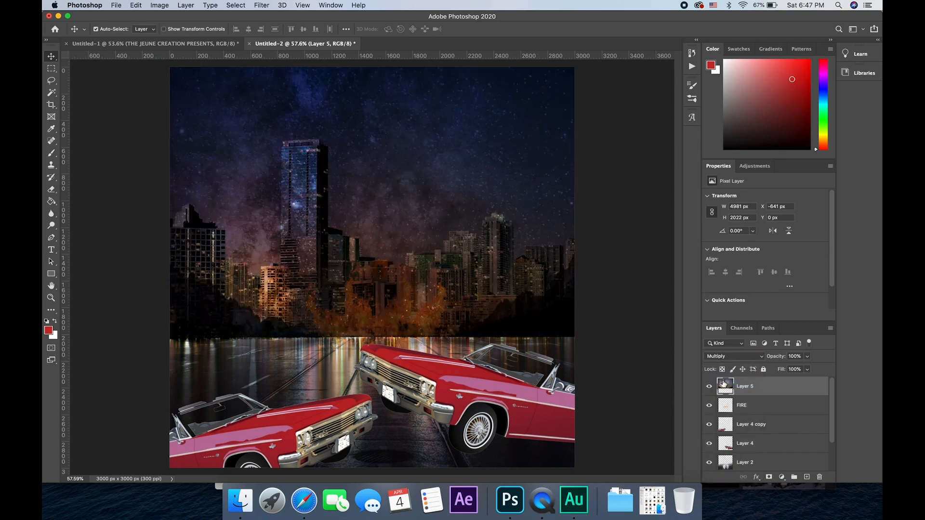
- With the Eraser at 100% opacity, clear the sky layer from the flames and the base of the skyline along the waterline
left_click(50, 191)
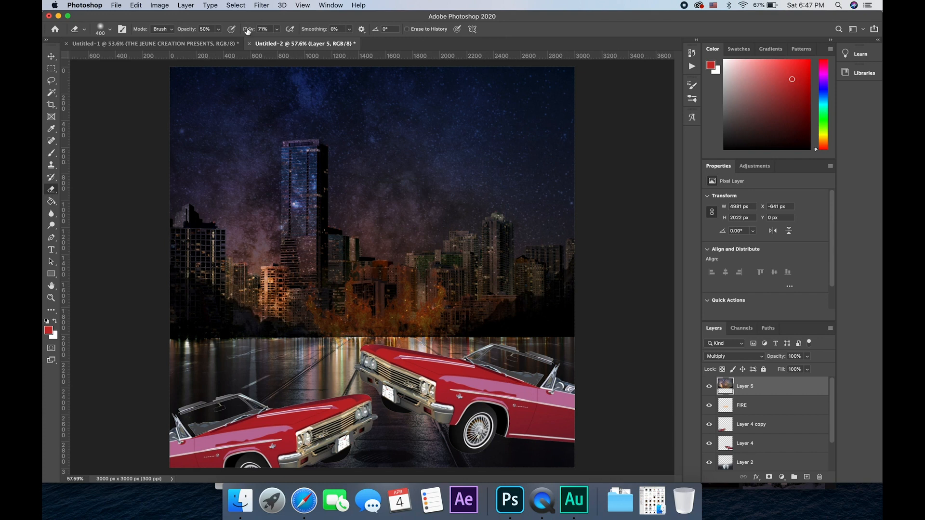
left_click_drag(188, 31, 212, 39)
mouse_move(277, 358)
left_mouse_down()
mouse_move(262, 352)
mouse_move(566, 333)
mouse_move(525, 341)
mouse_move(559, 313)
mouse_move(484, 324)
mouse_move(540, 296)
mouse_move(315, 319)
mouse_move(256, 337)
mouse_move(370, 337)
mouse_move(347, 306)
mouse_move(409, 323)
left_mouse_up()
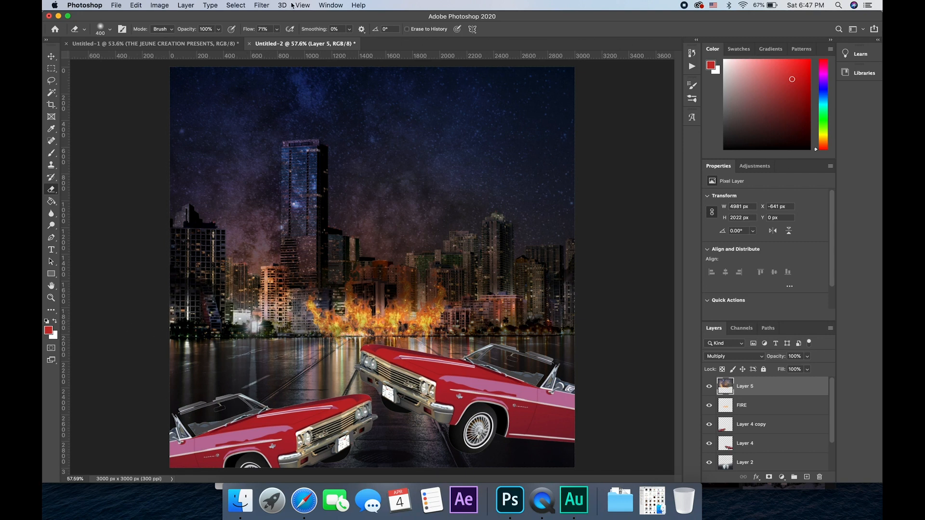
- Lower the Eraser opacity to 36%, then 40%, and fade the sky layer over the tall tower and the surrounding buildings
mouse_move(186, 32)
left_mouse_down()
mouse_move(171, 33)
mouse_move(196, 30)
mouse_move(183, 32)
left_mouse_up()
left_click_drag(181, 33, 172, 35)
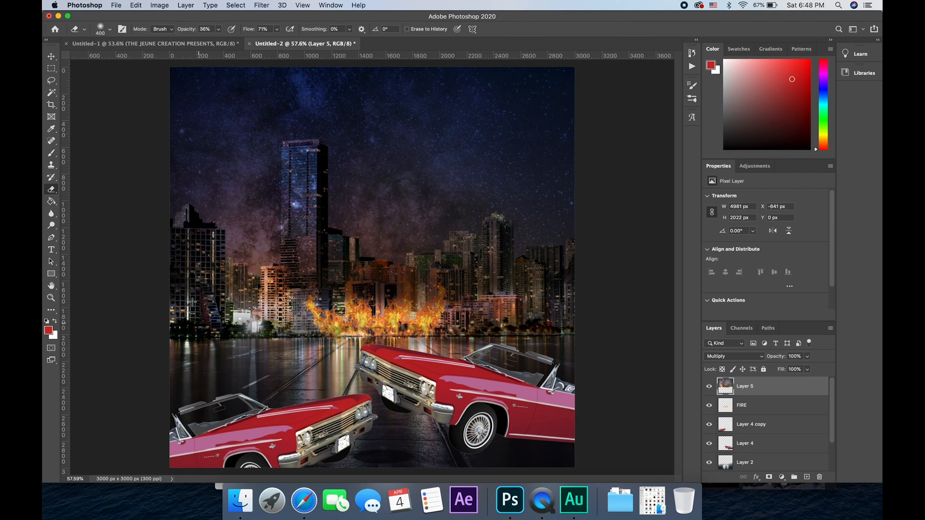
left_click_drag(289, 159, 298, 260)
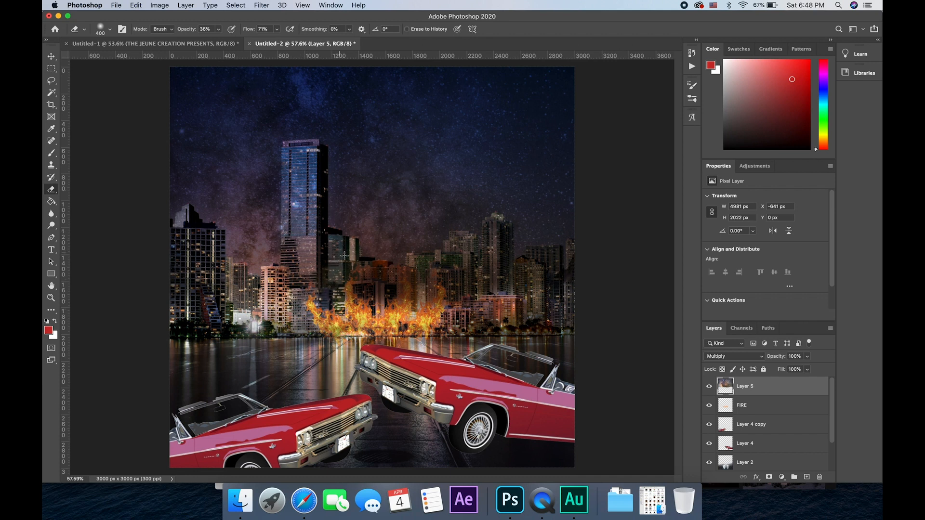
mouse_move(348, 308)
left_mouse_down()
mouse_move(410, 282)
mouse_move(373, 274)
mouse_move(436, 284)
mouse_move(439, 255)
mouse_move(424, 262)
mouse_move(467, 256)
left_mouse_up()
mouse_move(481, 308)
left_mouse_down()
mouse_move(494, 226)
mouse_move(501, 288)
mouse_move(561, 299)
mouse_move(524, 269)
mouse_move(556, 272)
mouse_move(545, 257)
mouse_move(569, 270)
mouse_move(571, 252)
left_mouse_up()
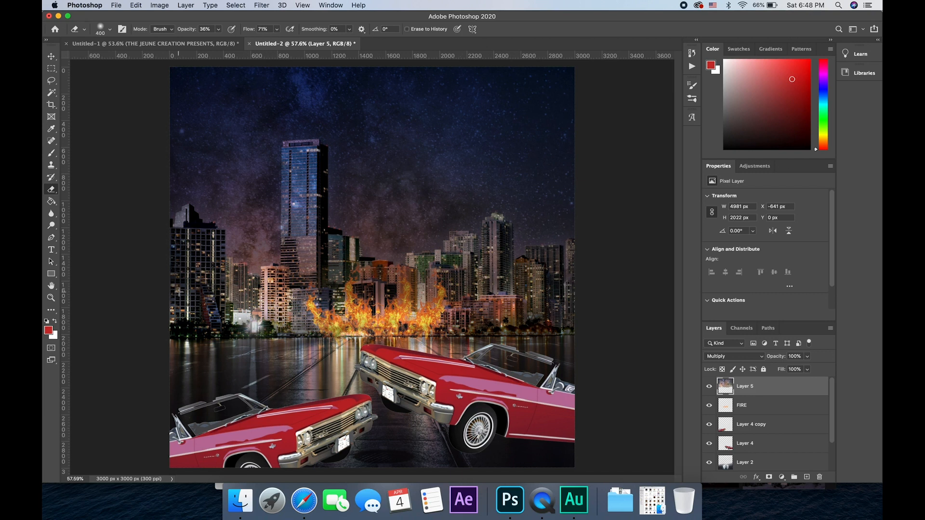
left_click_drag(184, 32, 186, 32)
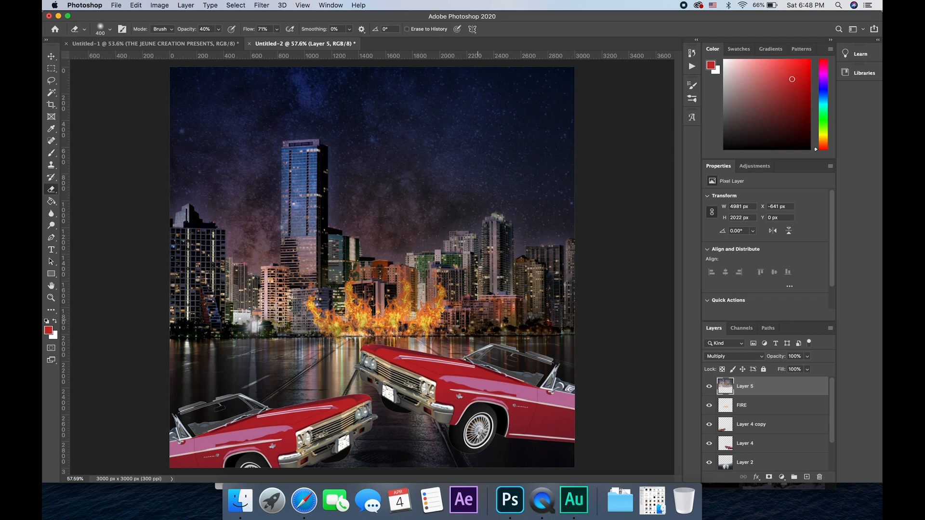
- Hide the FIRE layer and check the lightning in the finished reference cover, Untitled-1
left_click(710, 405)
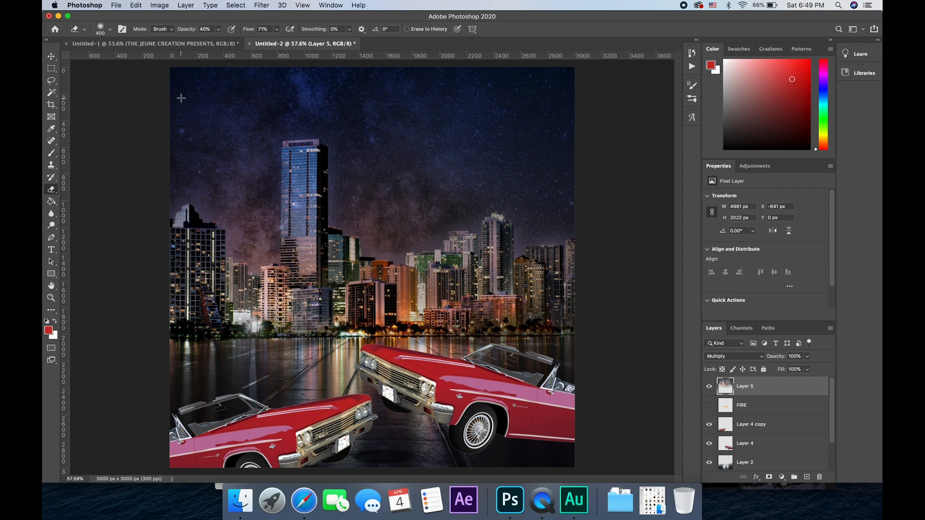
left_click(163, 45)
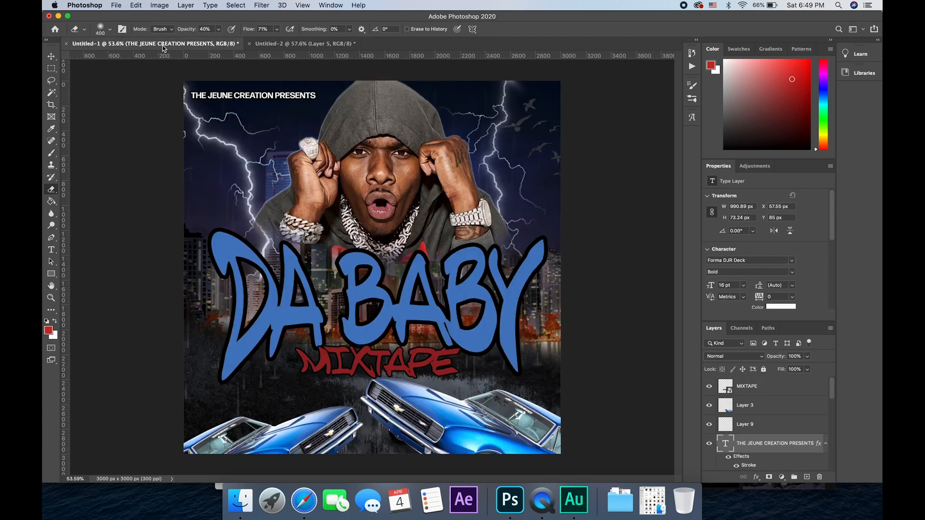
left_click(300, 44)
- Add the lightning bolt image as a new layer and position it over the left side of the skyline at about X -417, Y -293 px
left_click_drag(301, 48, 227, 130)
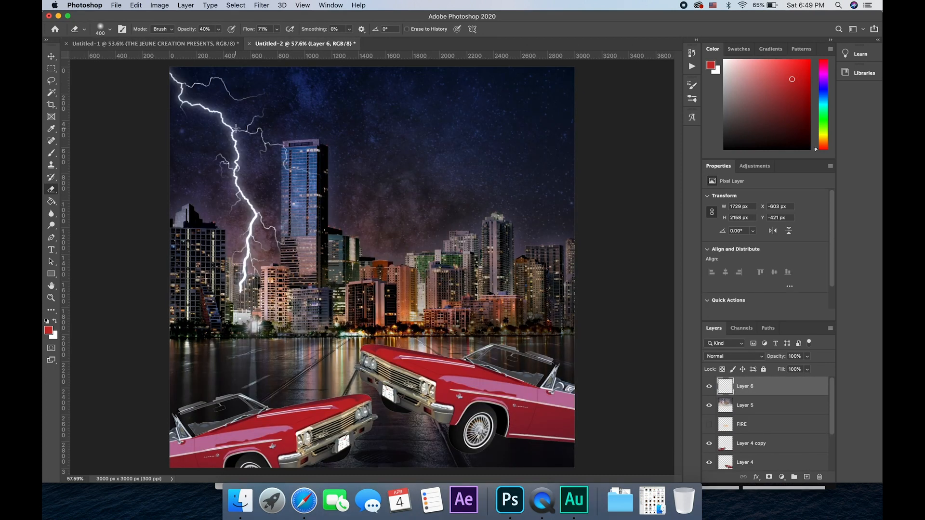
left_click(50, 57)
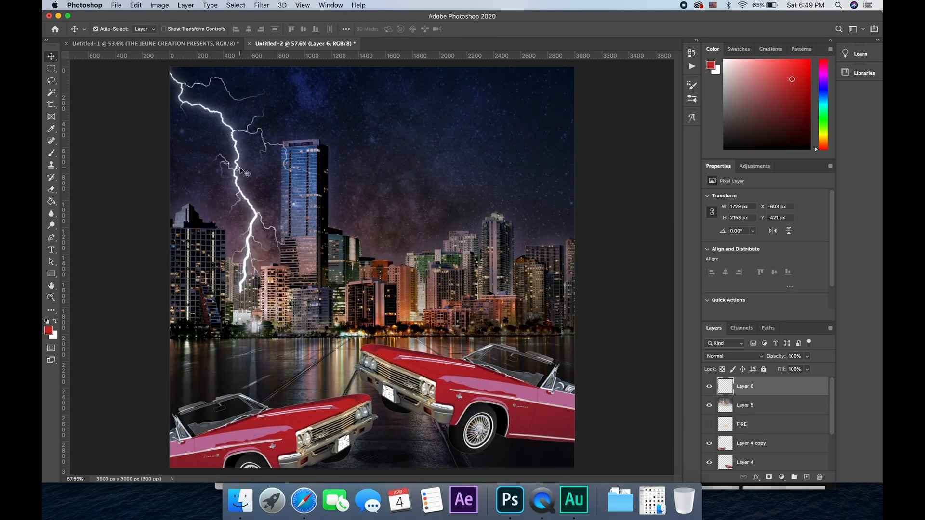
left_click_drag(241, 175, 221, 129)
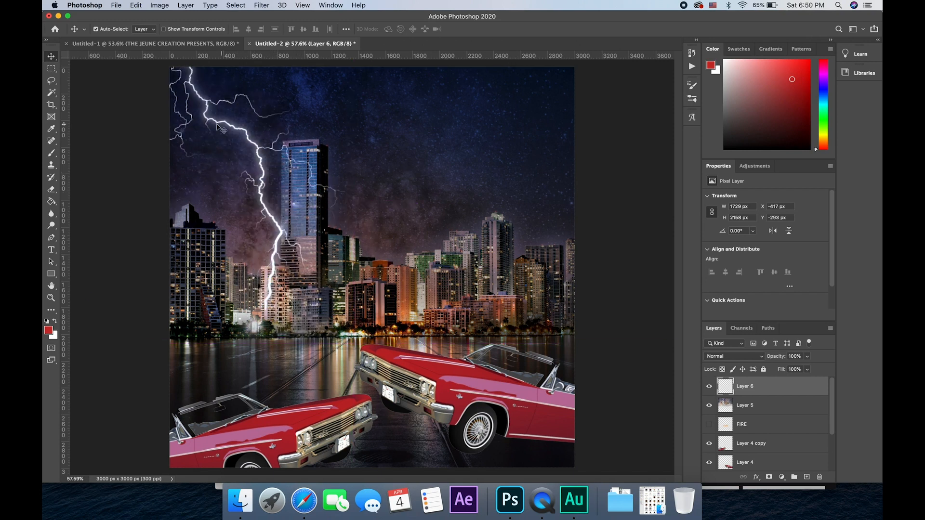
left_click(190, 44)
left_click(290, 45)
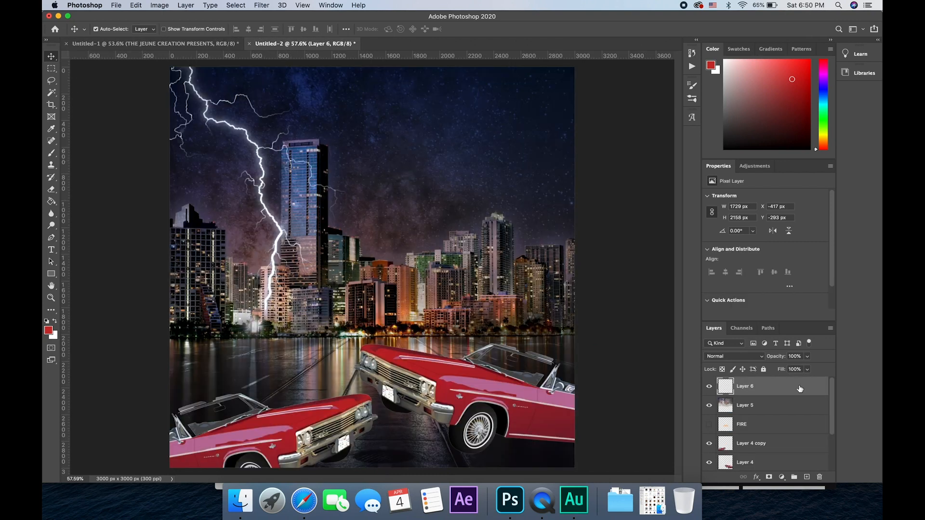
- Duplicate the lightning layer, move the copy to the right side of the sky and rotate it clockwise so it slants toward the skyline
key("super+j")
key("super+t")
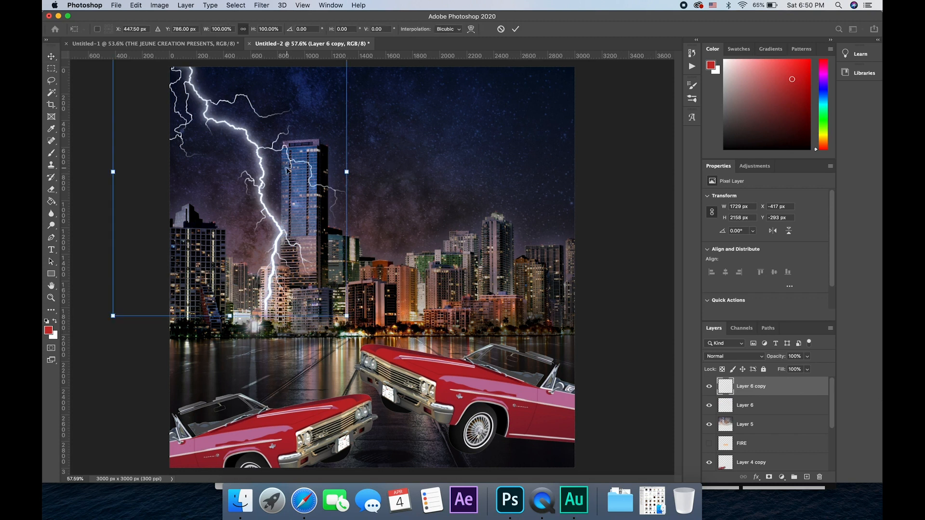
left_click_drag(262, 167, 503, 180)
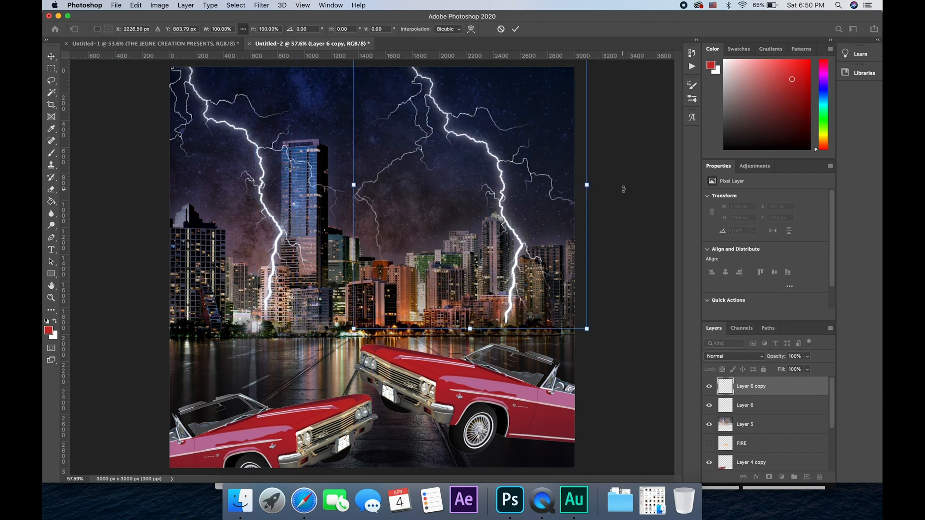
left_click_drag(615, 184, 606, 292)
left_click_drag(507, 182, 562, 173)
key("Return")
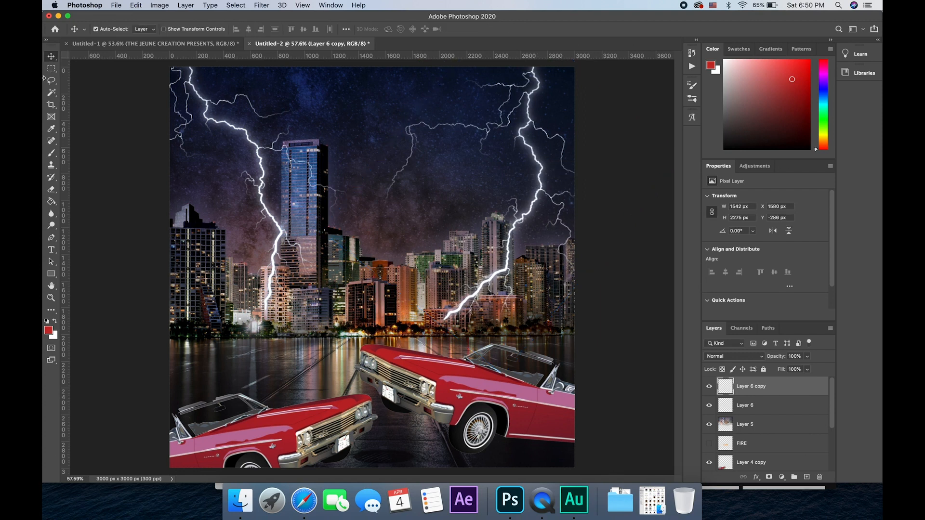
- Erase the lower end of the right lightning bolt above the waterline with the Eraser at 100% opacity
left_click(51, 190)
mouse_move(431, 328)
left_mouse_down()
mouse_move(467, 331)
mouse_move(446, 315)
left_mouse_up()
left_click_drag(183, 33, 282, 58)
mouse_move(451, 338)
left_mouse_down()
mouse_move(442, 322)
mouse_move(472, 287)
mouse_move(463, 304)
left_mouse_up()
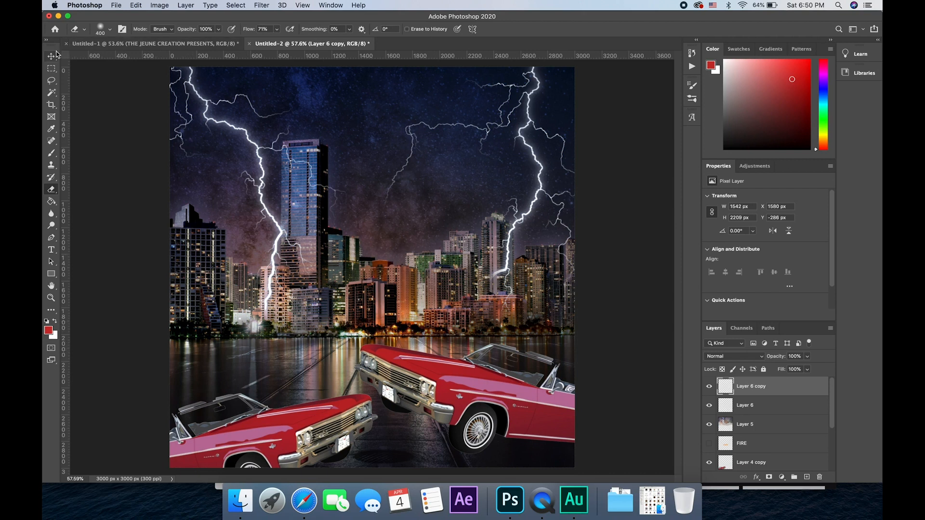
- Paste the cutout of the rapper in the green hoodie, scale it to about 450% and center it at the top edge of the cover
key("v")
left_click(149, 44)
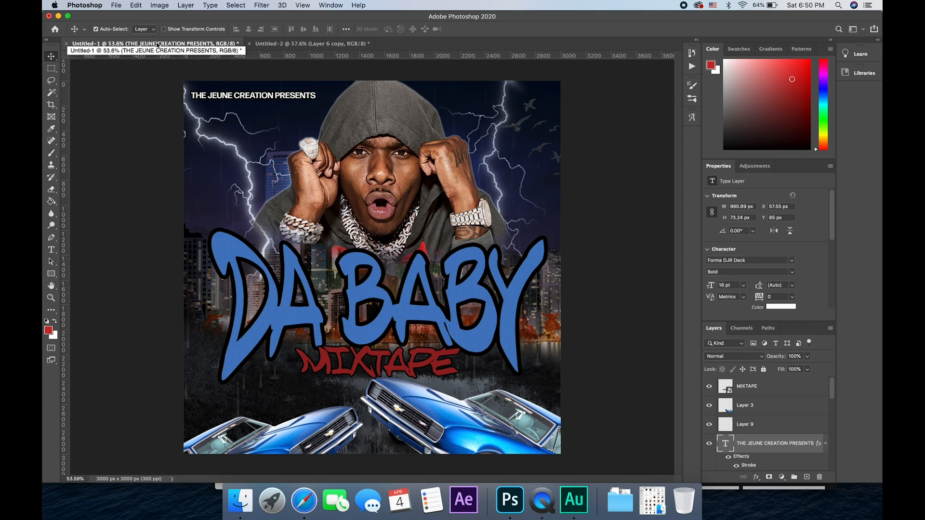
left_click(275, 44)
key("super+v")
left_click_drag(188, 185, 350, 296)
key("ctrl+t")
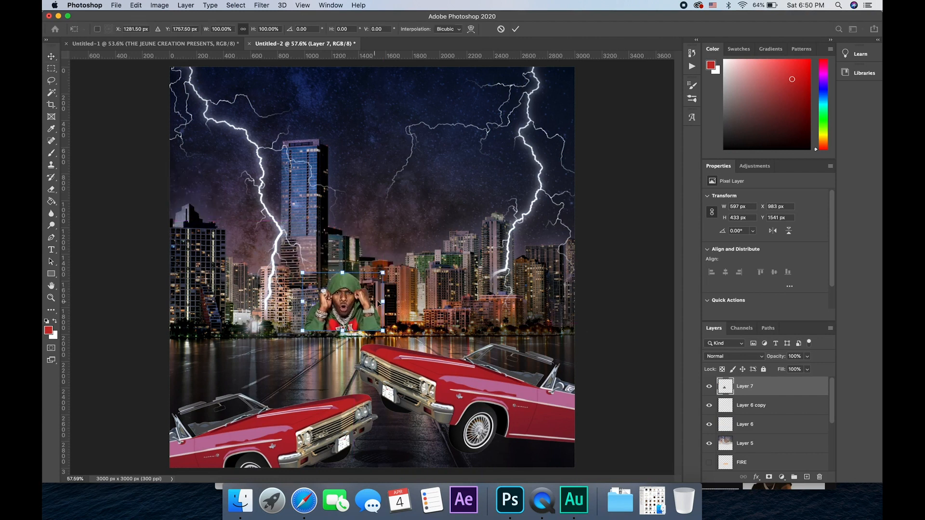
left_click_drag(383, 273, 559, 146)
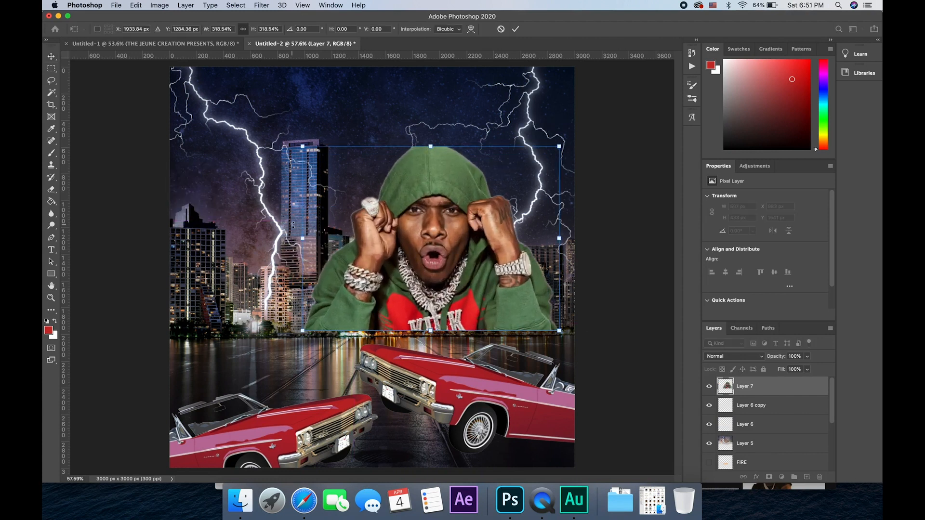
left_click_drag(304, 238, 197, 238)
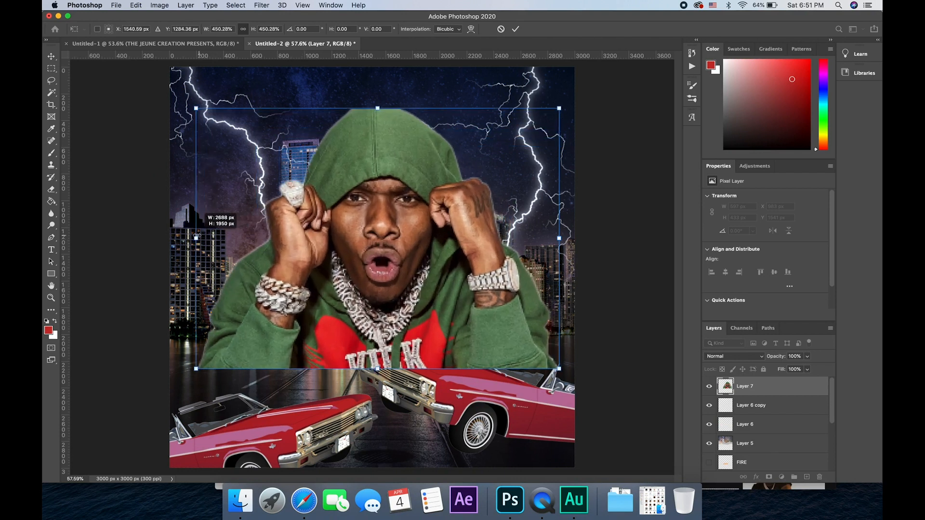
left_click_drag(424, 240, 419, 201)
left_click_drag(396, 139, 397, 142)
key("Return")
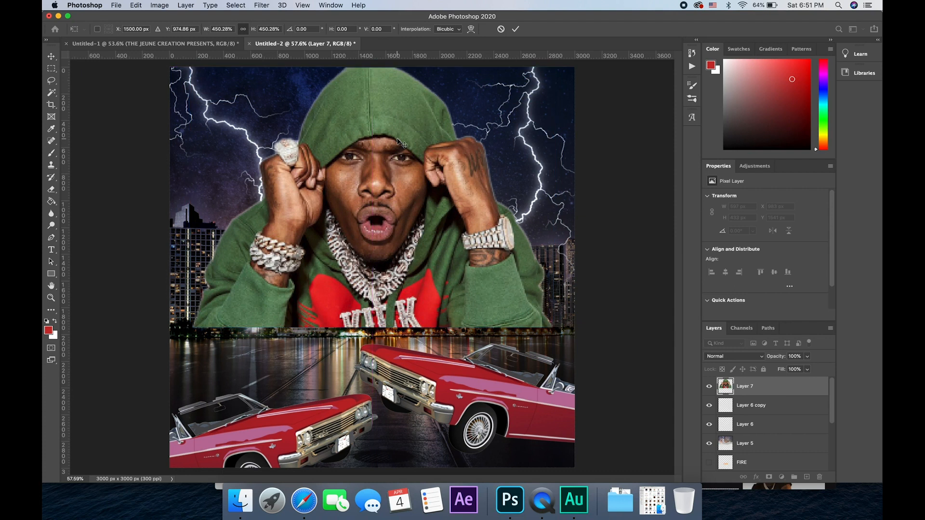
- Compare the rapper cutout's size, placement and hoodie with the finished reference cover, Untitled-1
left_click(158, 43)
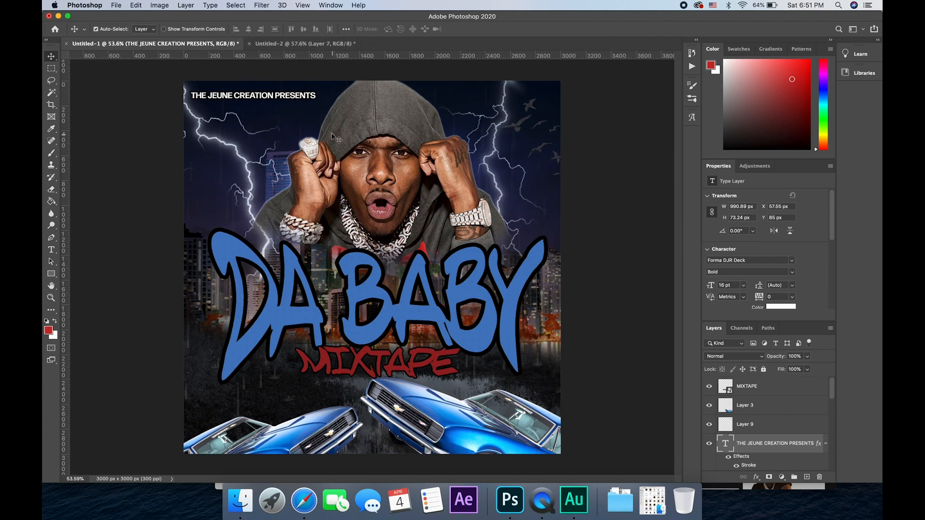
left_click(307, 44)
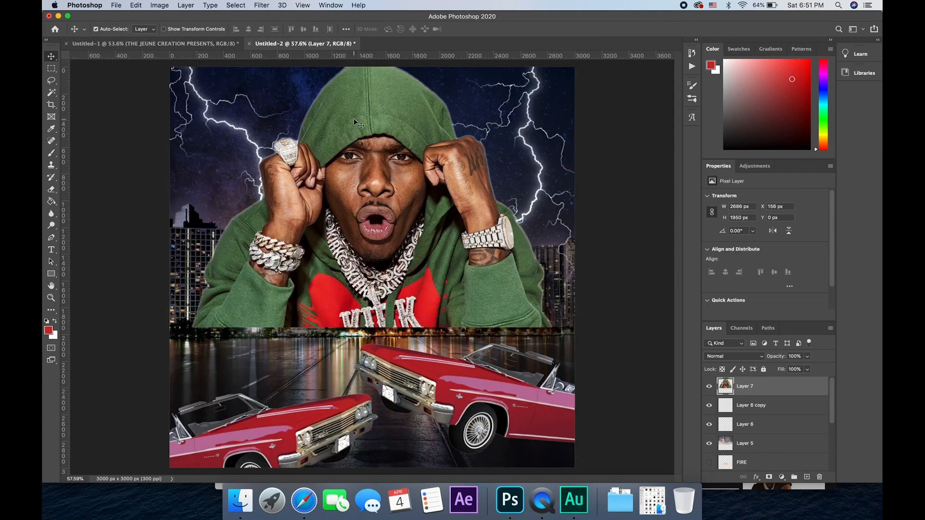
left_click(212, 44)
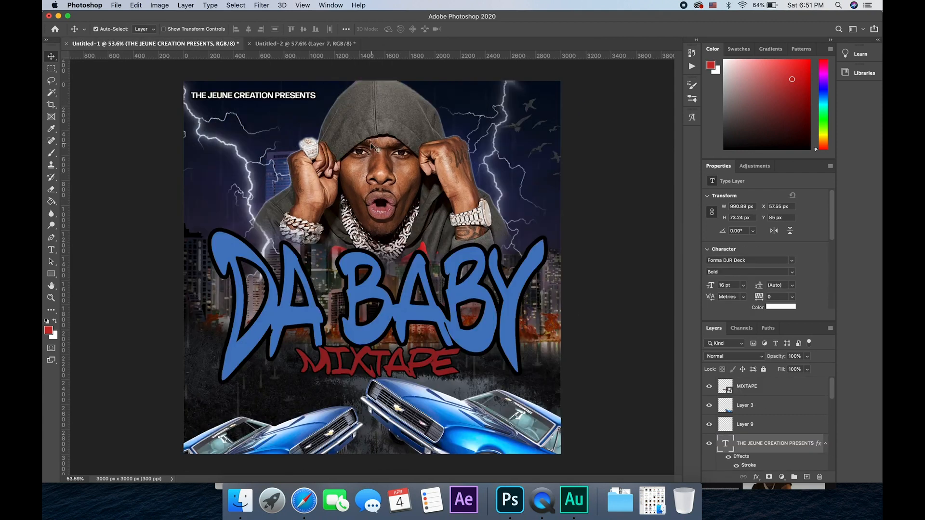
left_click(300, 44)
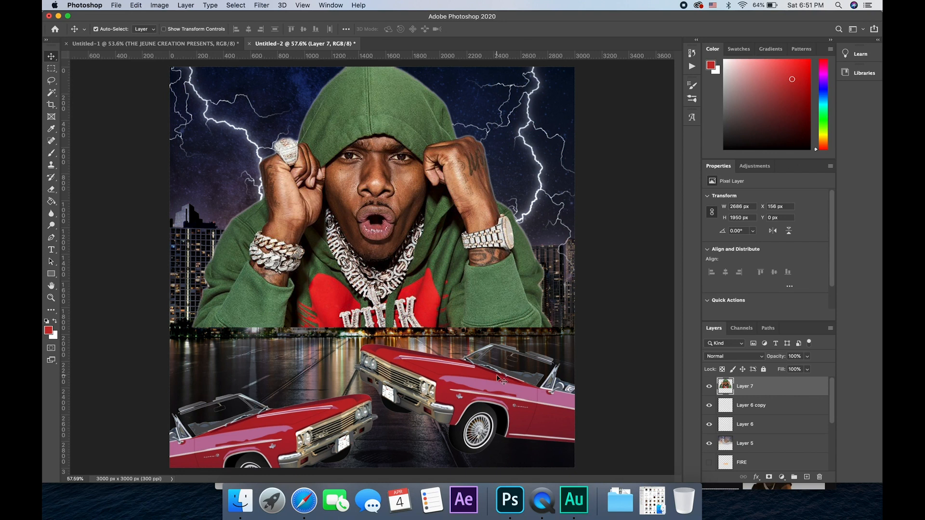
left_click(167, 44)
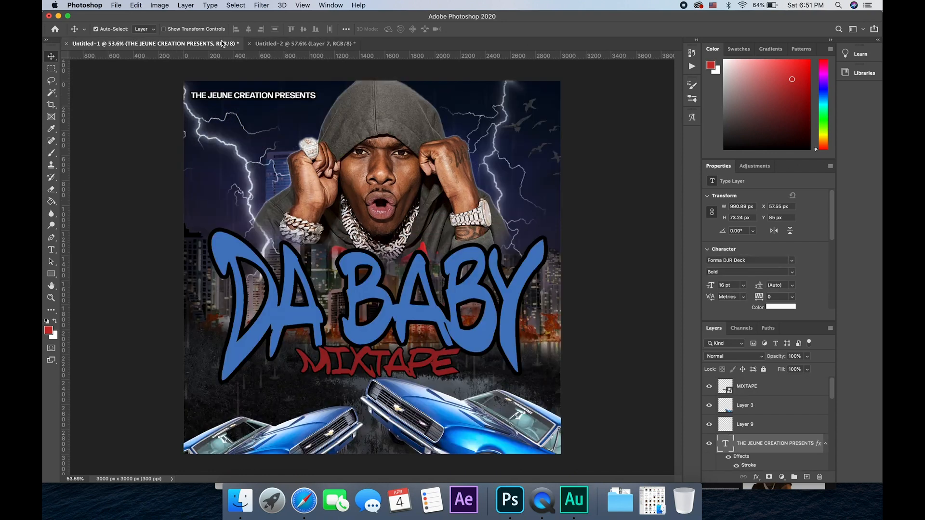
left_click(322, 45)
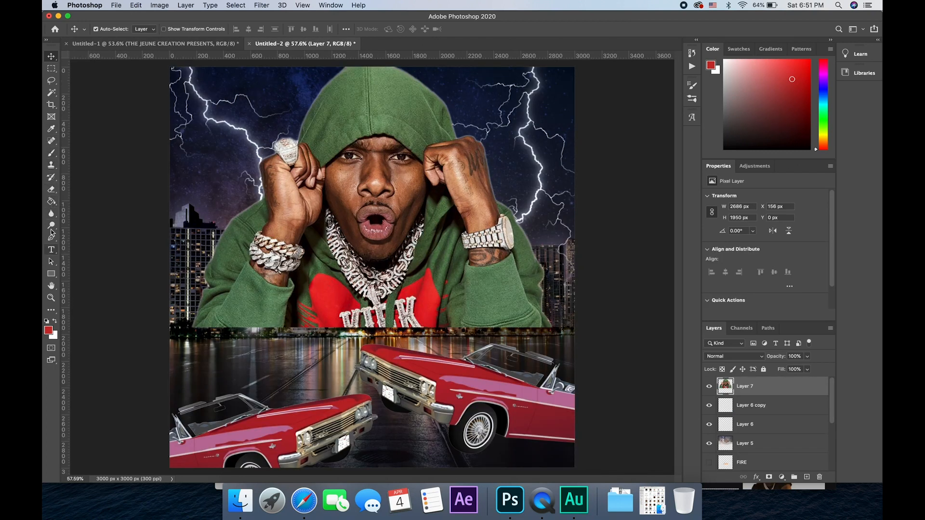
- Fade the lower edge of the hoodie into the skyline with the Eraser at 38% opacity and size 1000, and compare with the reference cover
left_click(52, 191)
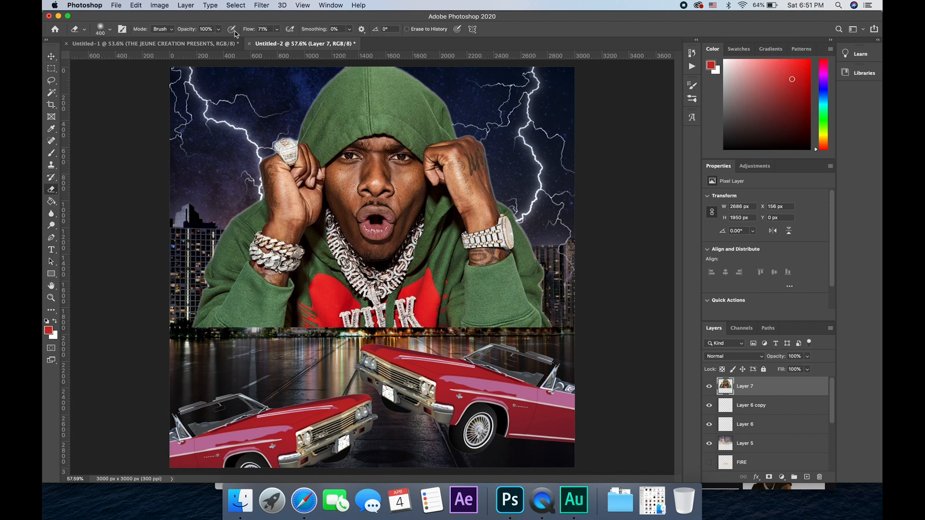
left_click_drag(191, 31, 174, 32)
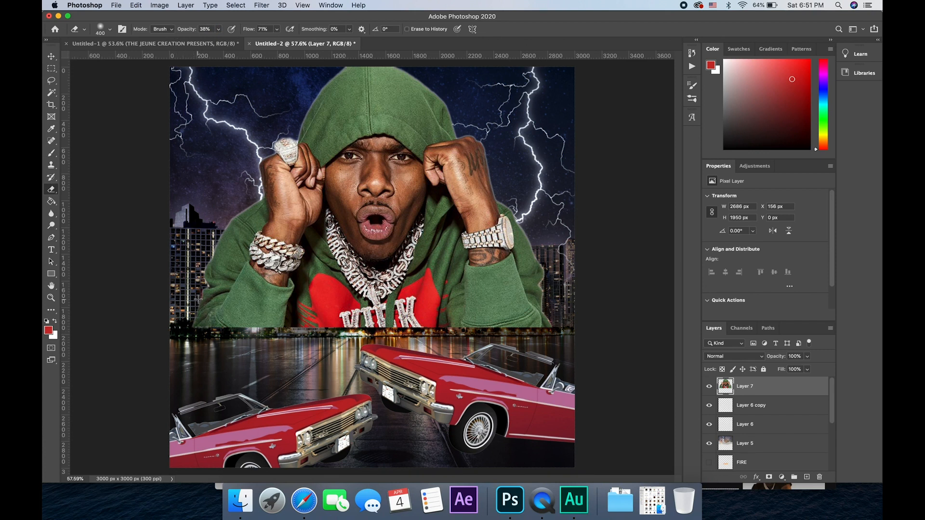
mouse_move(218, 327)
left_mouse_down()
mouse_move(242, 342)
mouse_move(243, 327)
mouse_move(398, 349)
mouse_move(532, 339)
mouse_move(563, 326)
left_mouse_up()
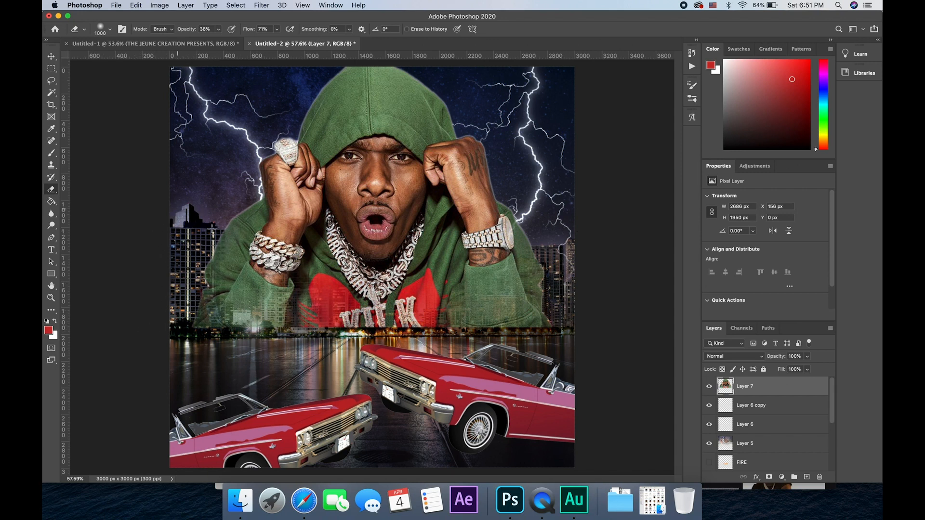
left_click(182, 43)
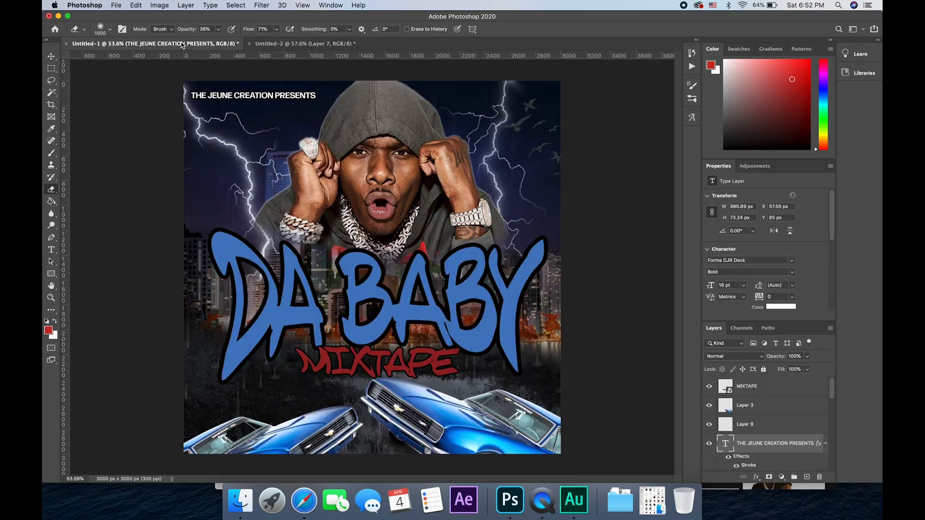
- Fade the hoodie's lower edge further into the skyline with the Eraser at 47% opacity and size 500, and compare with the reference cover
left_click(315, 44)
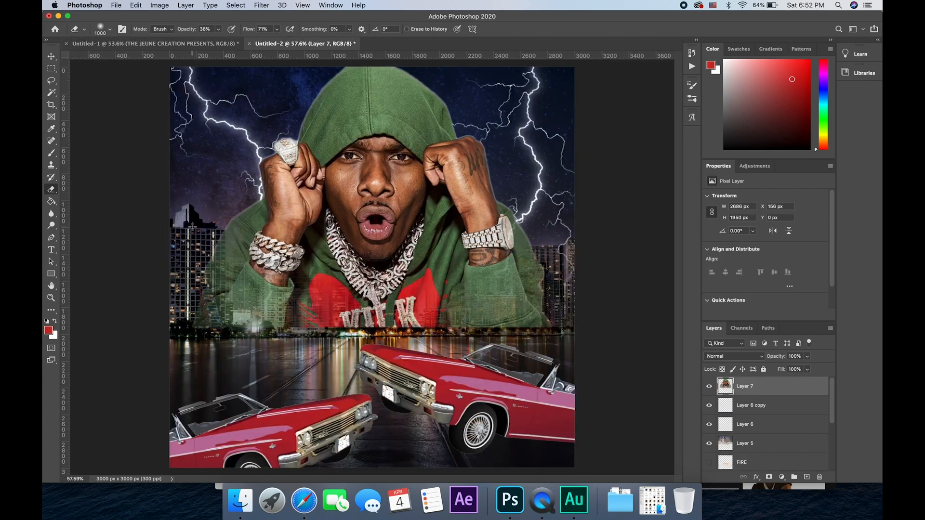
left_click_drag(183, 30, 187, 31)
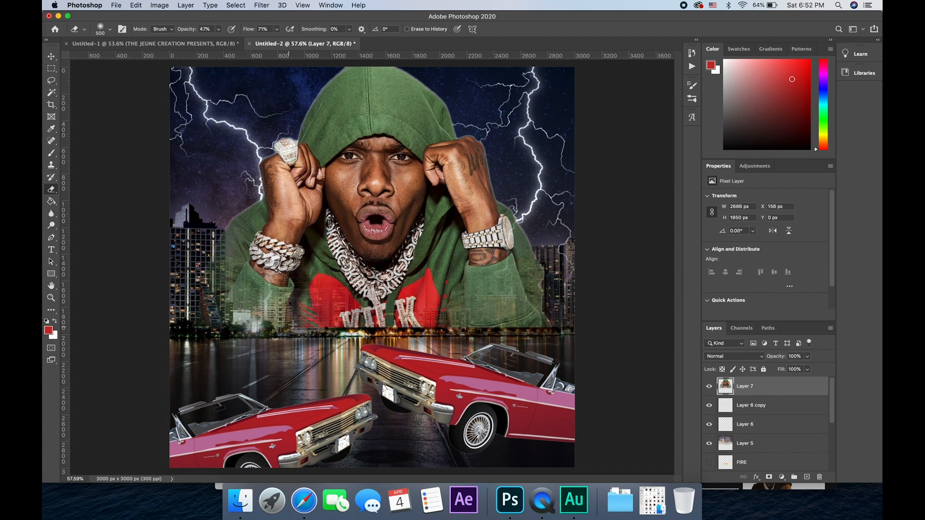
left_click_drag(340, 334, 538, 326)
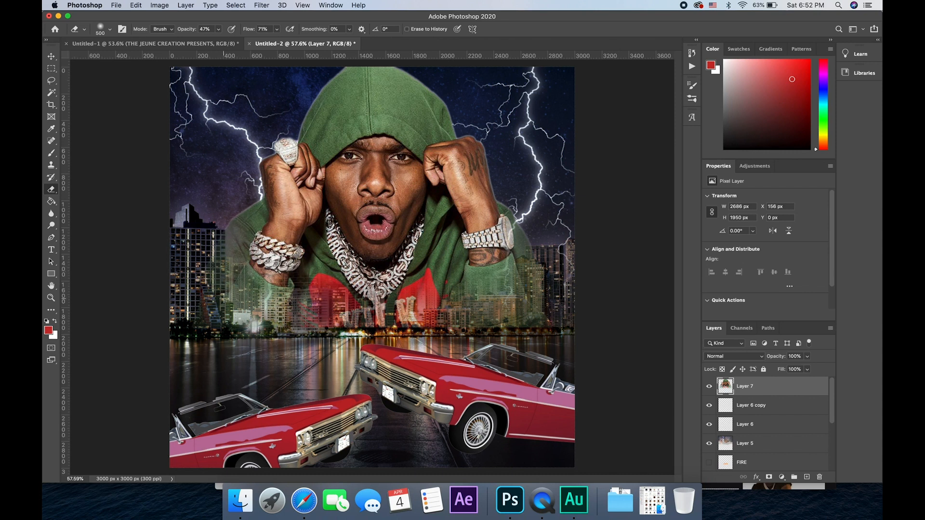
left_click(186, 43)
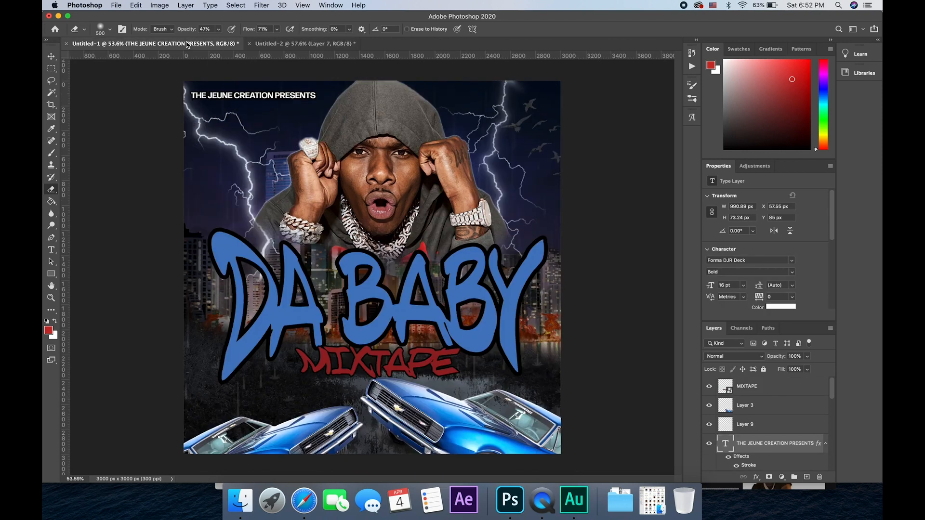
left_click(312, 44)
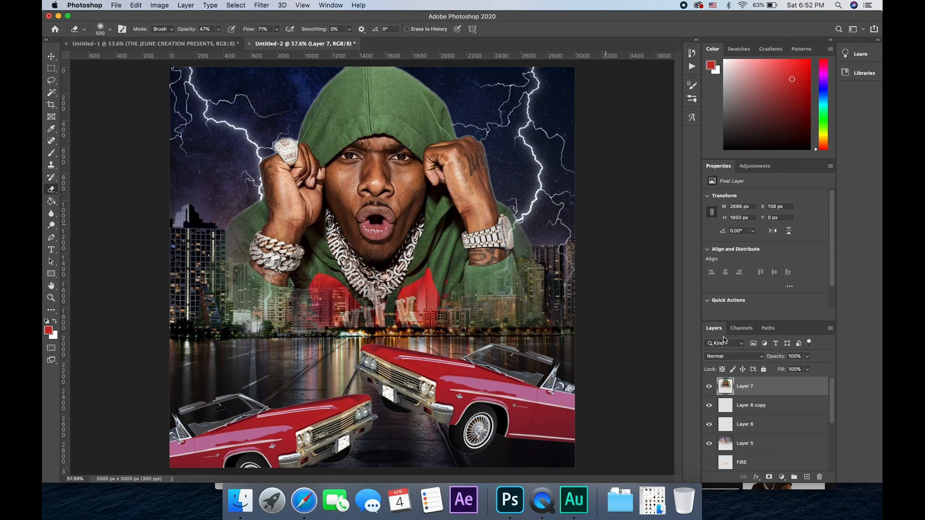
- Convert the rapper cutout's layer, Layer 7, to a smart object and open its contents for editing
right_click(773, 391)
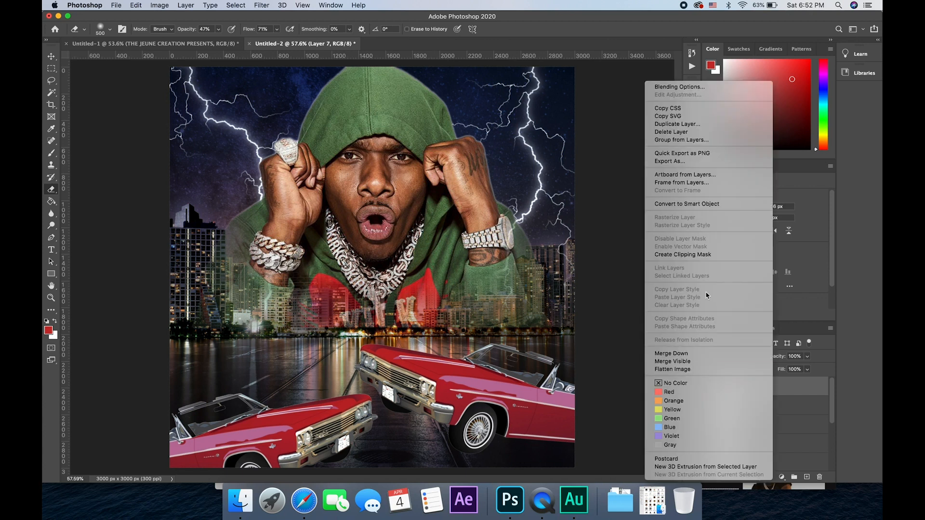
left_click(686, 204)
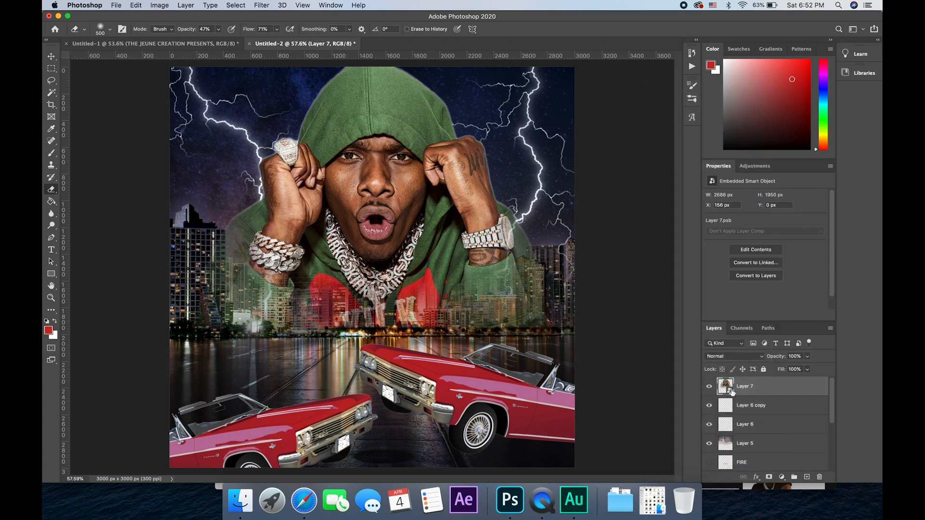
double_click(725, 385)
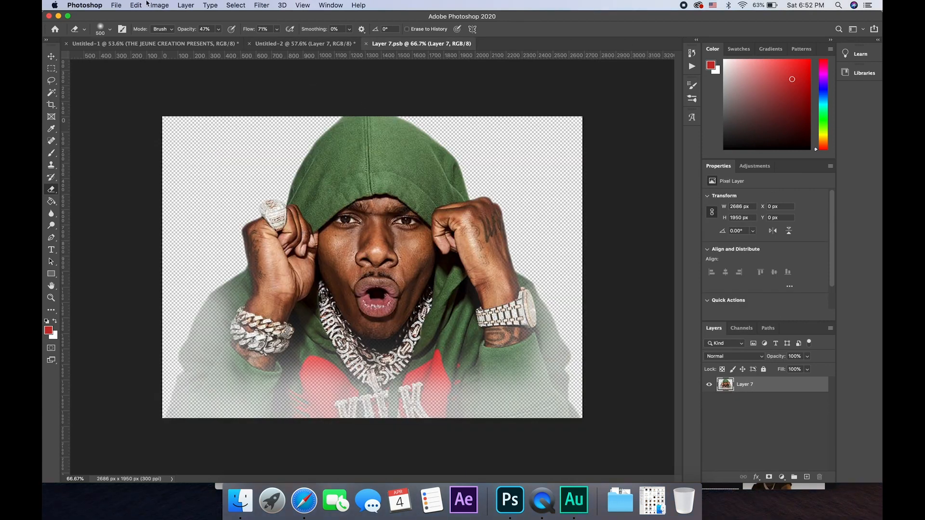
- Turn the green hoodie dark gray with a Hue/Saturation adjustment on the Greens: saturation -100, lightness -55 and hue at its lowest value
left_click(185, 6)
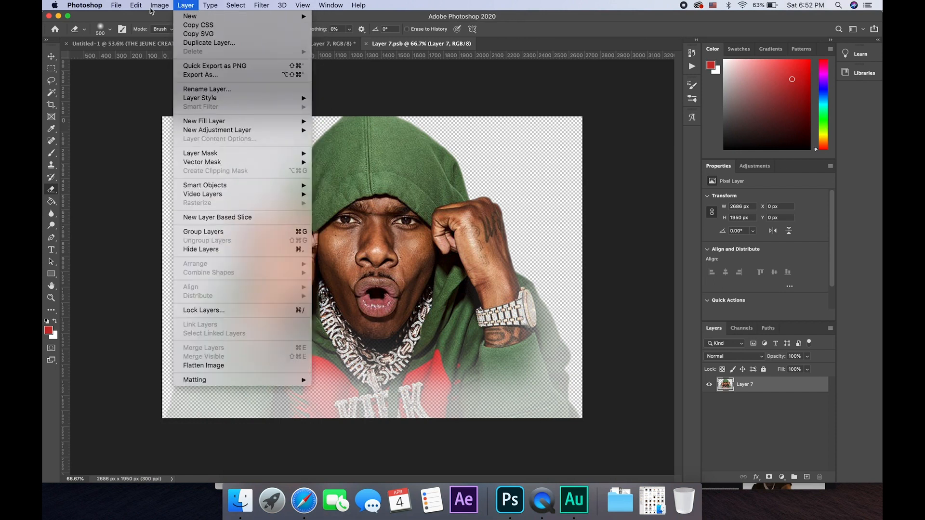
mouse_move(151, 10)
mouse_move(172, 32)
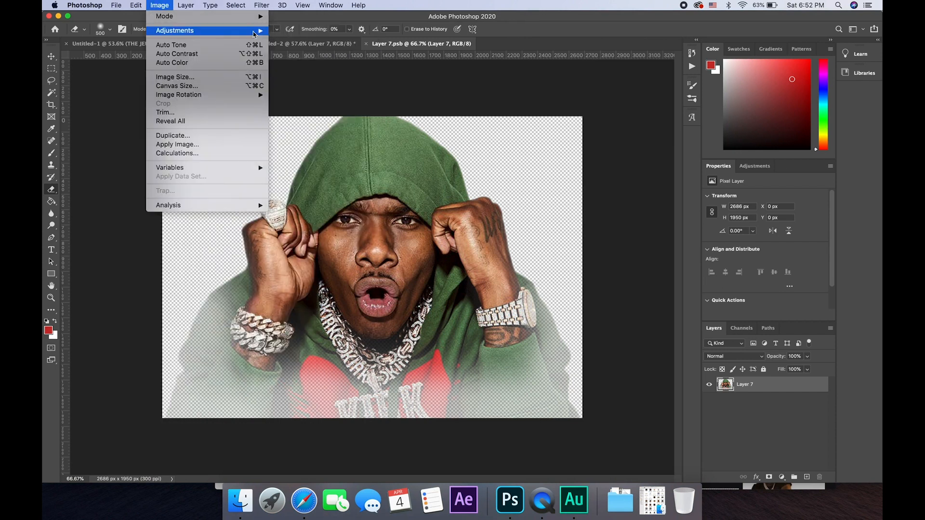
left_click(314, 81)
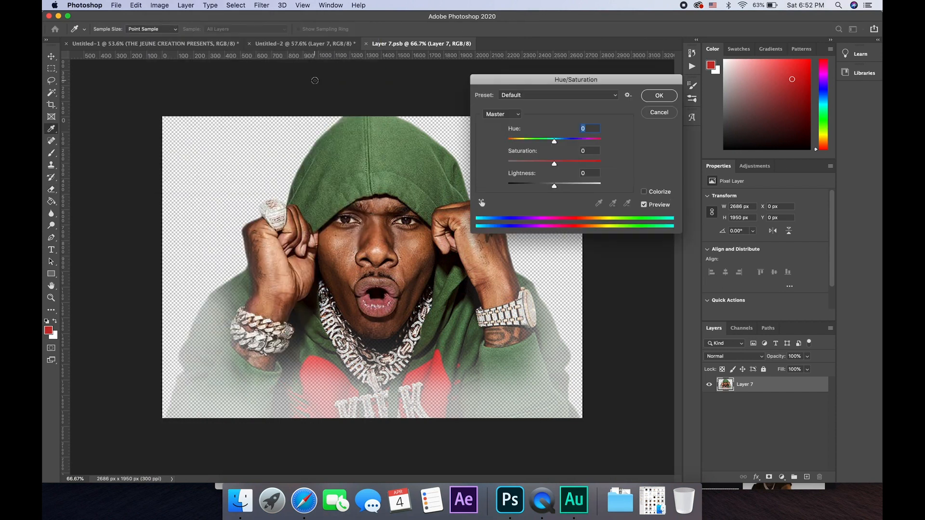
left_click(483, 205)
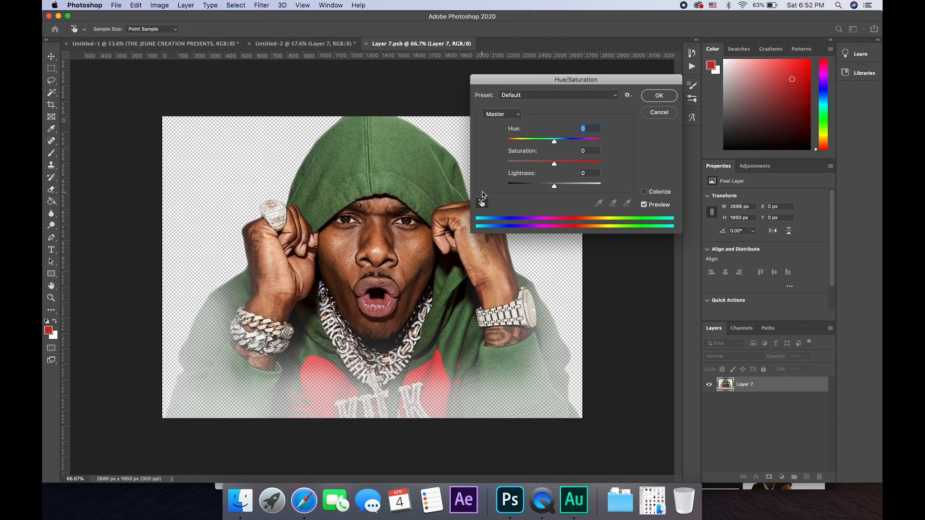
left_click(412, 157)
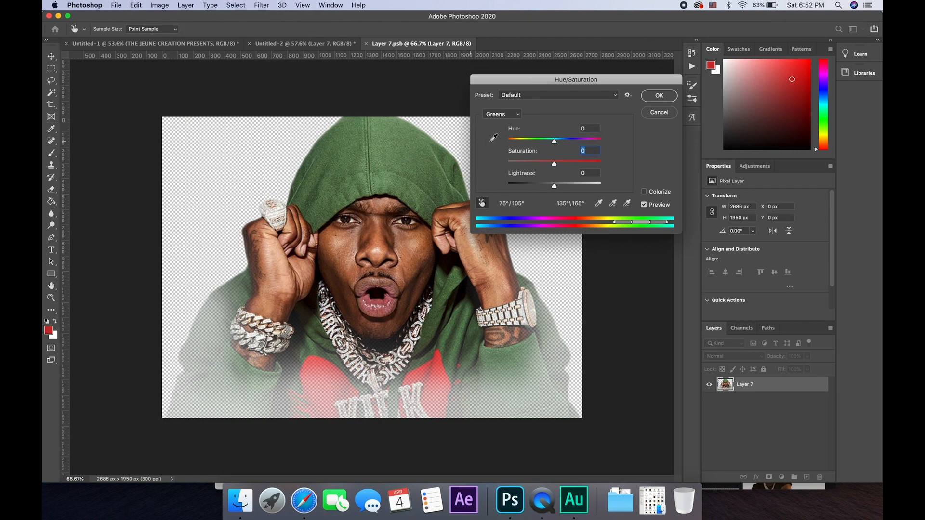
left_click_drag(554, 142, 507, 164)
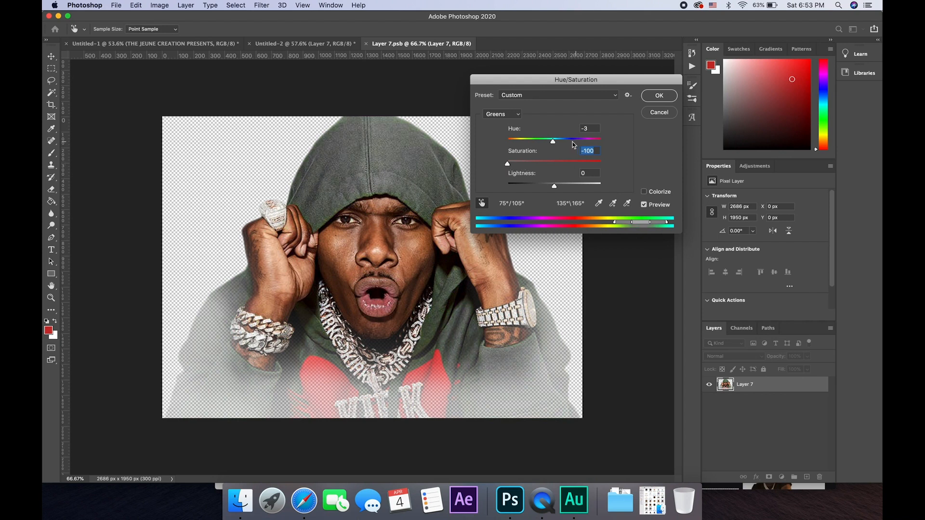
left_click_drag(553, 142, 575, 145)
left_click_drag(554, 185, 529, 190)
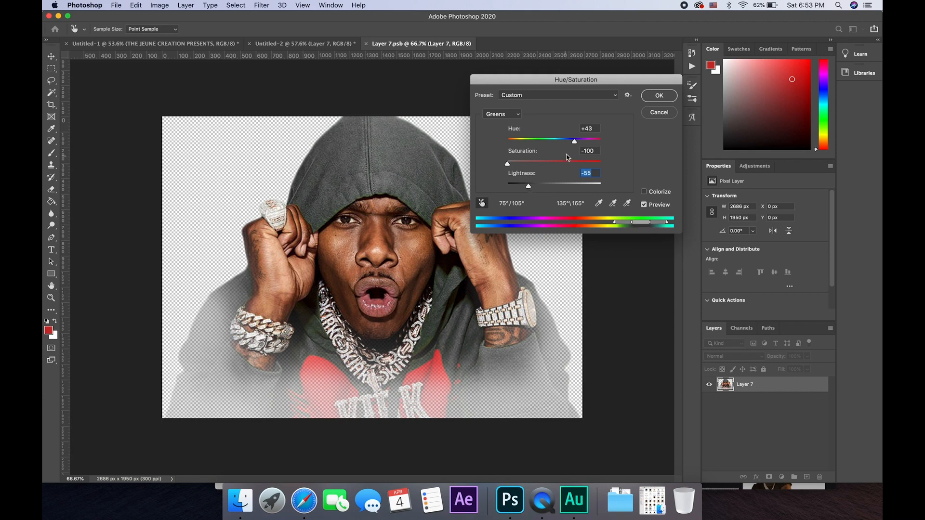
left_click_drag(574, 143, 513, 145)
left_click_drag(514, 145, 508, 146)
left_click(659, 96)
- Save and close the smart object's contents, and compare the recolored hoodie with the reference cover, Untitled-1
key("super+s")
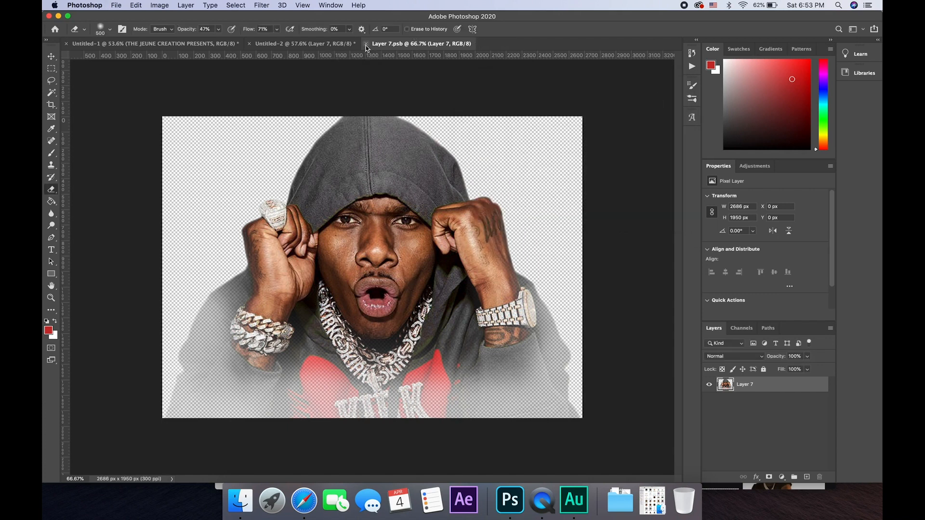
left_click(365, 45)
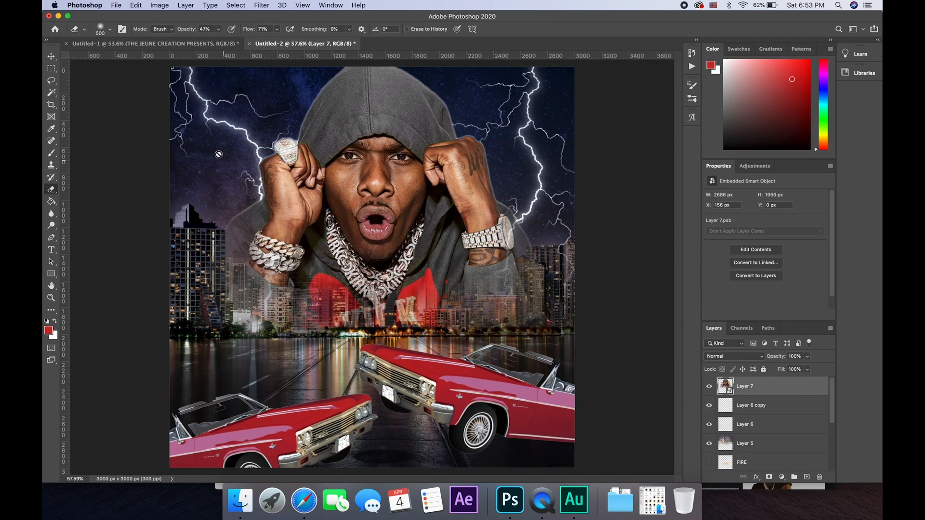
left_click(149, 44)
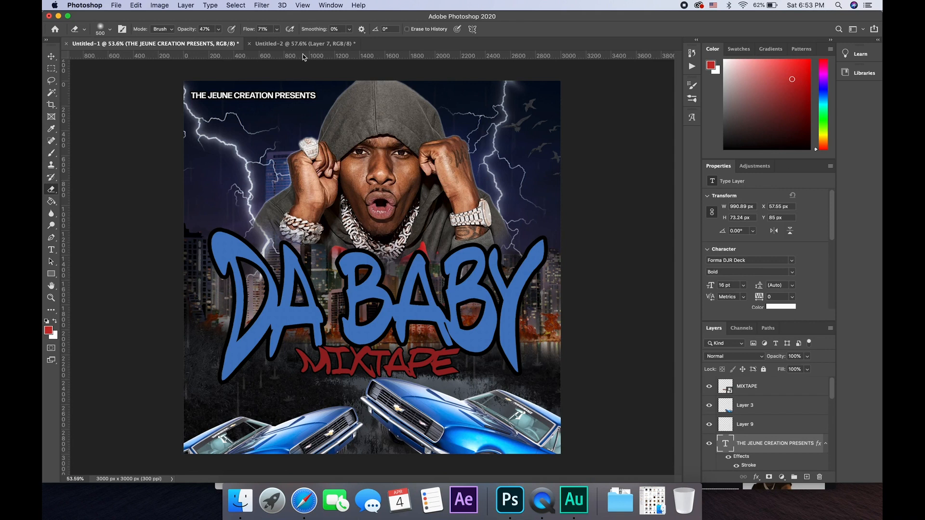
left_click(321, 44)
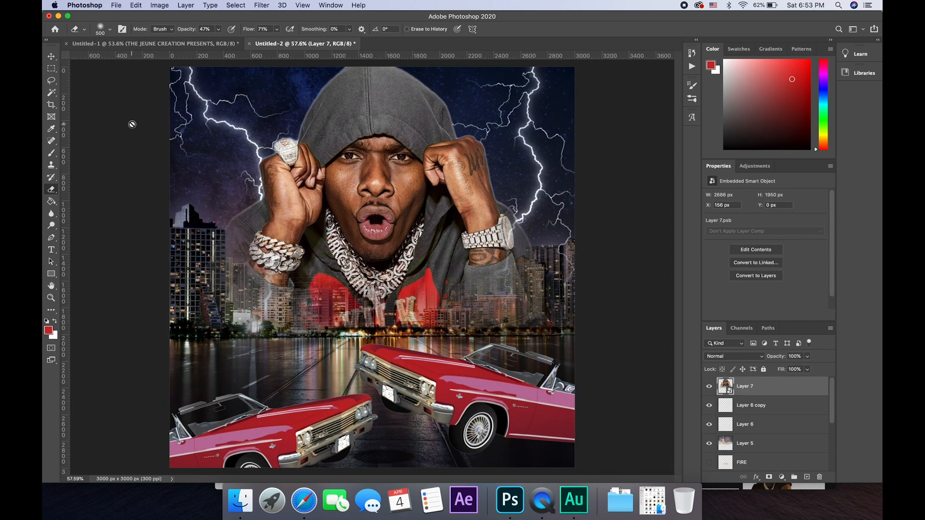
- Add the white title text "DA BABY" in Subway Paris SC at 27.91 pt over the hoodie's chest, using the reference cover as a guide
left_click(51, 251)
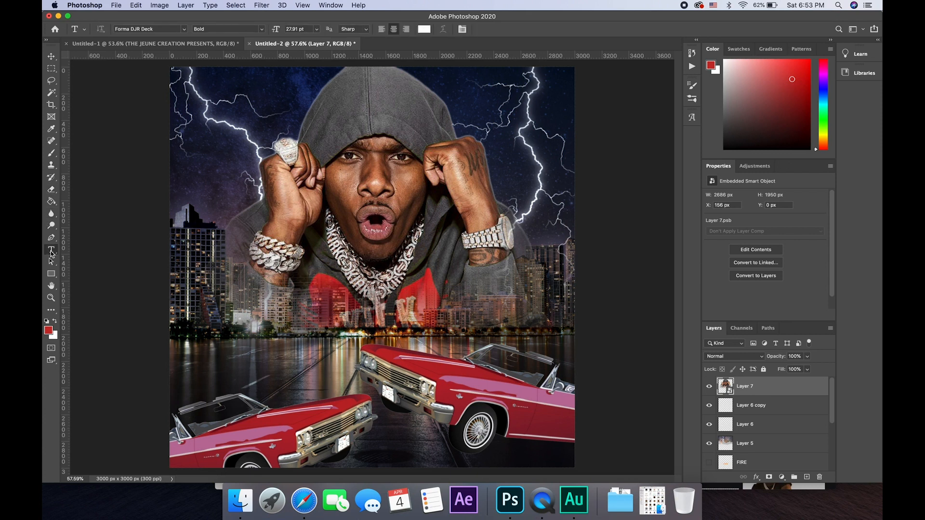
left_click(185, 30)
key("Escape")
left_click(174, 45)
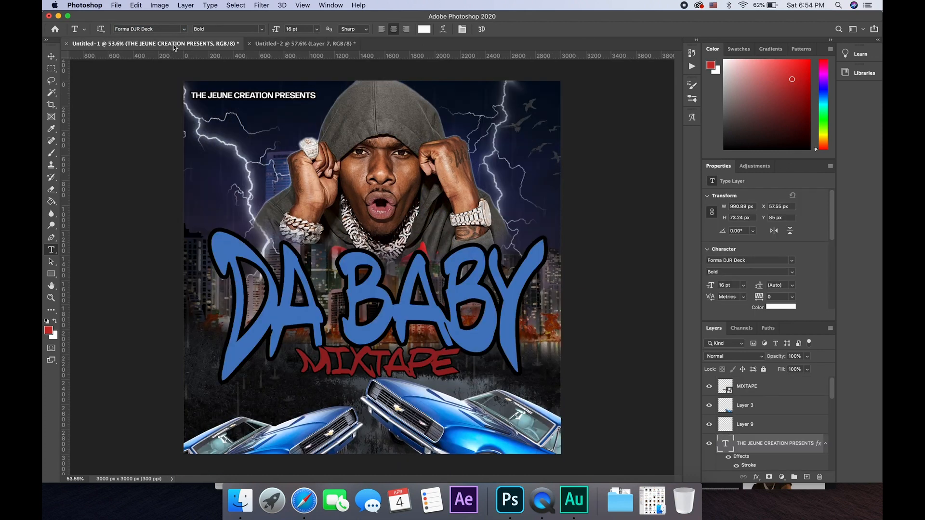
left_click(278, 45)
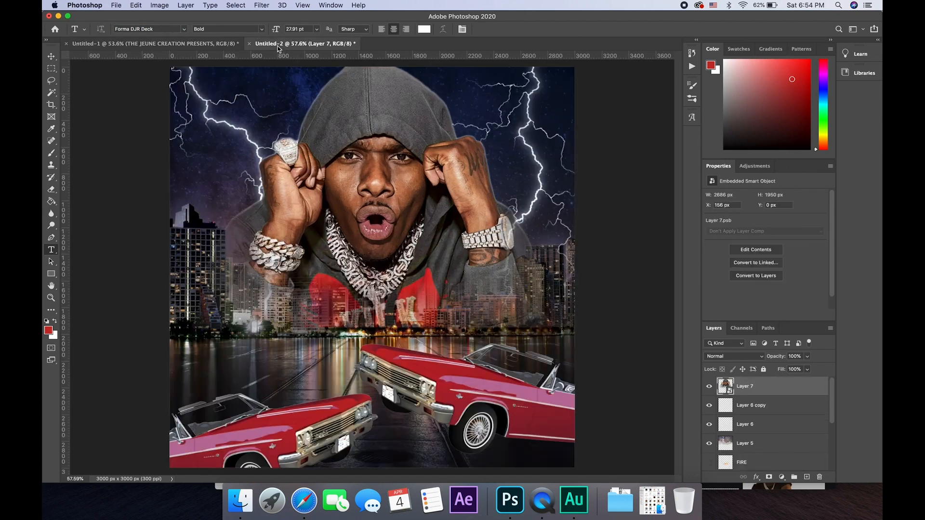
left_click(187, 31)
left_click(177, 64)
left_click(329, 301)
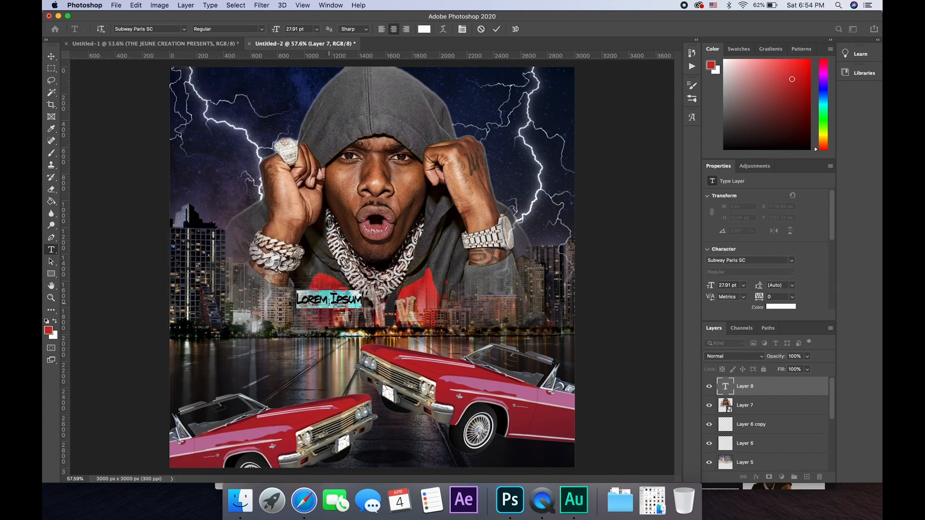
type("DA")
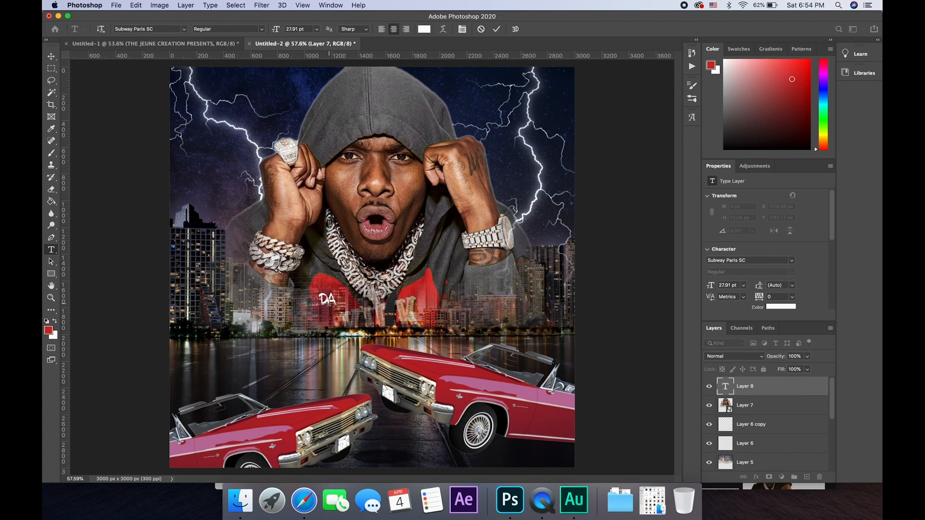
type(" BABY")
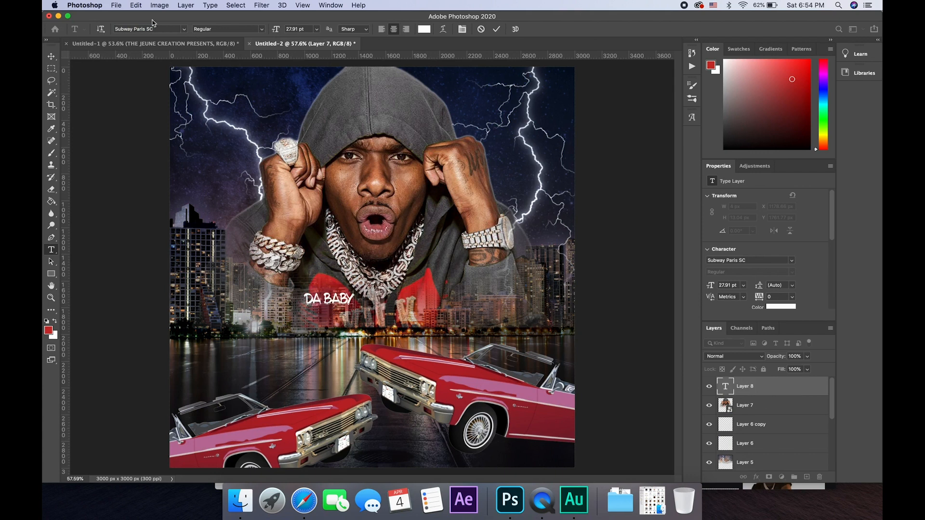
- Scale the DA BABY title to about 780% so it spans the cover, and raise it over the rapper's chest as in the reference cover
left_click(154, 43)
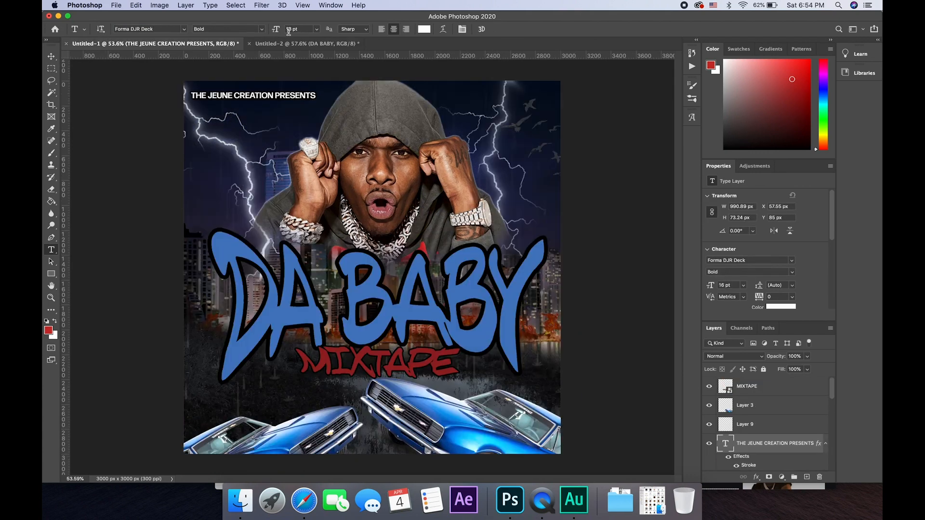
left_click(295, 43)
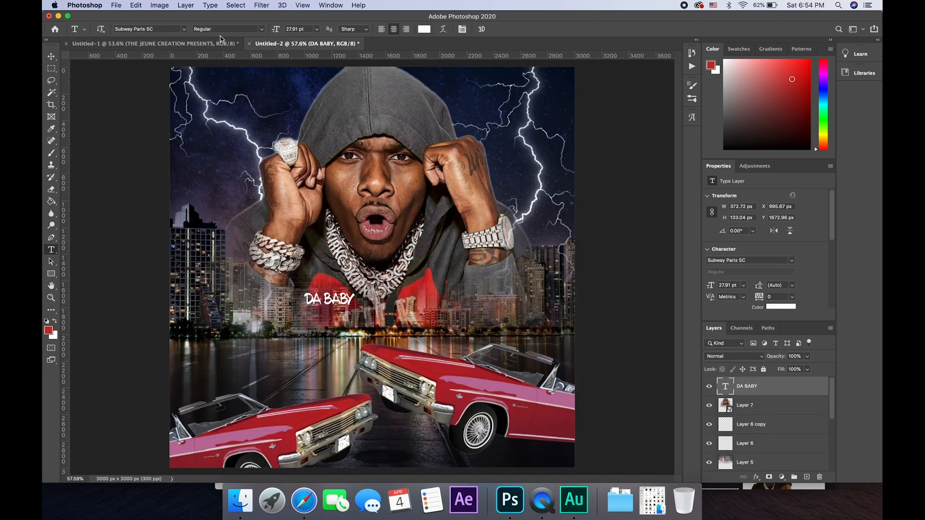
left_click(207, 42)
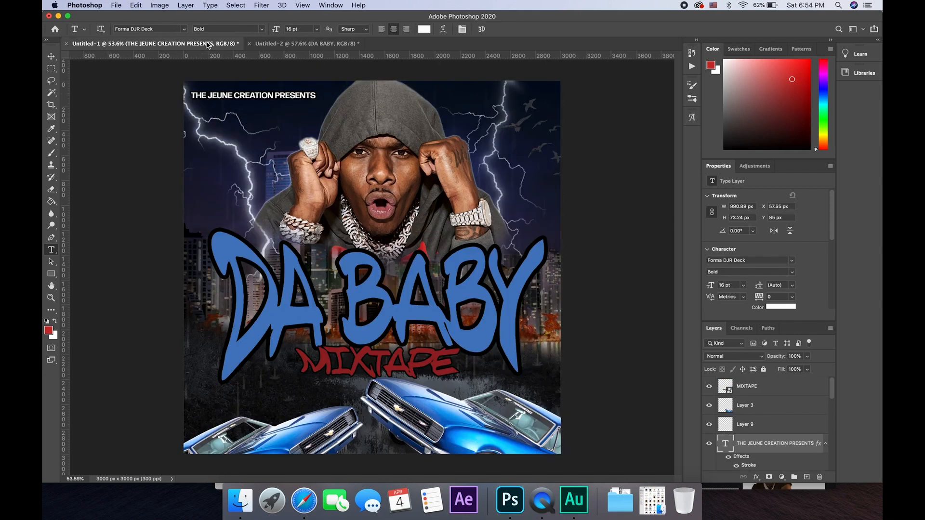
left_click(310, 45)
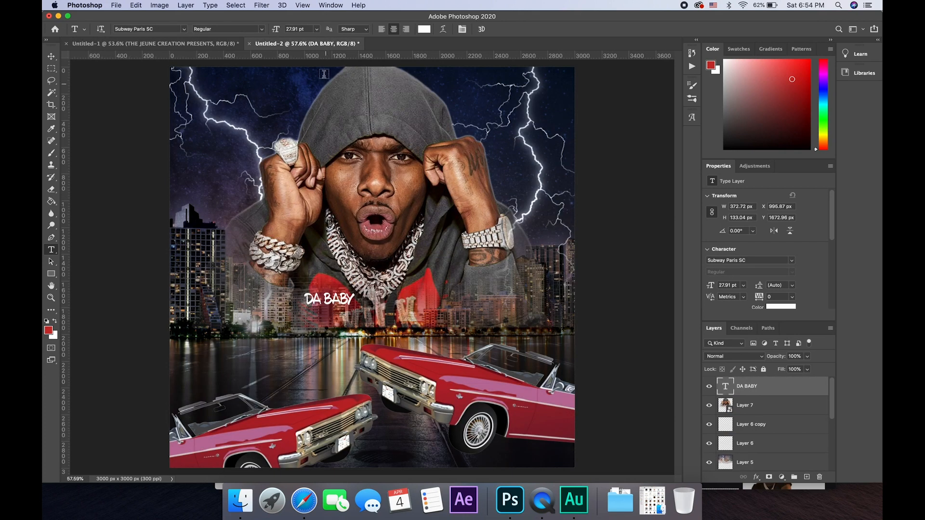
left_click(51, 56)
key("super+t")
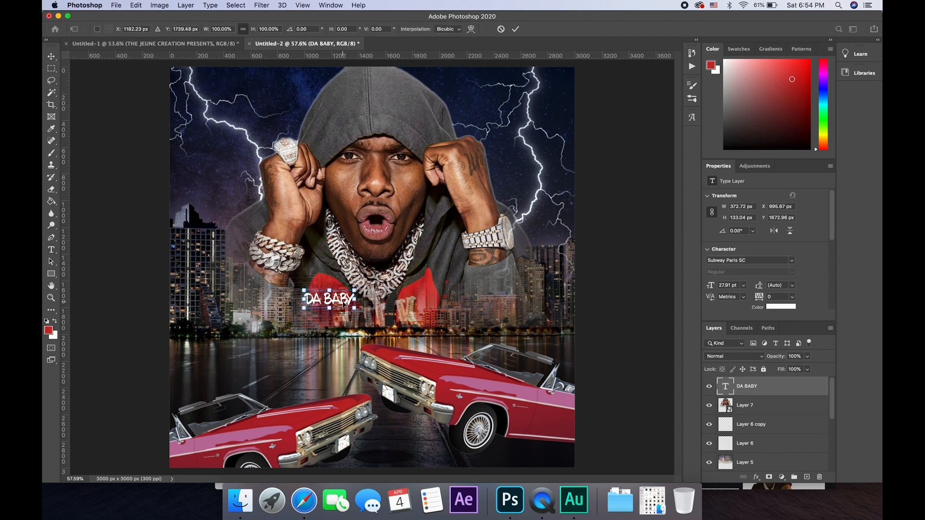
left_click_drag(355, 307, 535, 372)
left_click_drag(303, 289, 210, 258)
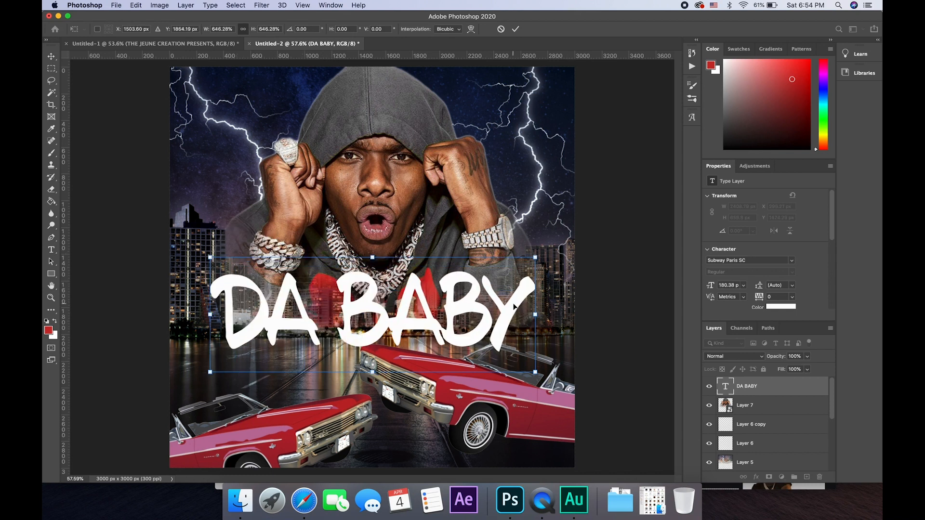
left_click_drag(535, 314, 568, 313)
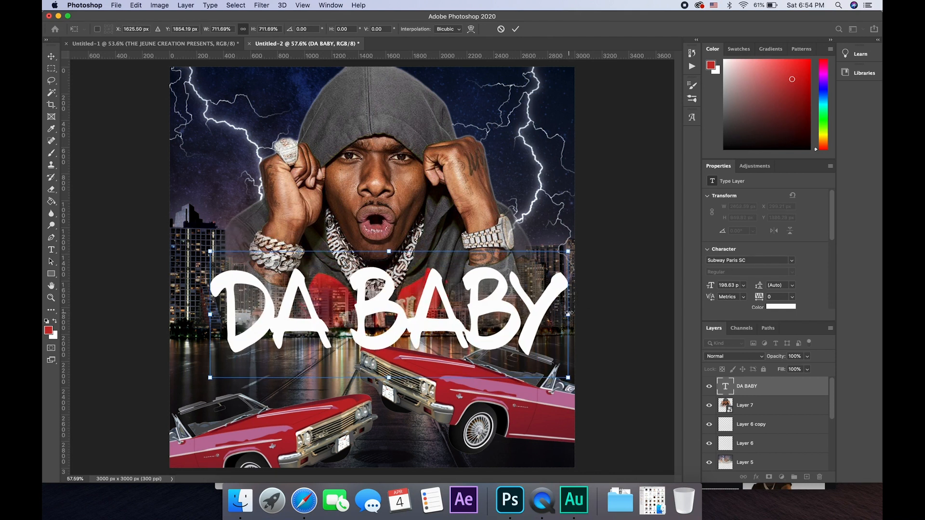
left_click_drag(210, 313, 177, 314)
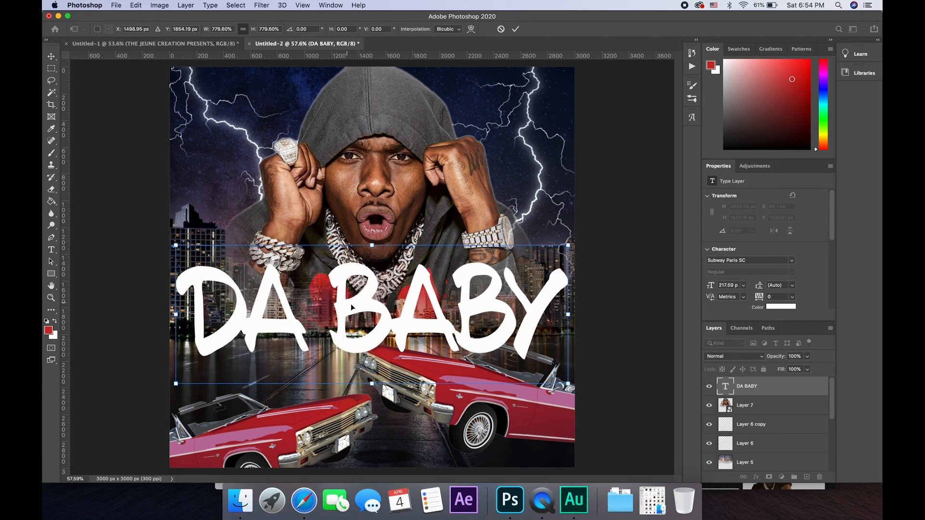
left_click_drag(351, 307, 353, 289)
key("Return")
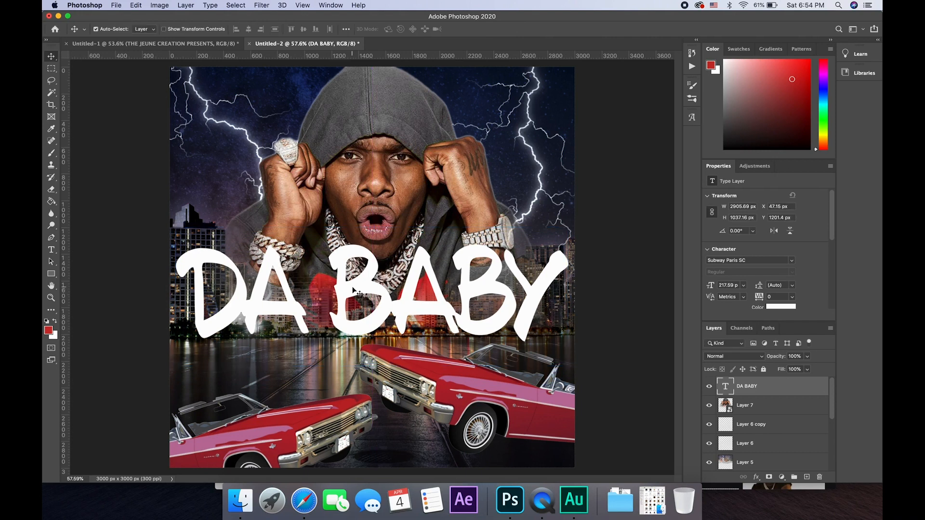
- Add a 21 px black outside stroke to the DA BABY title layer and rasterize its type
right_click(781, 384)
left_click(687, 55)
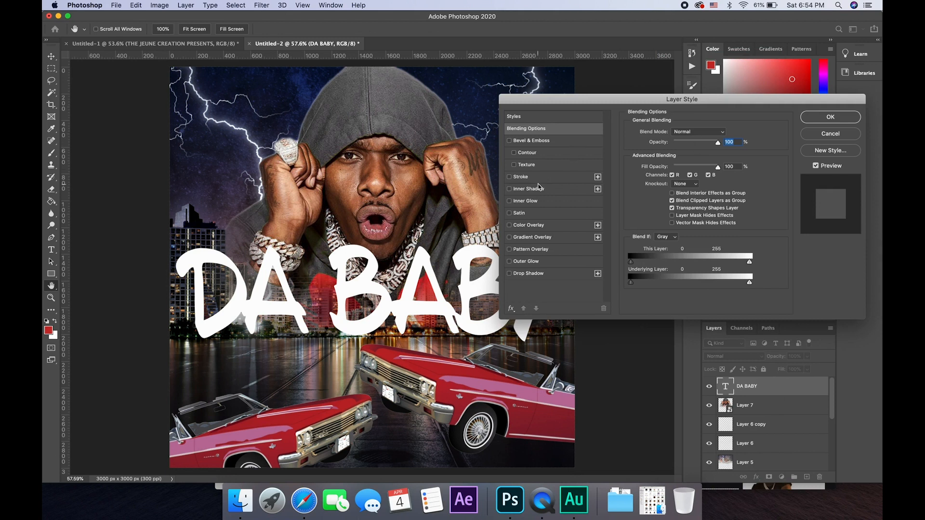
left_click(525, 178)
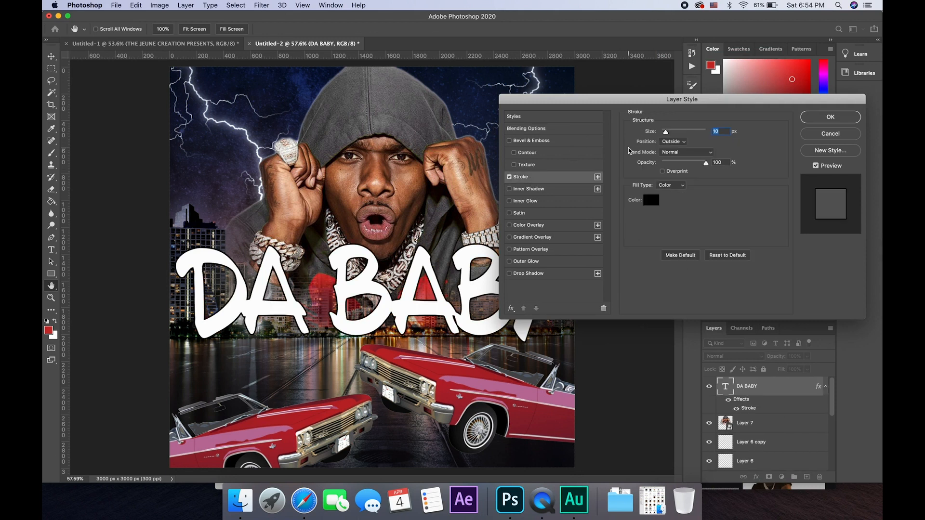
left_click_drag(665, 131, 669, 135)
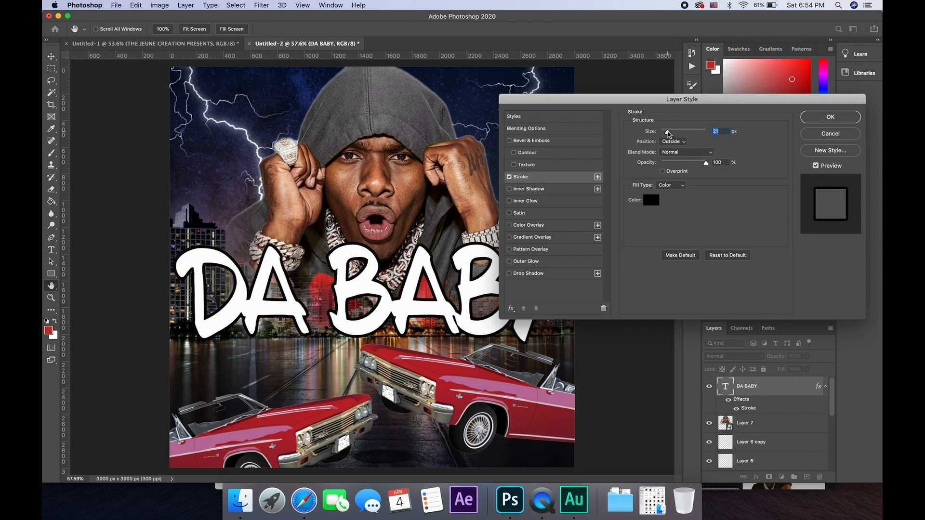
left_click(808, 120)
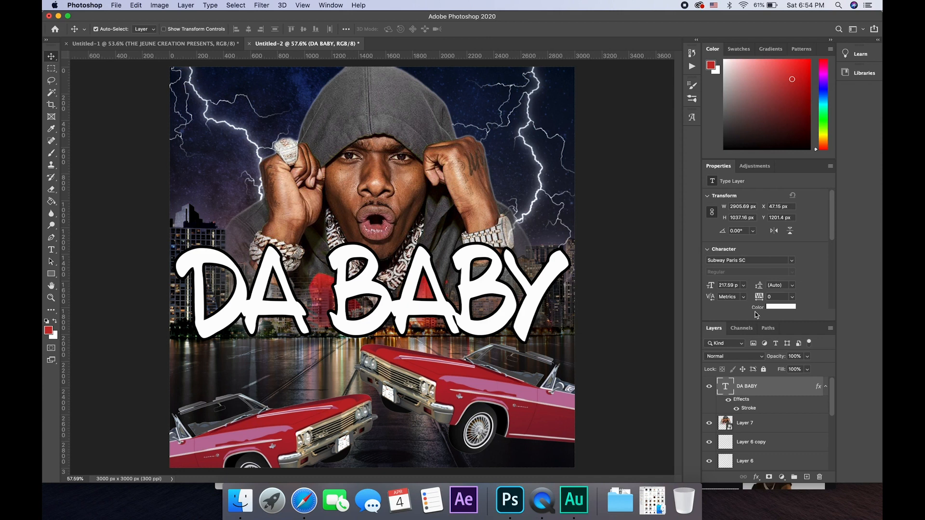
right_click(767, 393)
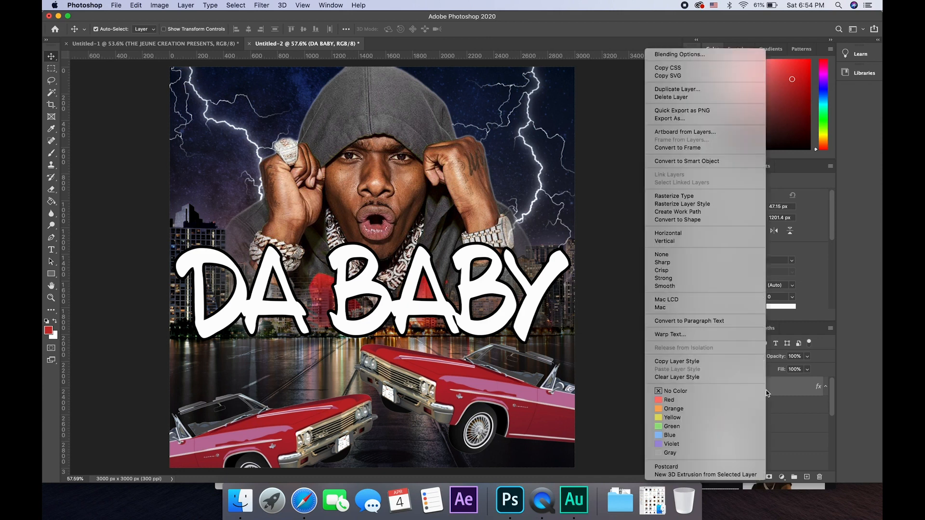
left_click(694, 197)
key("ctrl+t")
right_click(467, 264)
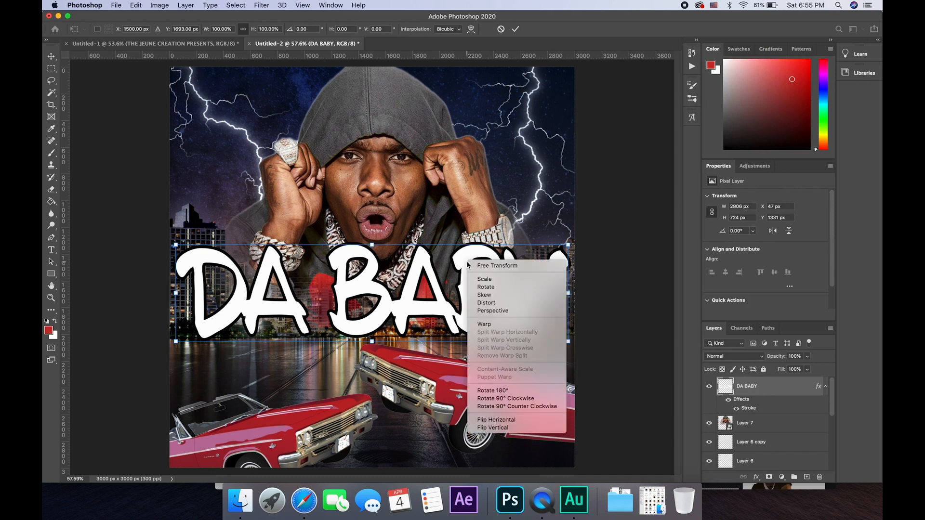
left_click(485, 323)
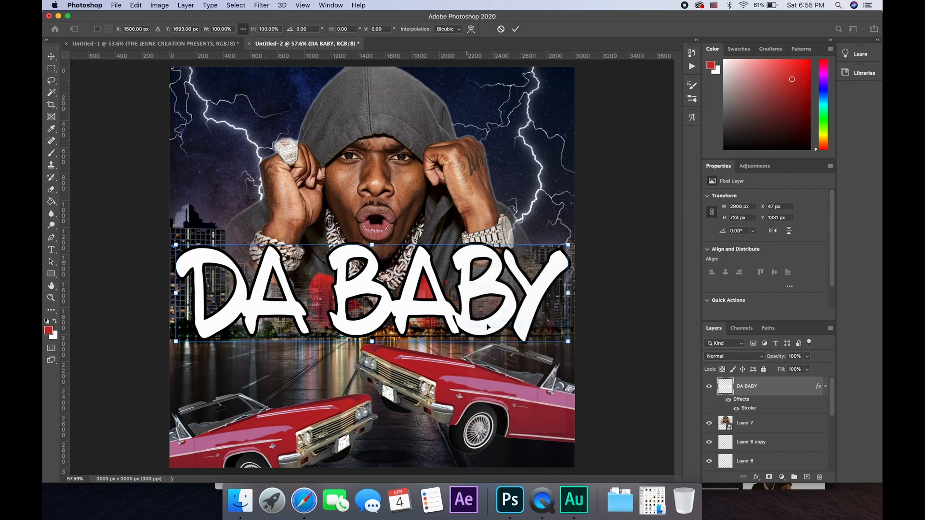
left_click_drag(569, 247, 570, 233)
left_click_drag(568, 342, 585, 363)
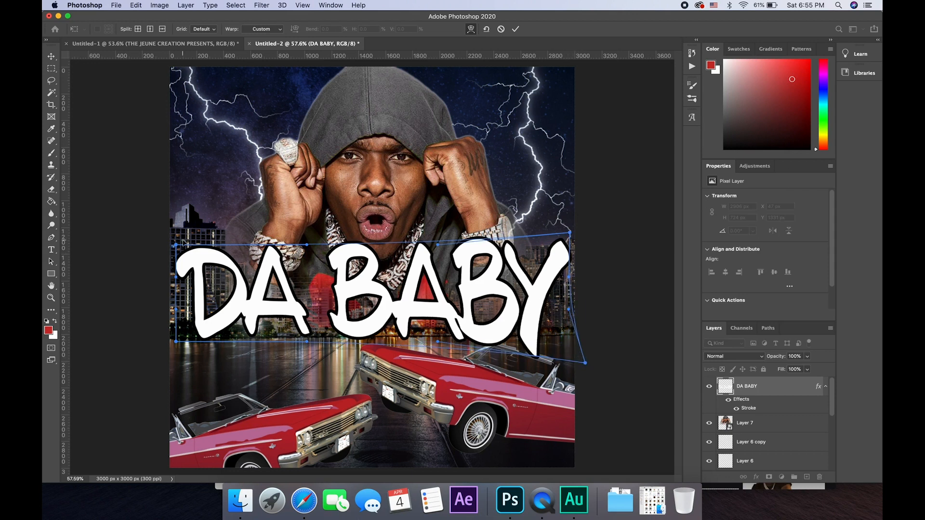
left_click_drag(175, 245, 168, 231)
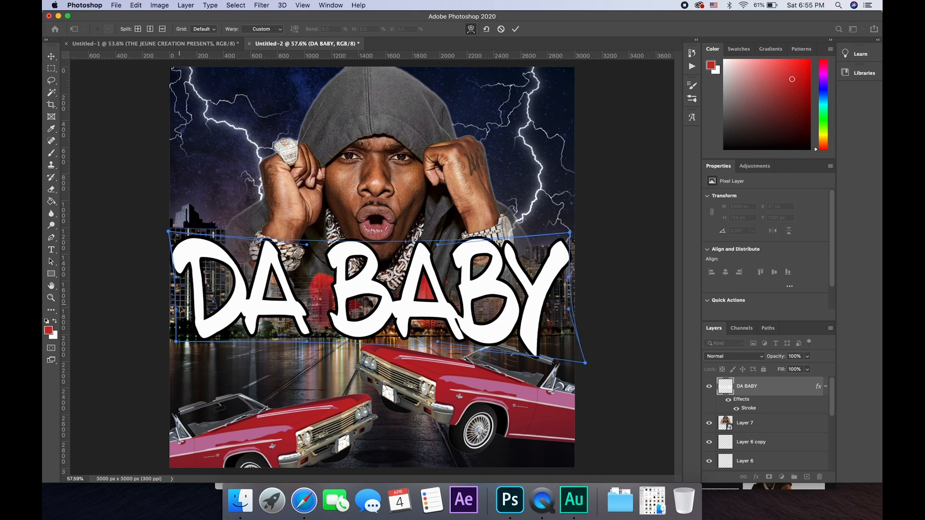
left_click_drag(177, 343, 165, 363)
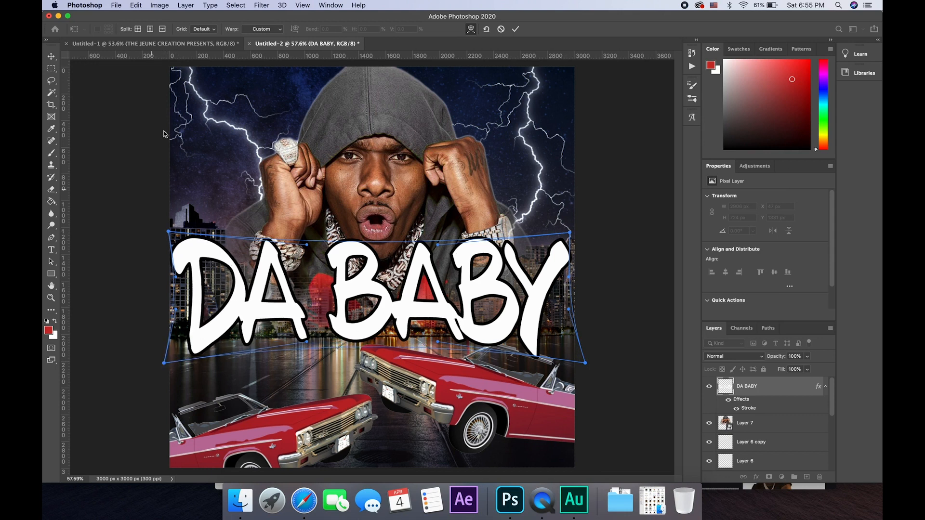
left_click(176, 45)
left_click(288, 44)
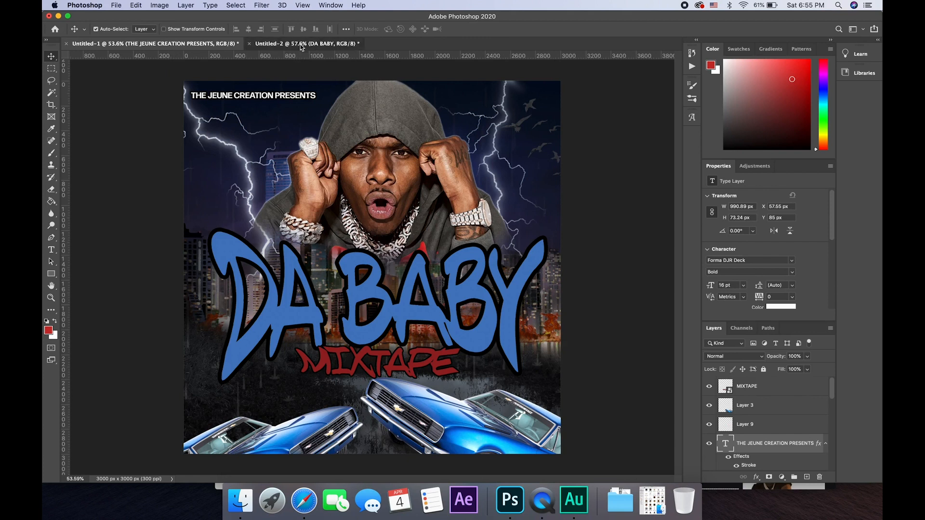
- Warp the DA BABY title by pulling its four corners outward, so the first and last letters stretch taller as in the reference cover
right_click(481, 282)
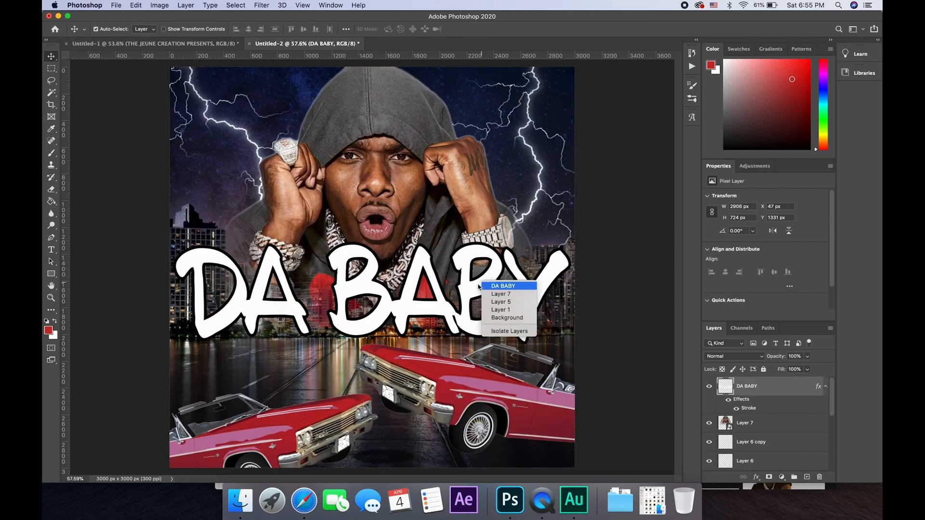
left_click(484, 284)
key("super+t")
right_click(470, 288)
left_click(471, 291)
right_click(480, 289)
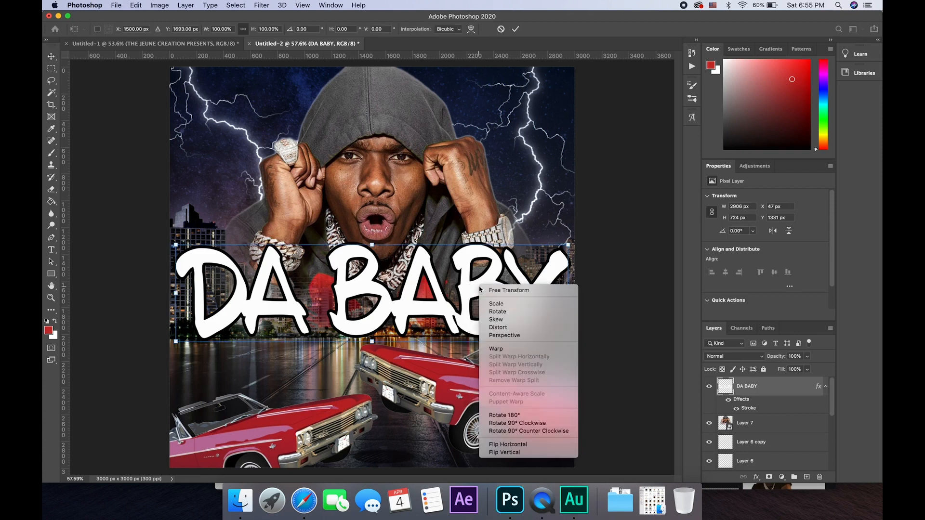
left_click(497, 349)
left_click_drag(569, 245, 576, 224)
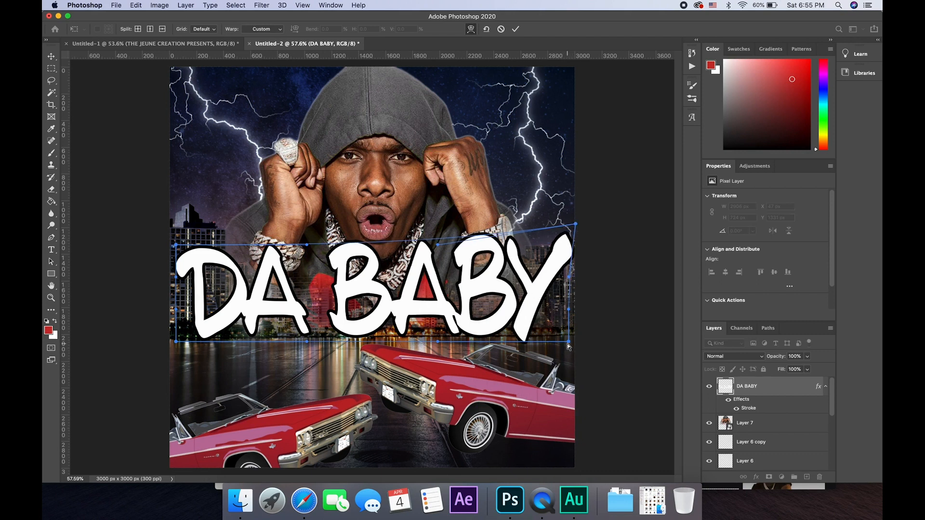
left_click_drag(569, 342, 583, 372)
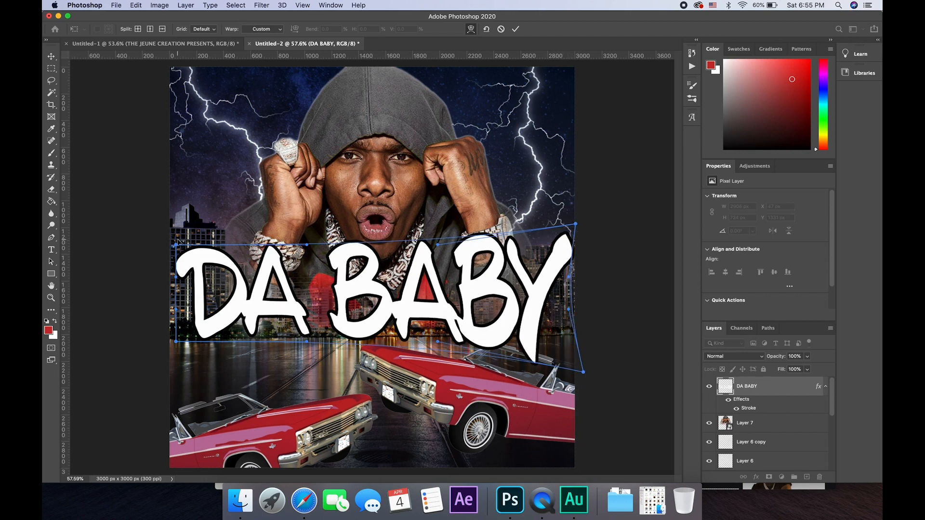
left_click_drag(176, 245, 168, 219)
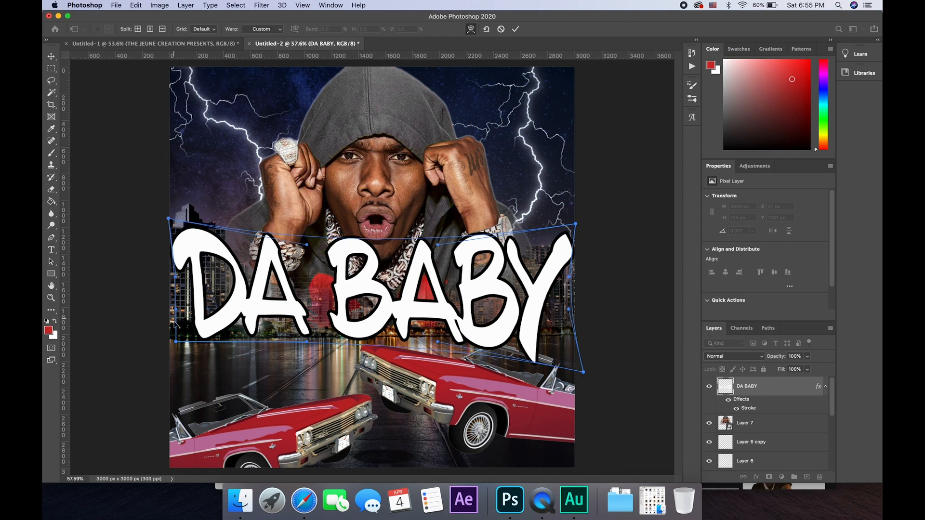
left_click_drag(176, 342, 168, 380)
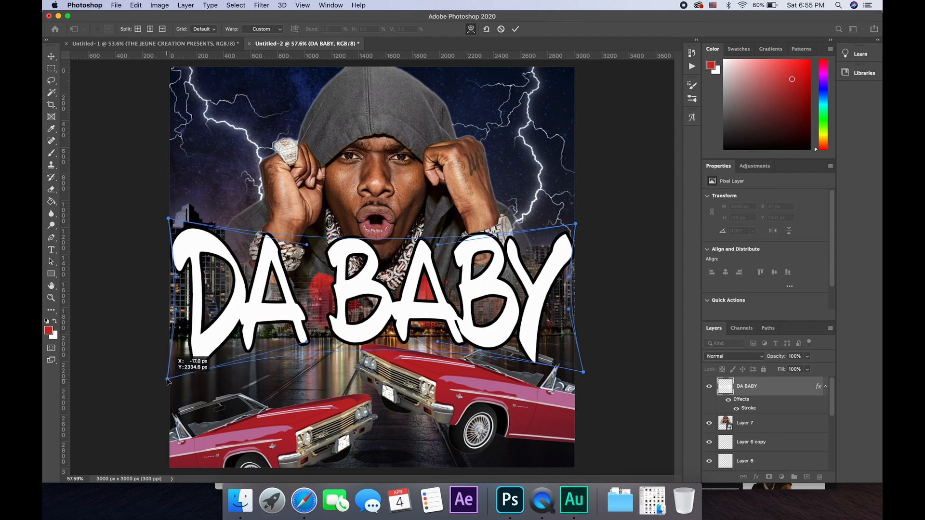
left_click_drag(167, 380, 167, 379)
- Bend both side edges of the title's warp slightly inward and apply the warp
left_click_drag(177, 278, 183, 280)
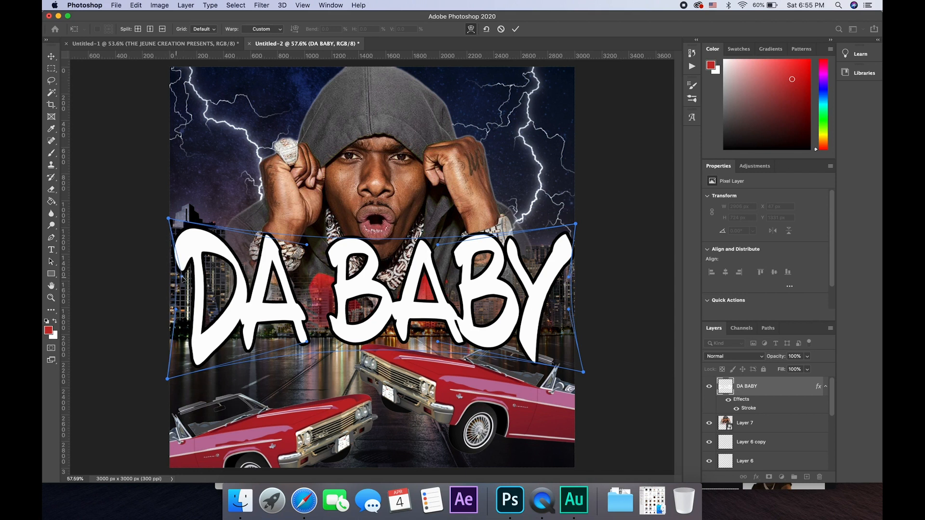
left_click_drag(177, 312, 183, 314)
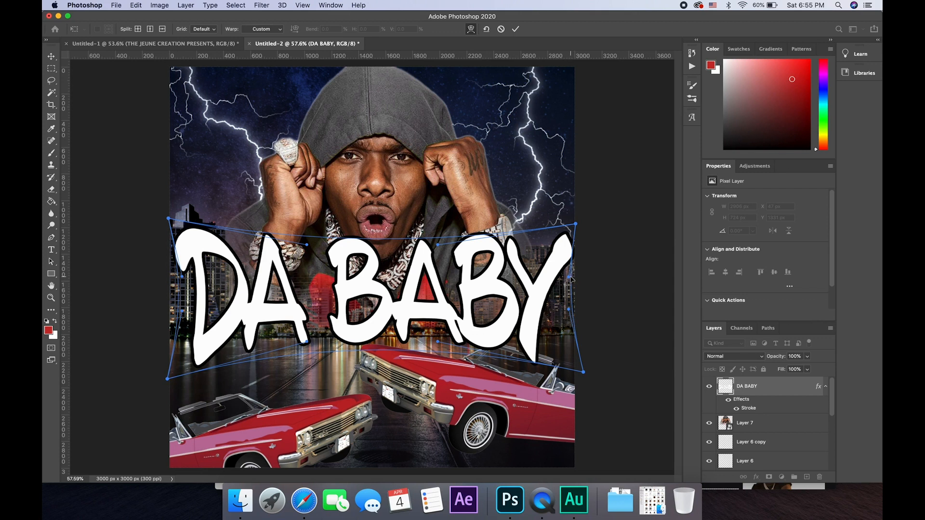
left_click_drag(569, 279, 560, 278)
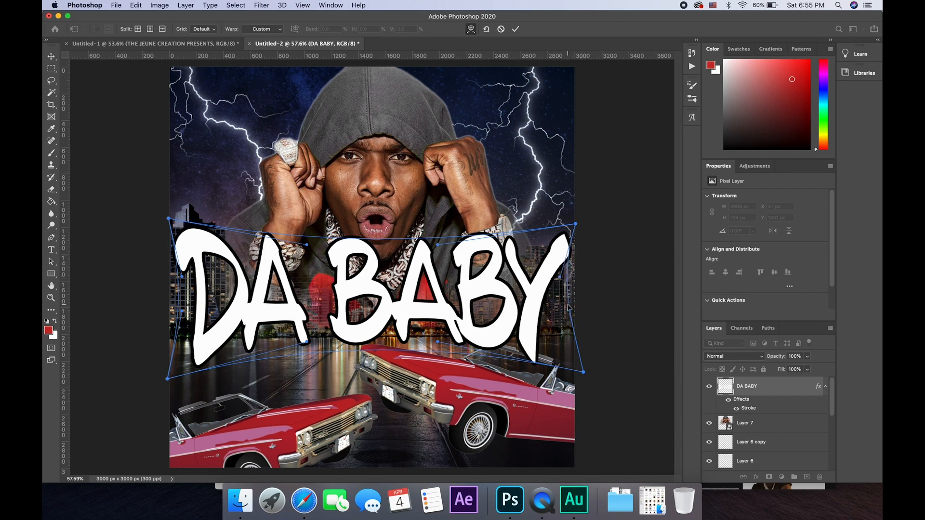
left_click_drag(568, 311, 553, 318)
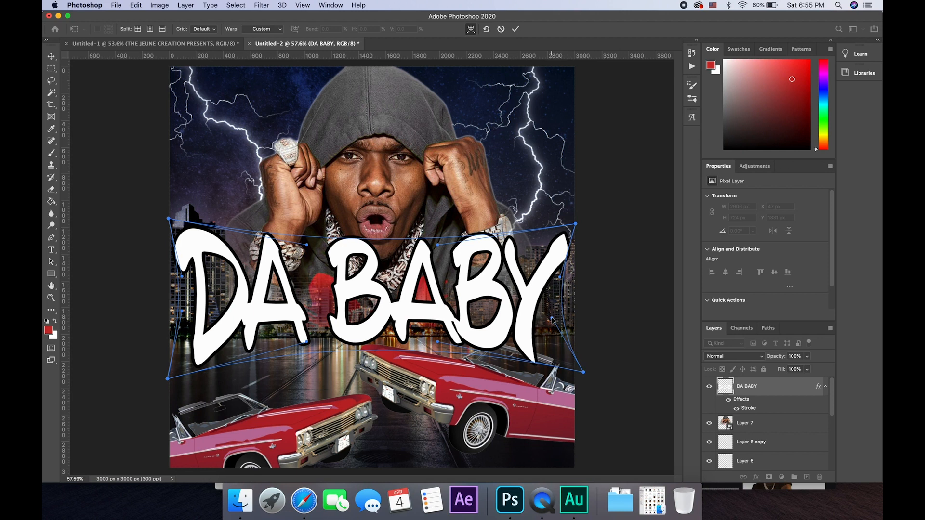
key("Return")
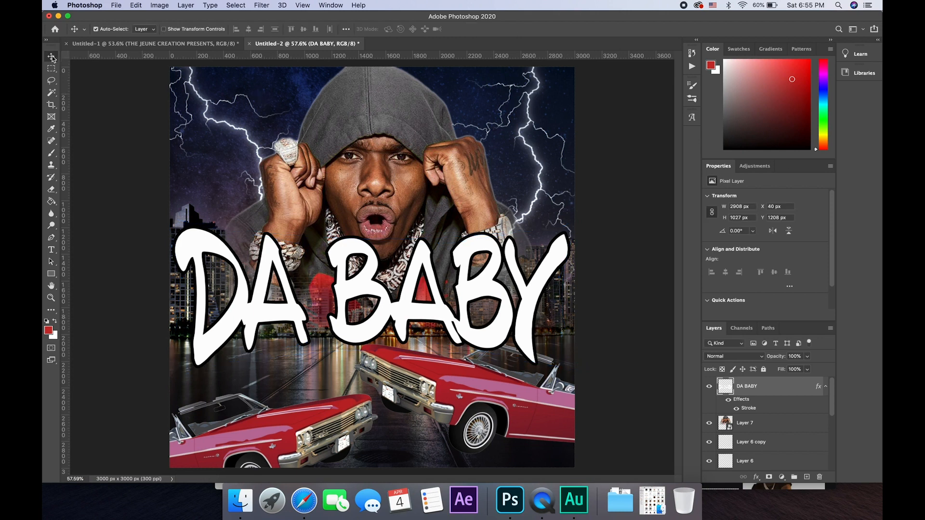
- Shift the DA BABY title horizontally to an X position of 37 px to center it on the cover
mouse_move(339, 287)
left_mouse_down()
mouse_move(354, 286)
mouse_move(346, 285)
left_mouse_up()
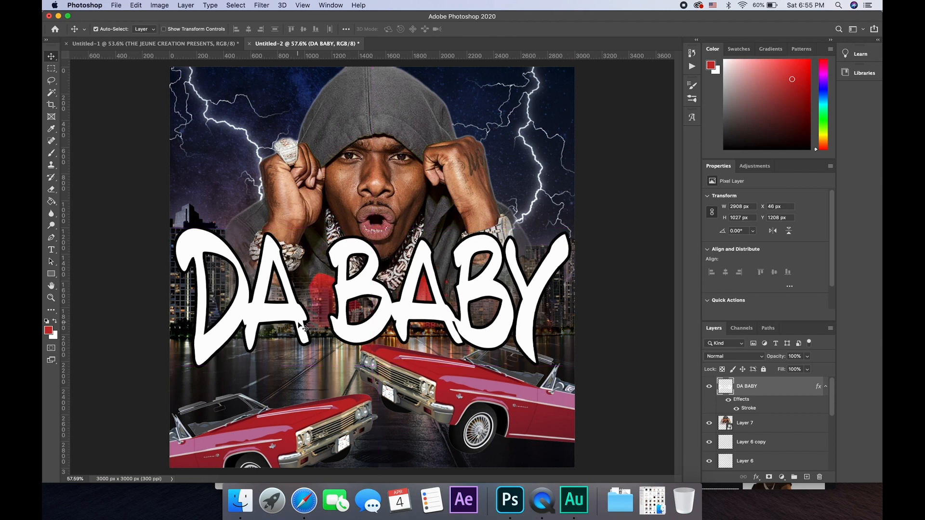
key("Left")
key("Left")
key("Left")
key("Left")
key("Left")
key("Left")
key("Left")
key("Left")
key("Left")
key("Left")
key("Left")
key("Left")
key("Left")
key("Left")
key("Left")
key("Left")
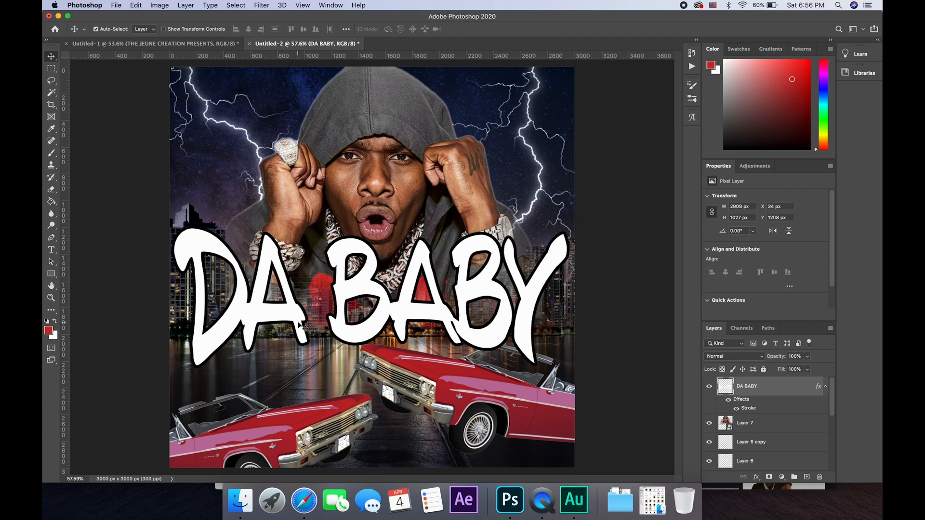
key("Right")
key("Right")
key("Right")
key("Left")
key("Left")
key("Left")
key("Left")
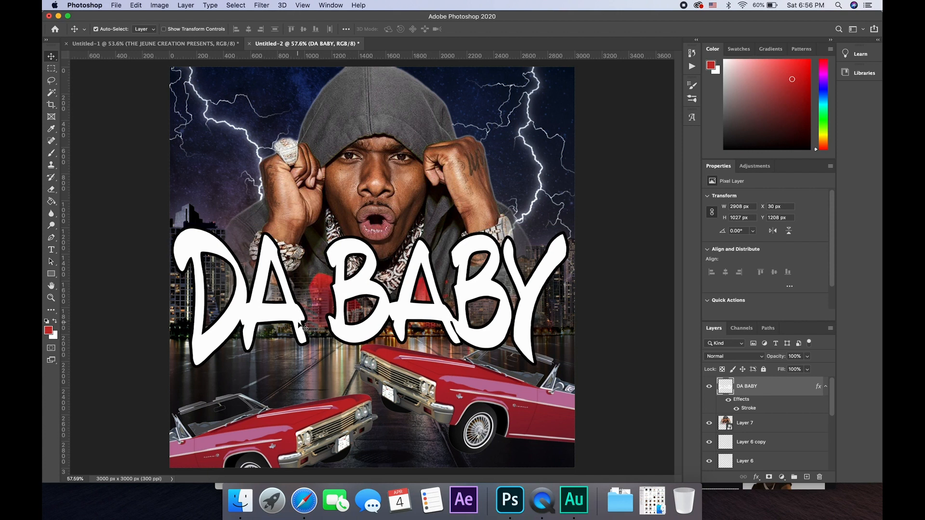
key("Right")
key("Right")
key("Right")
key("Right")
key("Right")
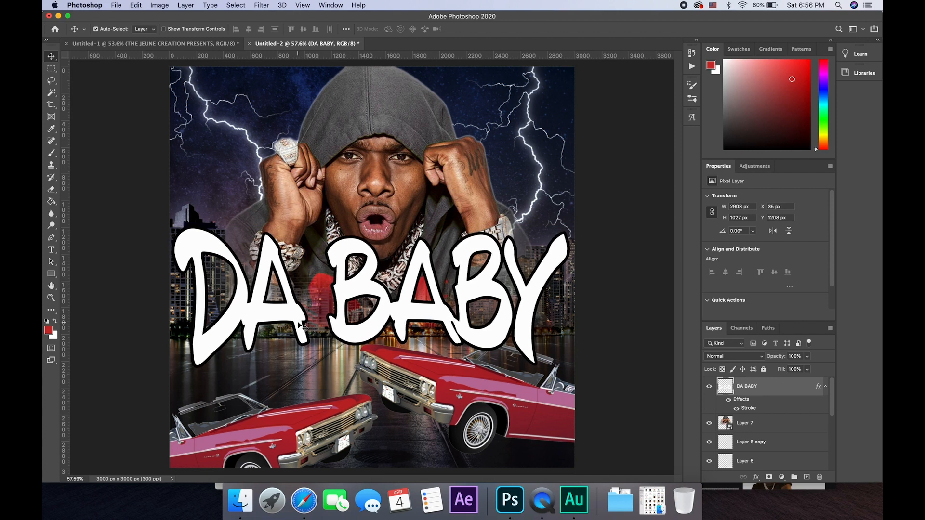
key("Right")
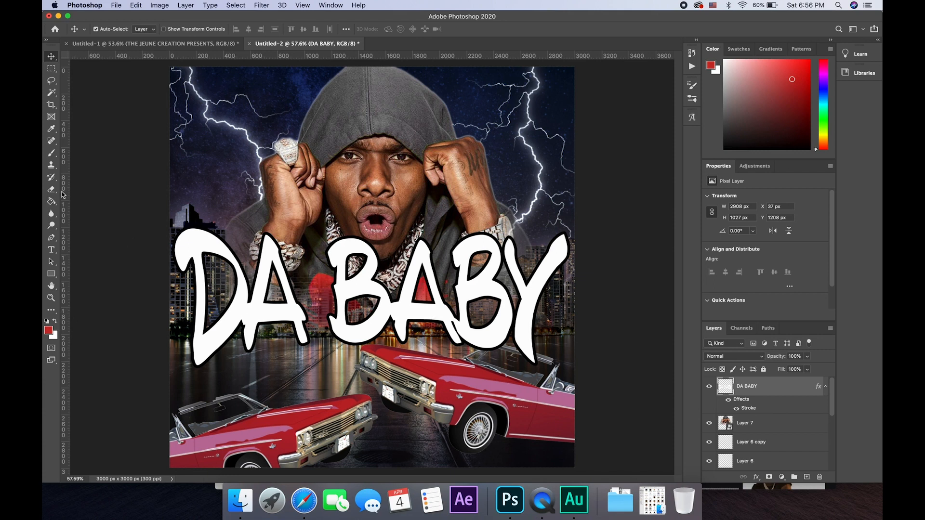
- Sample the dark blue of the night sky and fill all letters of the DA BABY title with it
left_click(51, 129)
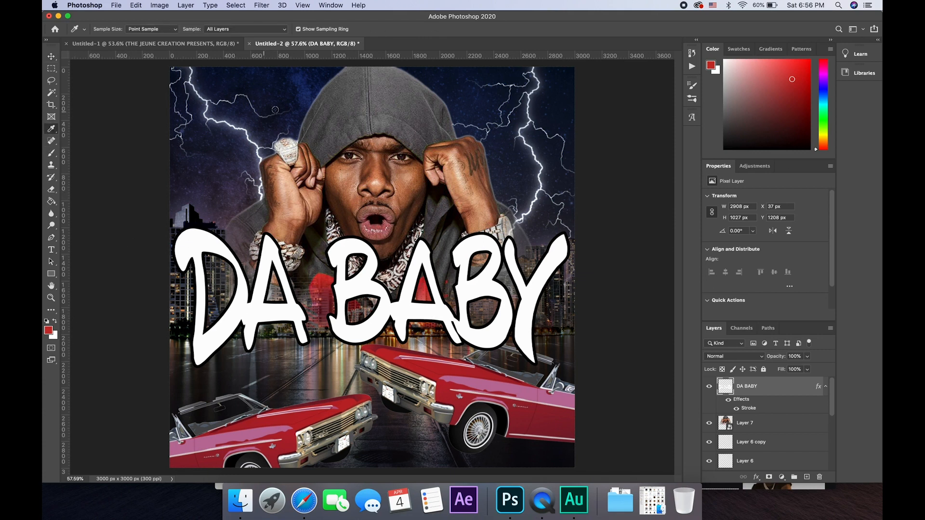
left_click(304, 99)
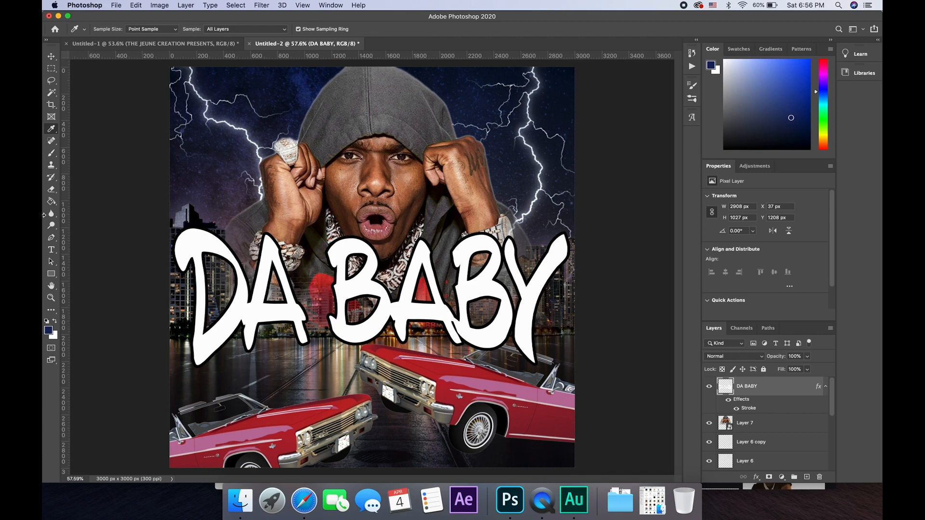
left_click(51, 201)
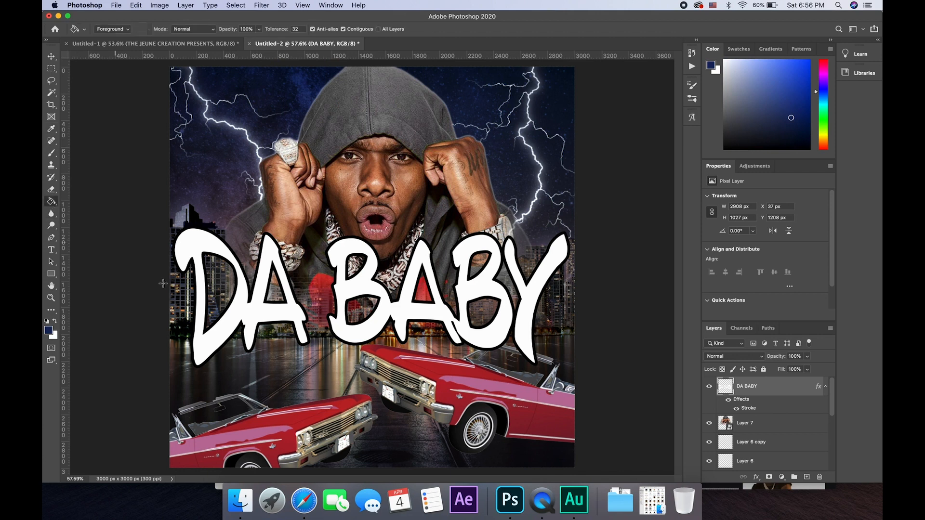
left_click(194, 243)
left_click(353, 294)
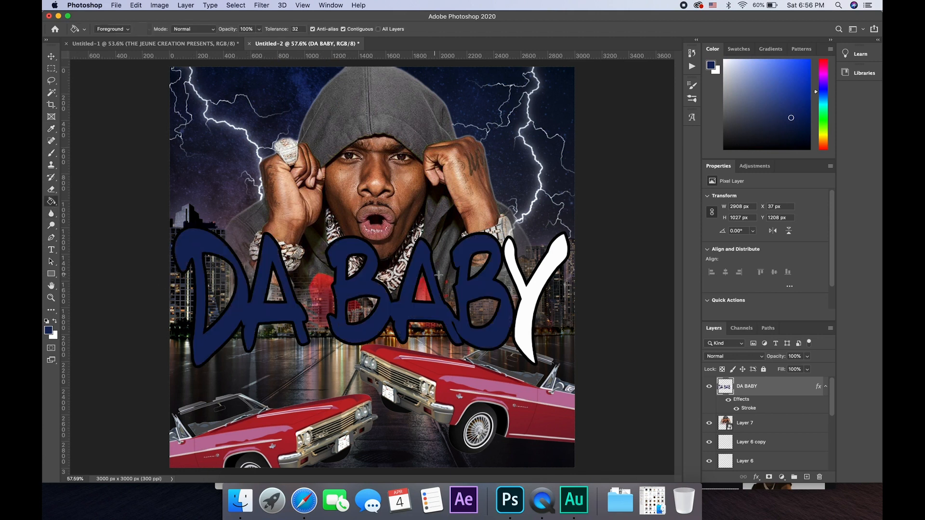
left_click(527, 293)
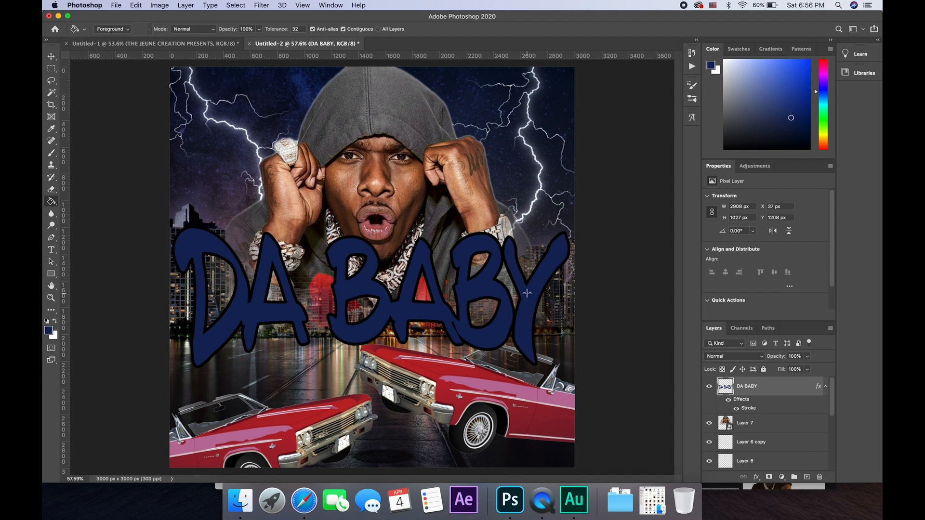
- Convert Layer 4, the red car on the right of the cover, to a smart object
left_click(50, 58)
scroll(756, 424, "down", 5)
scroll(756, 427, "down", 1)
left_click(781, 389)
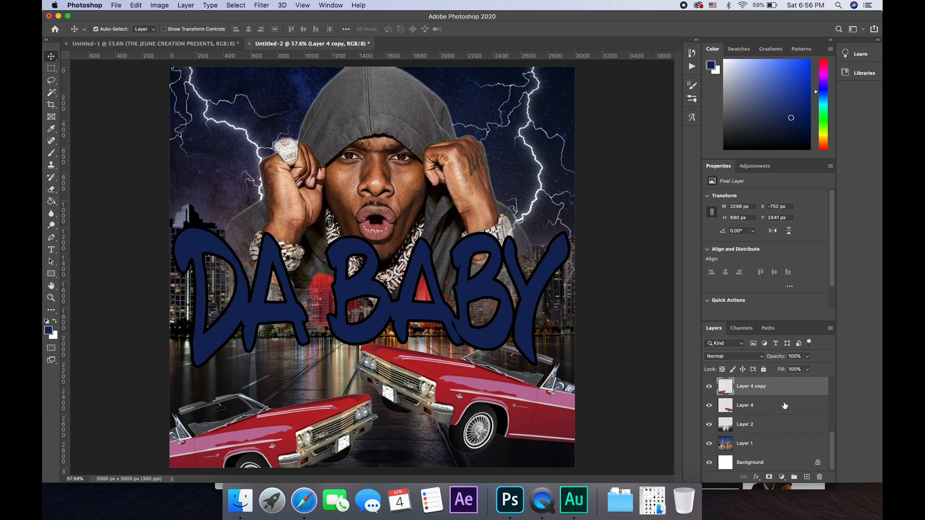
left_click(785, 406)
right_click(785, 406)
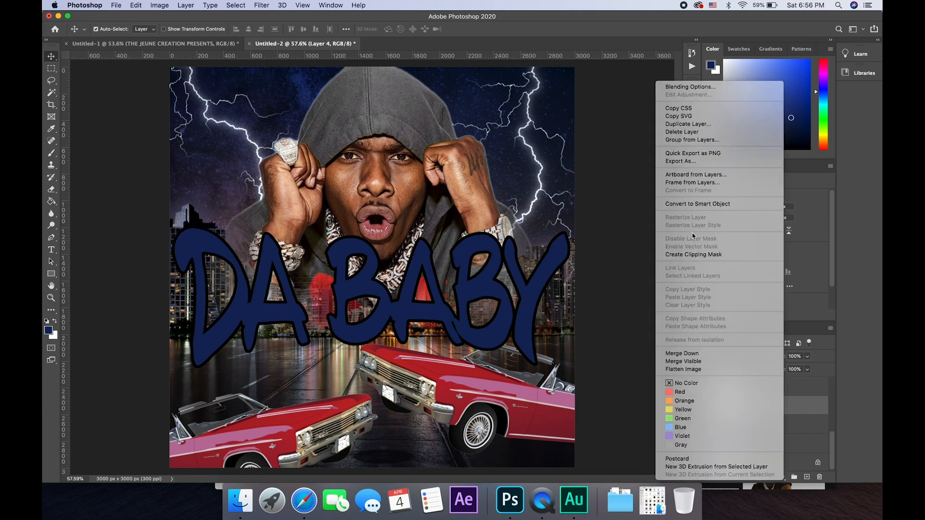
left_click(691, 204)
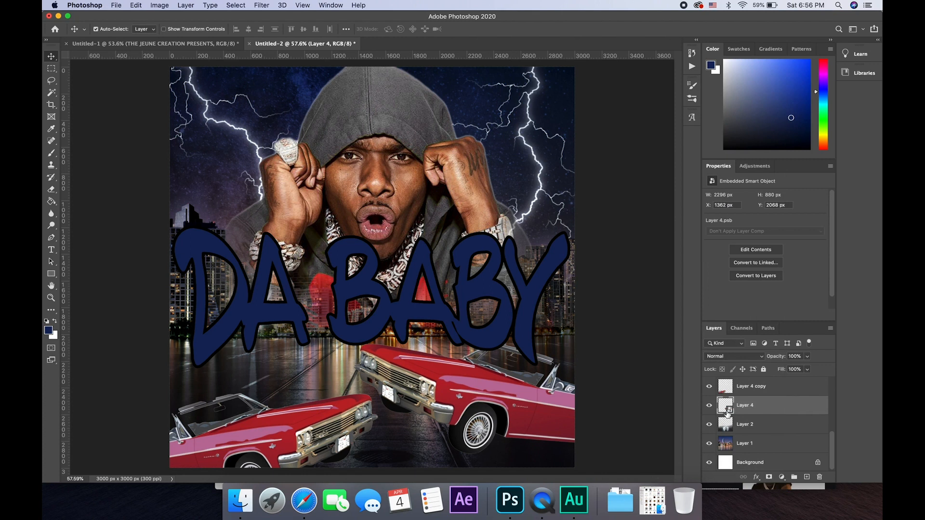
- Open the contents of the Layer 4 car smart object and start a Hue/Saturation adjustment on it
double_click(726, 406)
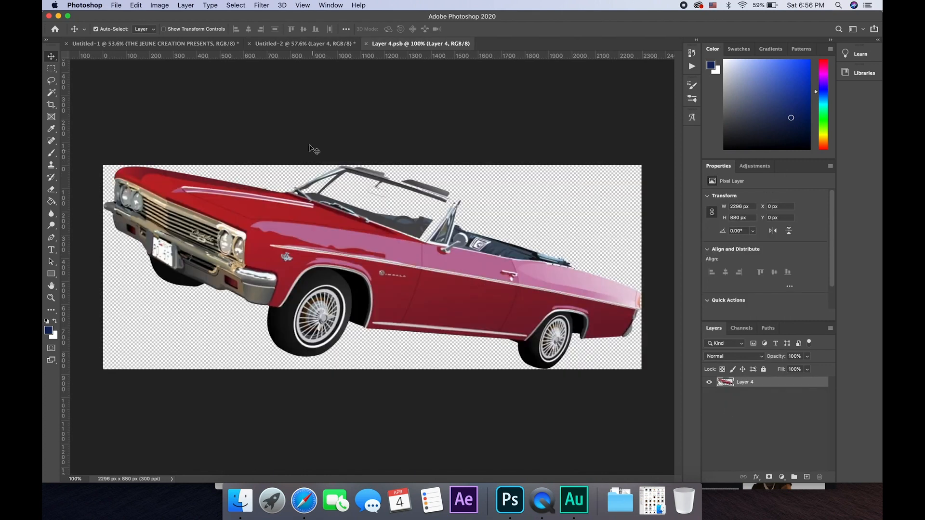
left_click(189, 6)
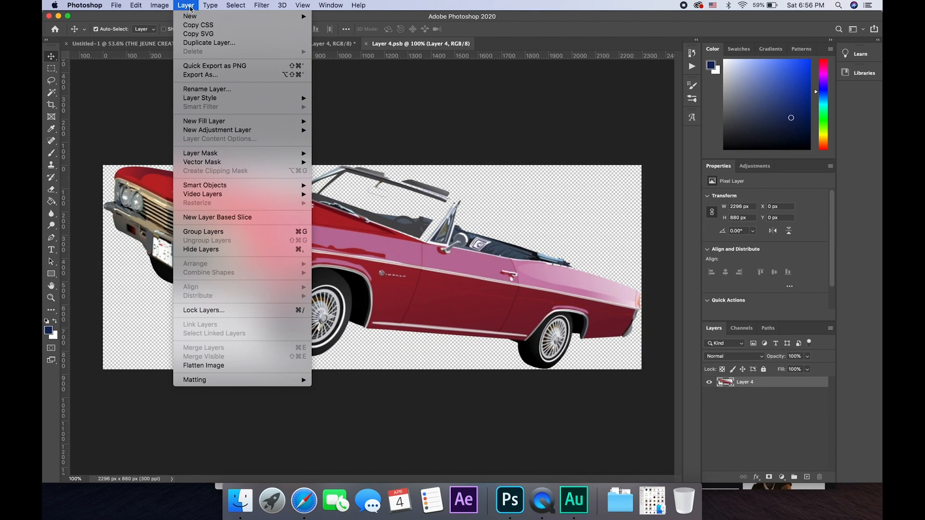
mouse_move(164, 6)
mouse_move(169, 30)
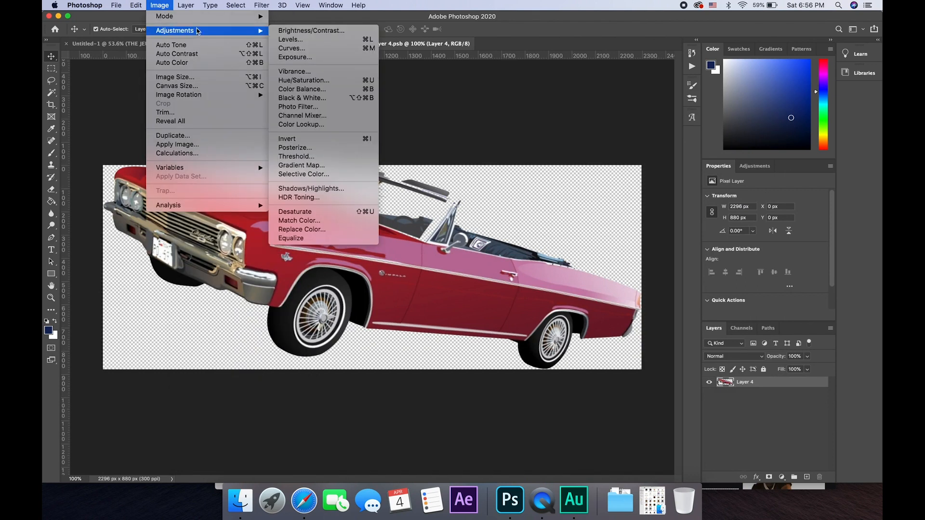
left_click(296, 80)
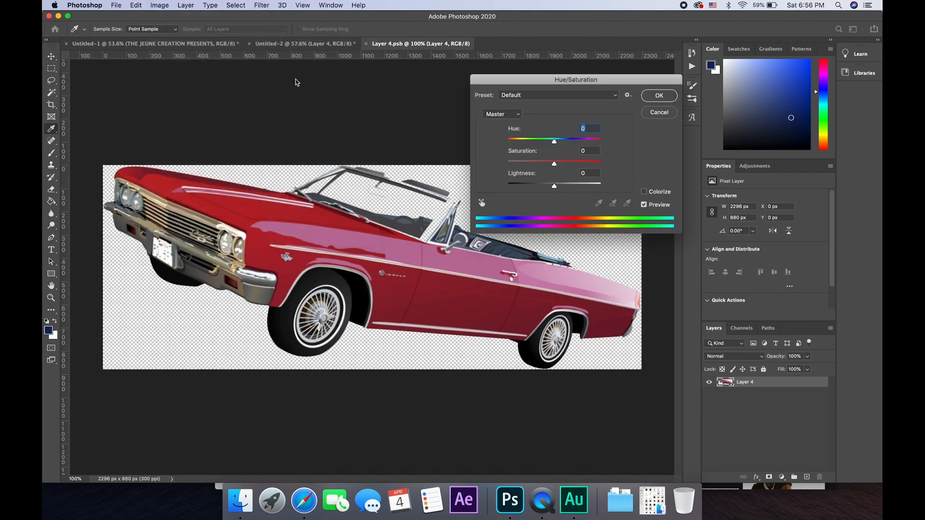
- Target the car's red paint in the Hue/Saturation adjustment and try hue +40 with saturation -83
left_click(482, 203)
left_click(346, 218)
left_click(556, 142)
mouse_move(556, 143)
left_mouse_down()
mouse_move(577, 144)
mouse_move(548, 148)
left_mouse_up()
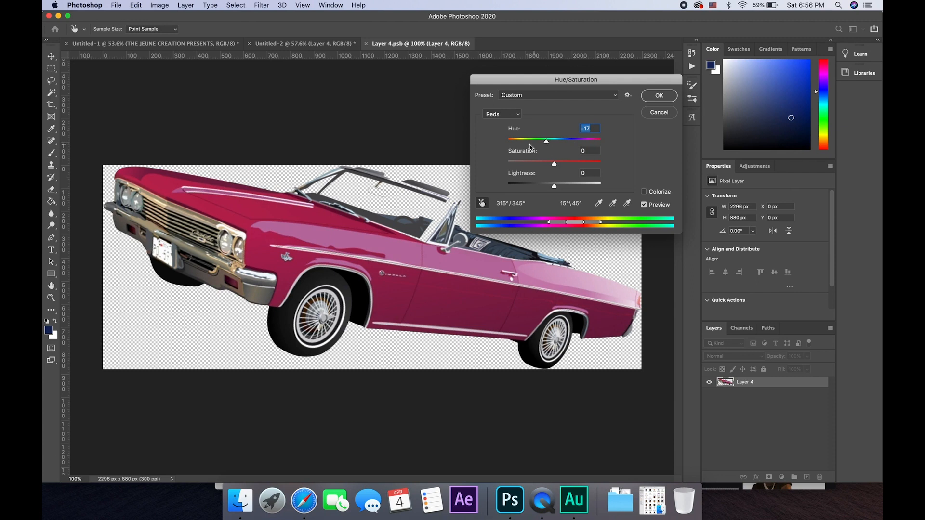
left_click(573, 140)
left_click(558, 164)
left_click_drag(562, 165, 515, 167)
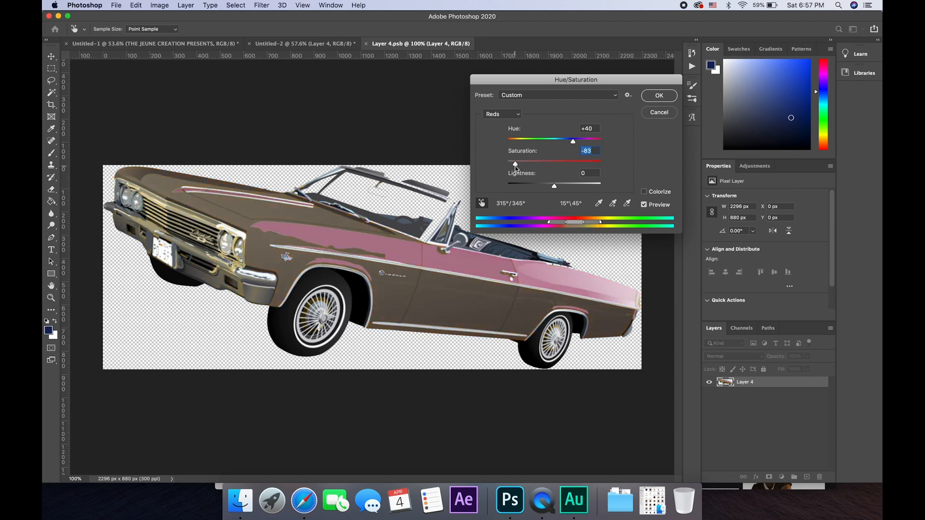
- Try hue +11 and saturation -55 while shifting the affected color range from reds toward blues
mouse_move(572, 141)
left_mouse_down()
mouse_move(555, 140)
mouse_move(584, 141)
left_mouse_up()
left_click(561, 141)
left_click(528, 164)
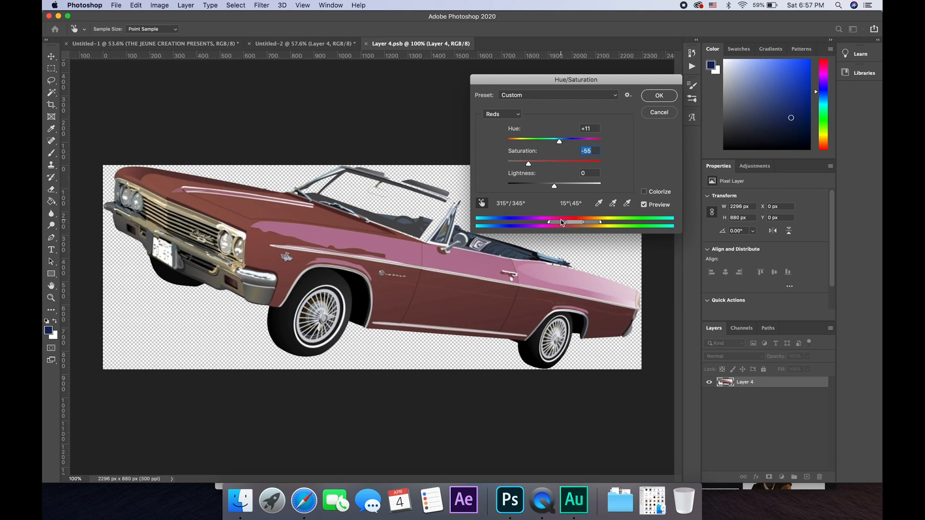
left_click_drag(558, 223, 494, 223)
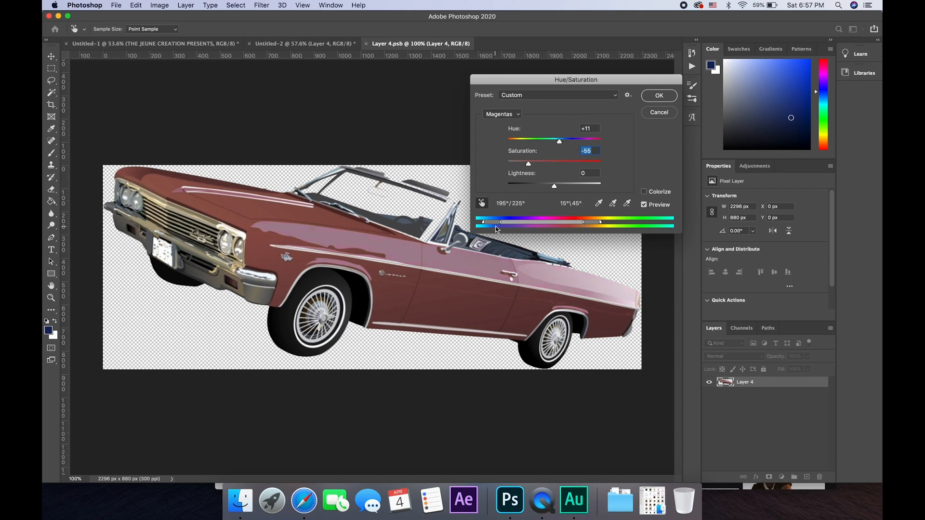
left_click_drag(573, 223, 525, 223)
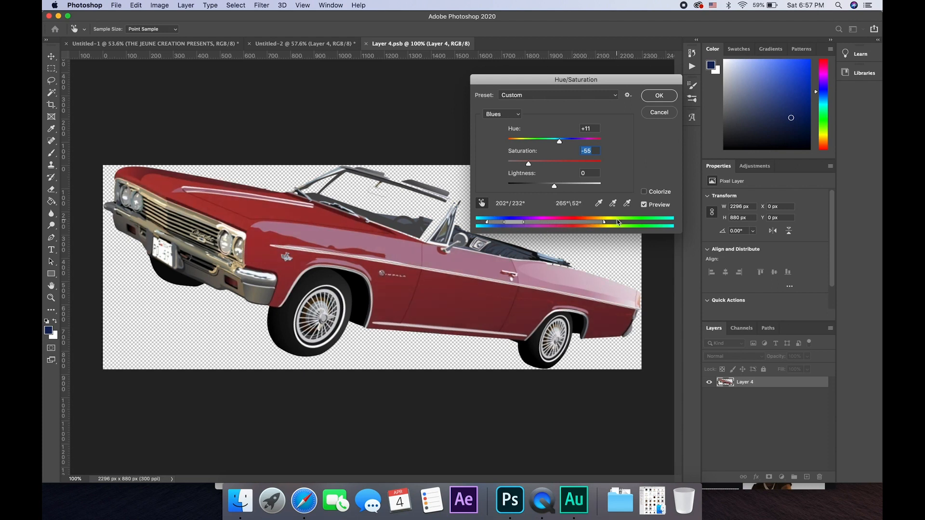
left_click_drag(605, 224, 541, 229)
- Colorize the car blue starting from the Cyanotype preset, with hue 229, saturation 80 and lightness -3, and apply the adjustment
left_click(554, 97)
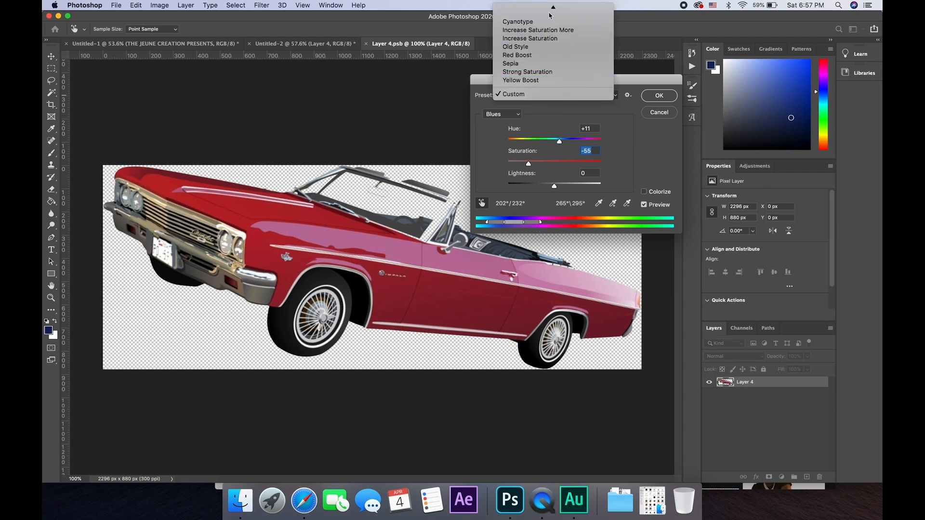
left_click(550, 25)
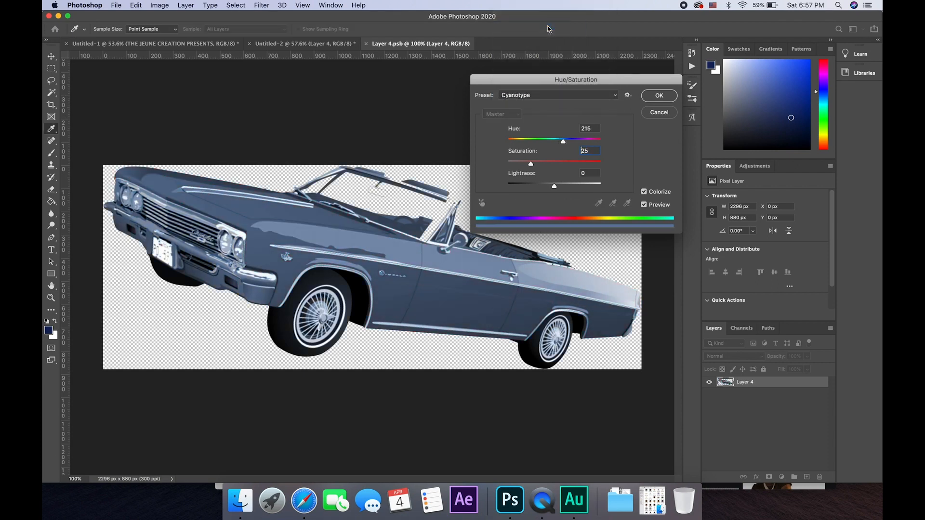
left_click_drag(562, 141, 538, 166)
left_click(532, 165)
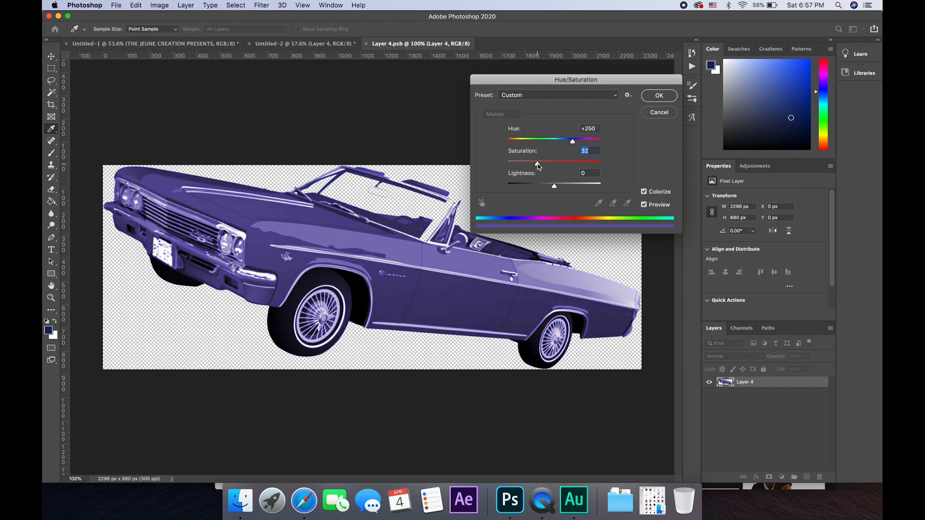
left_click(546, 96)
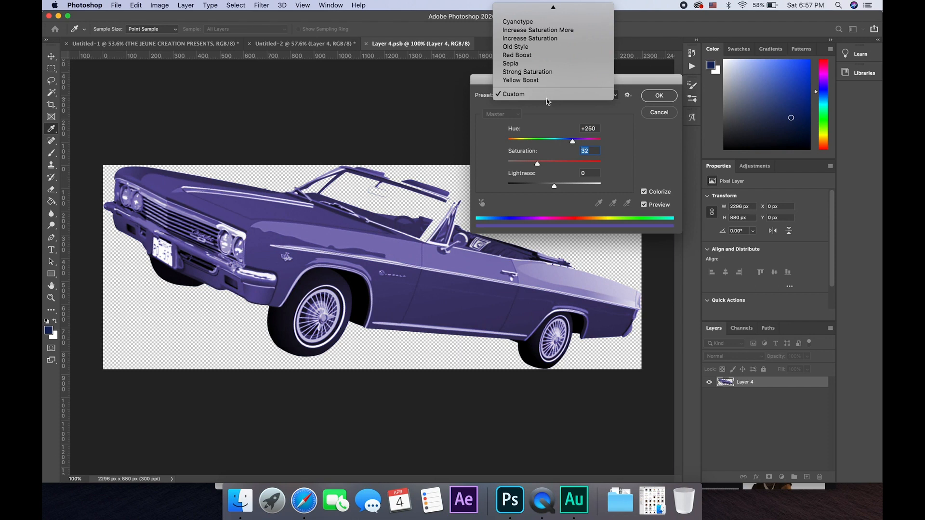
left_click(547, 105)
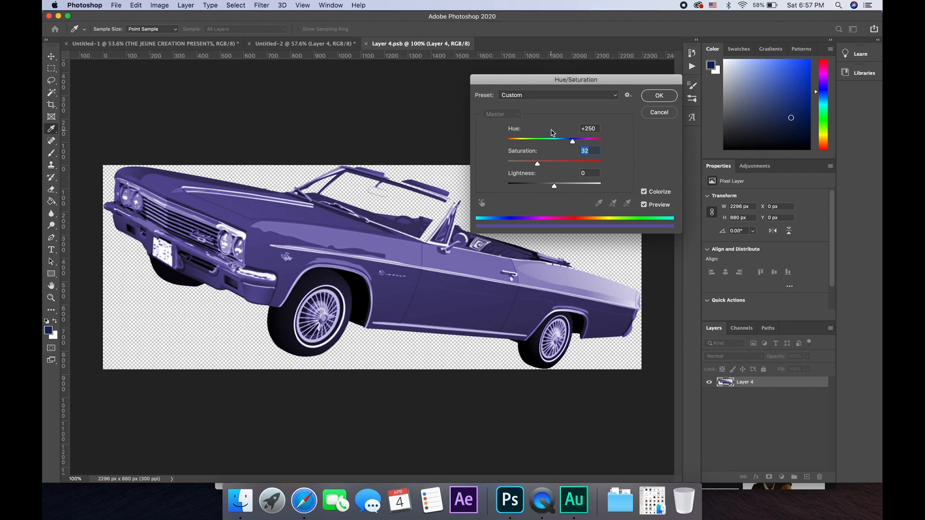
mouse_move(574, 142)
left_mouse_down()
mouse_move(583, 143)
mouse_move(570, 143)
left_mouse_up()
left_click_drag(568, 141, 553, 190)
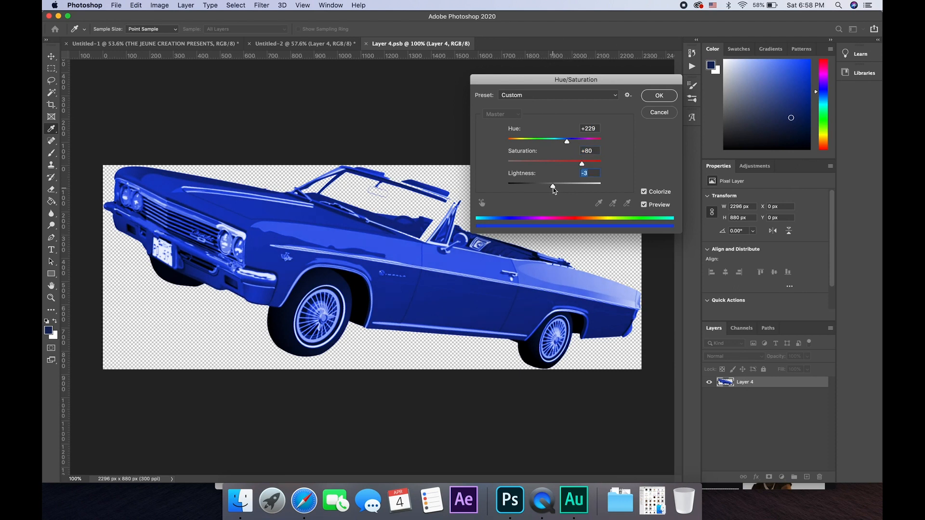
left_click(659, 96)
- Save the recolored Layer 4.psb so the Untitled-2 cover updates, and close the smart object's document
left_click(349, 44)
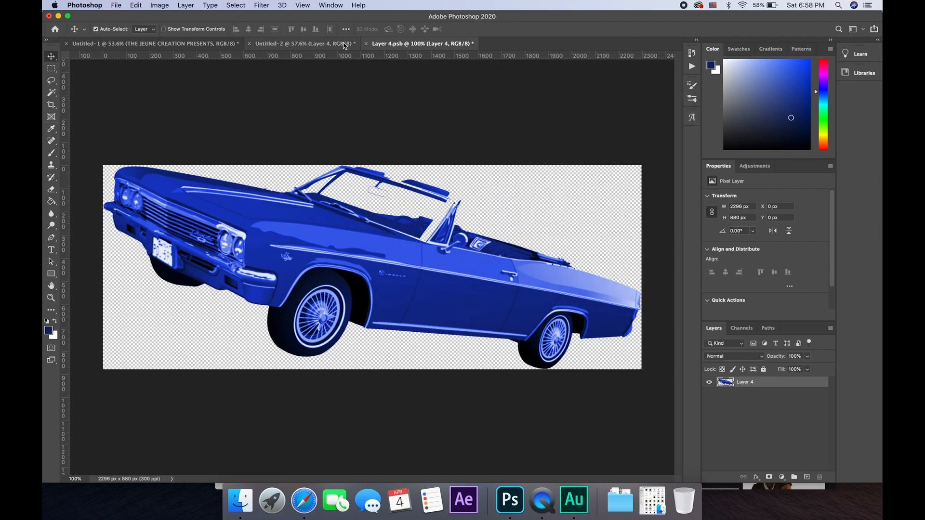
left_click(399, 44)
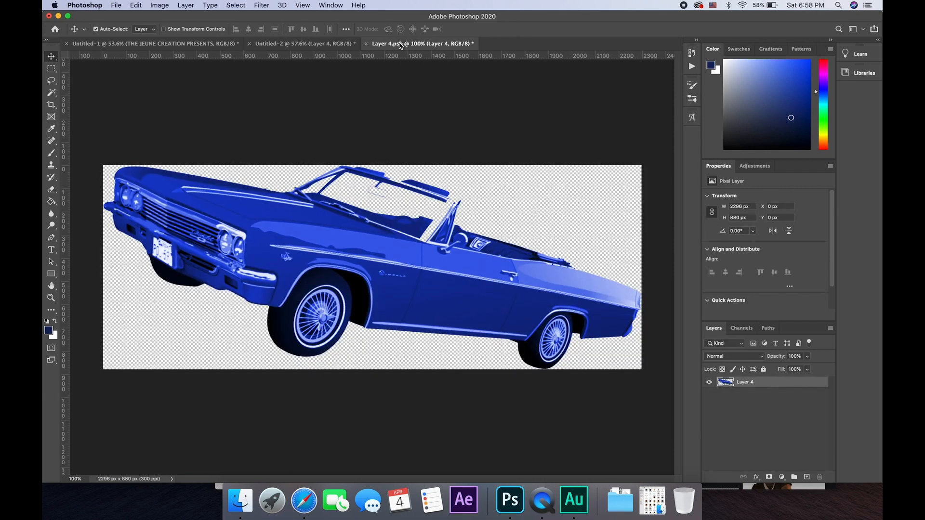
left_click(329, 44)
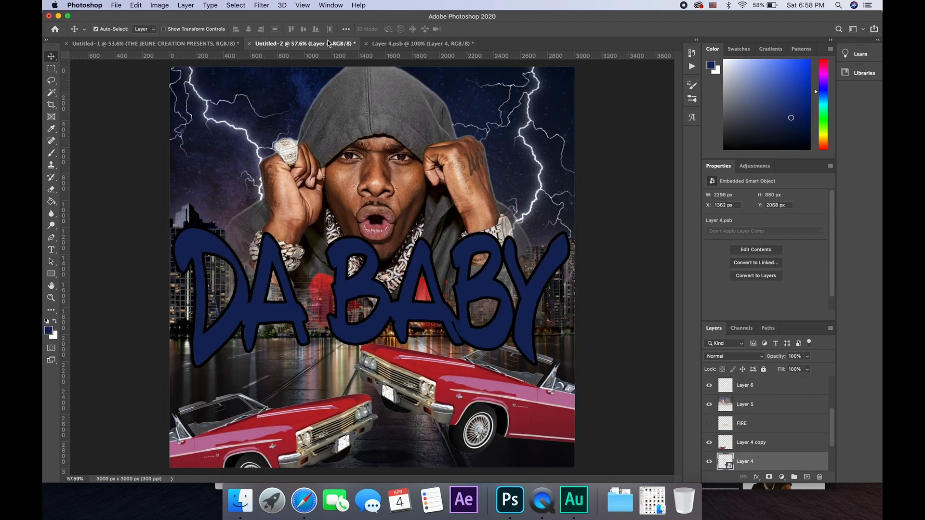
left_click(420, 43)
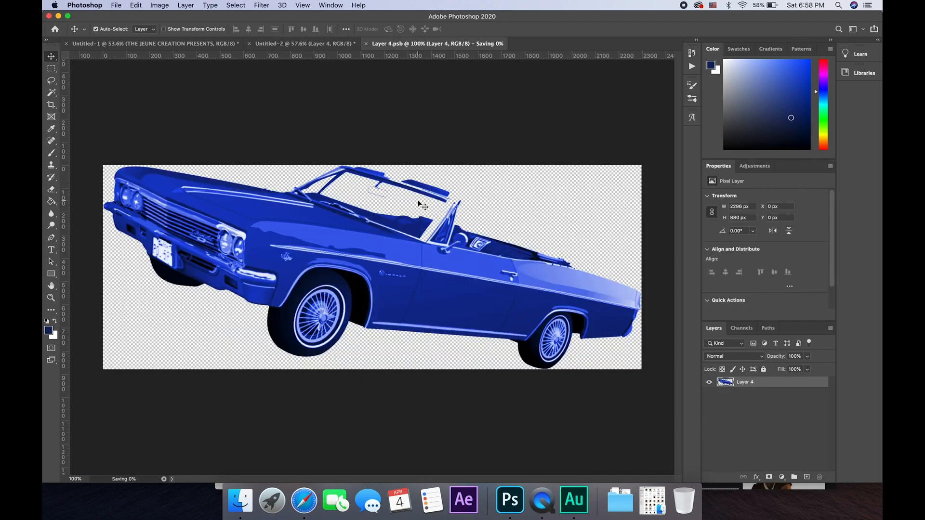
left_click(318, 44)
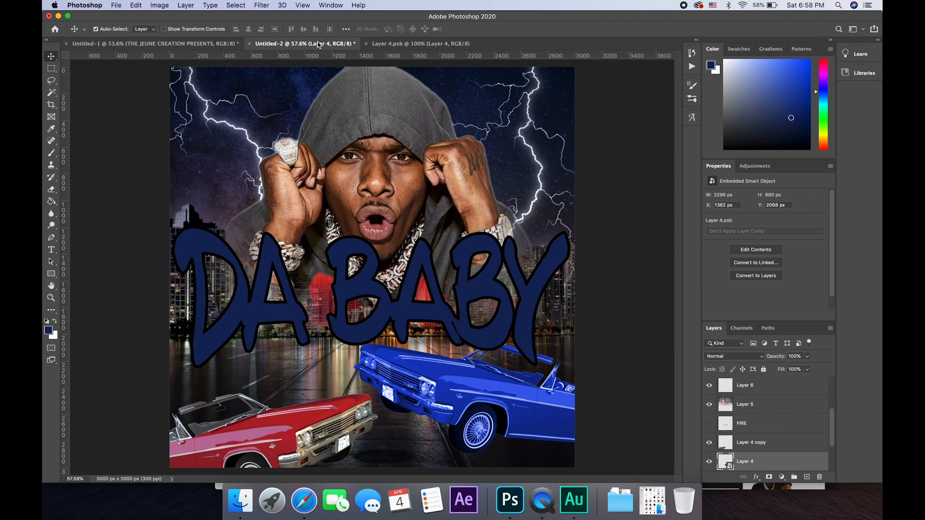
left_click(426, 44)
left_click(367, 44)
- Delete the red car copy and replace it with a duplicate of the blue car in the cover's lower left
left_click(267, 448)
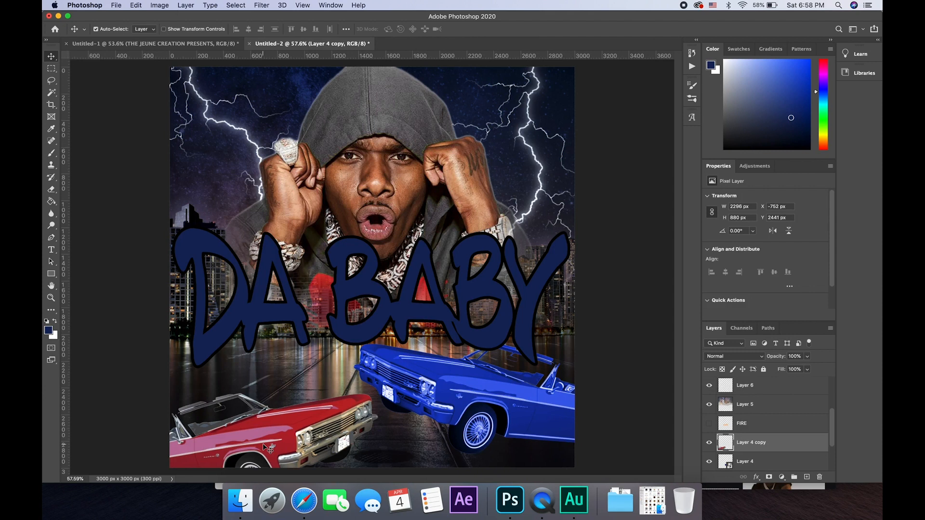
key("BackSpace")
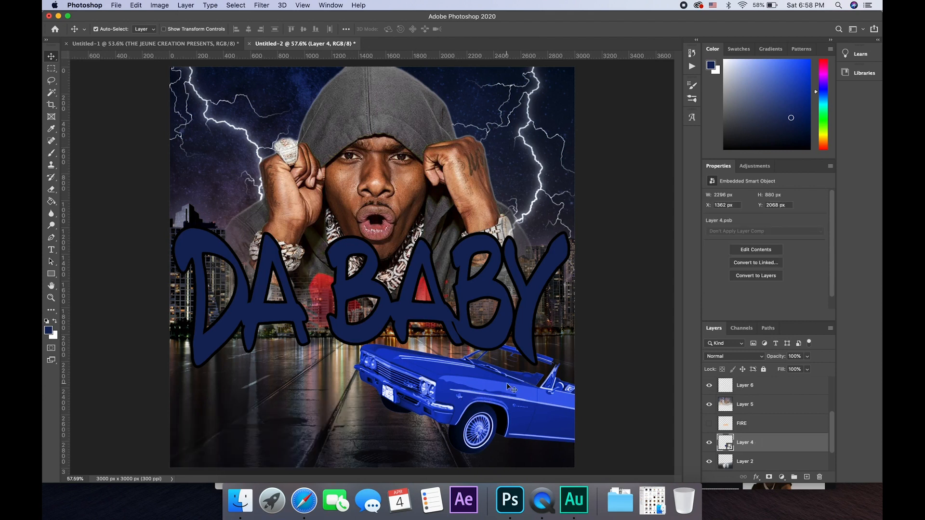
key("super+j")
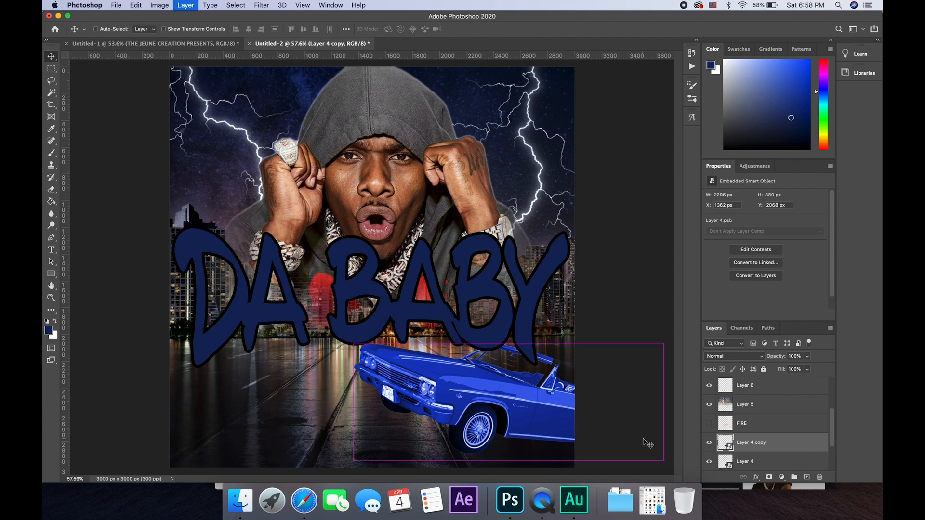
key("super+t")
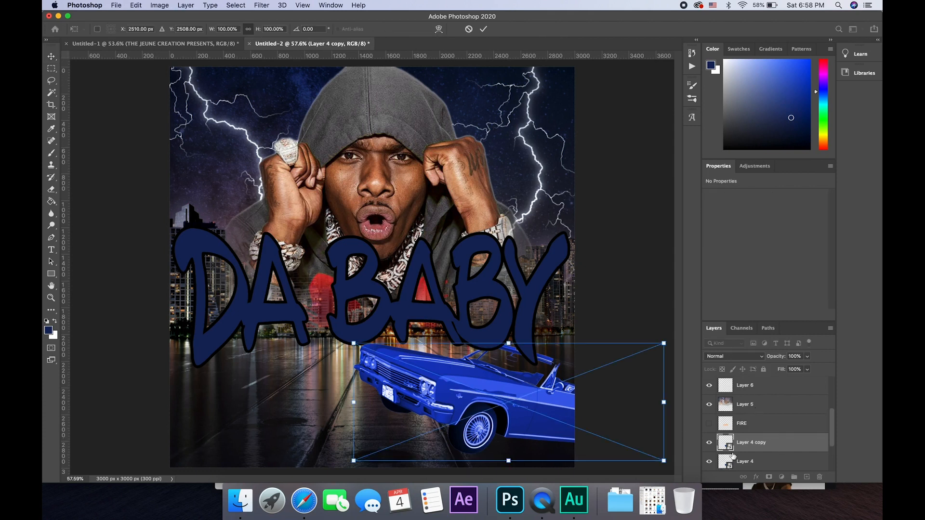
left_click_drag(520, 396, 253, 412)
key("Return")
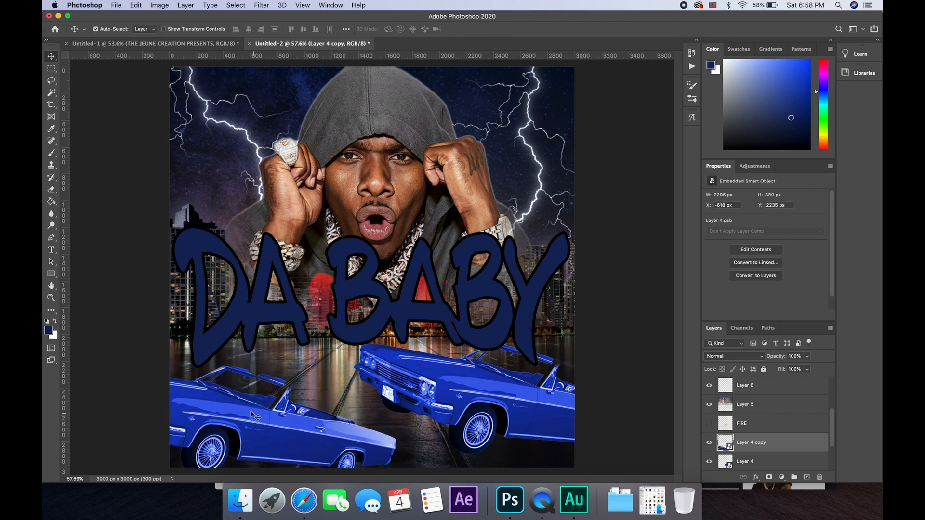
- Find the Flip Horizontal transform through a help search for FLIP and apply it to the duplicated blue car
left_click(357, 6)
left_click(355, 7)
left_click(358, 6)
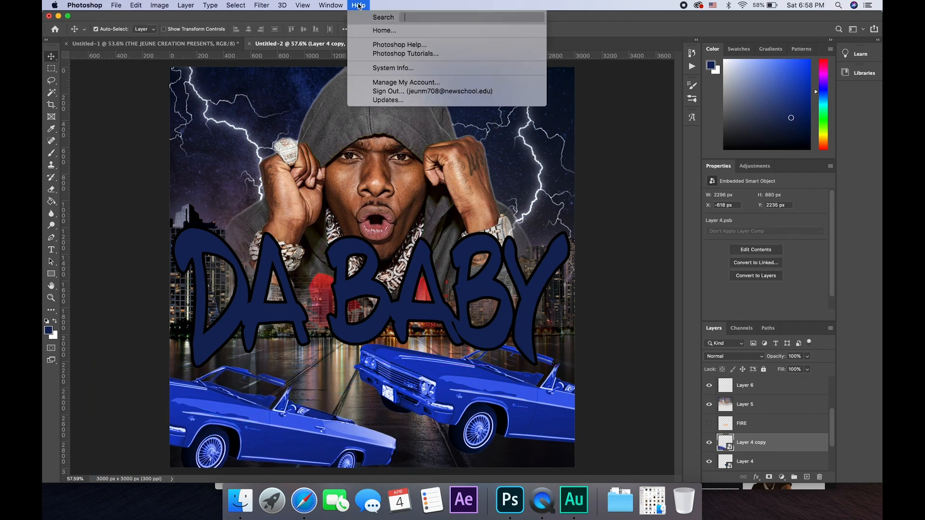
type("FLIP")
left_click(415, 6)
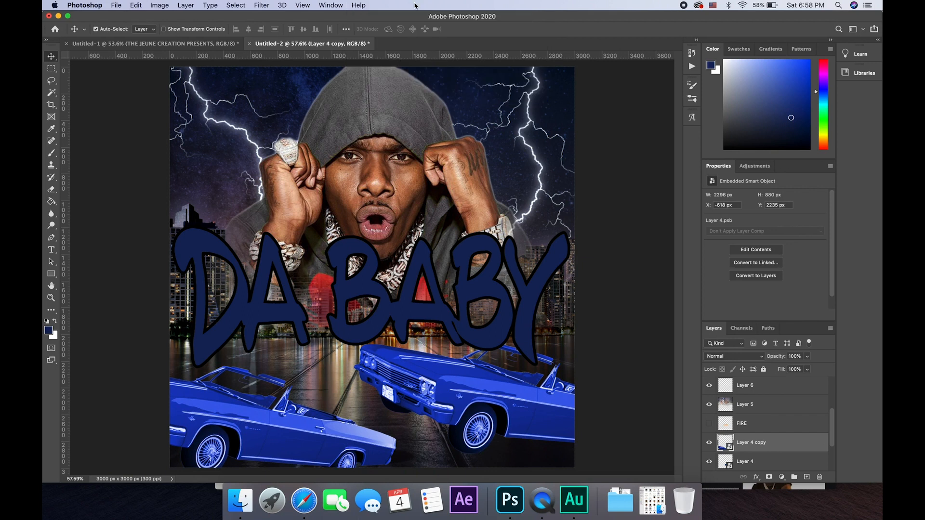
left_click(360, 6)
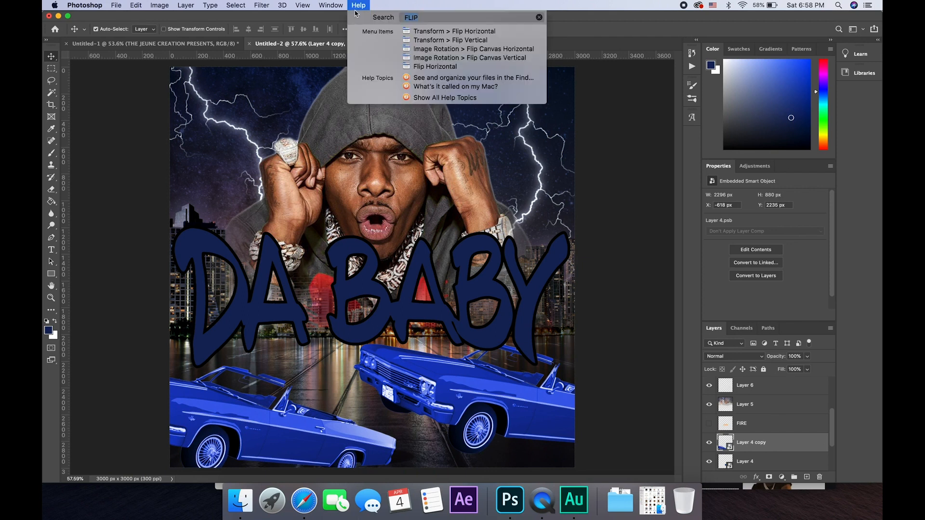
left_click(418, 32)
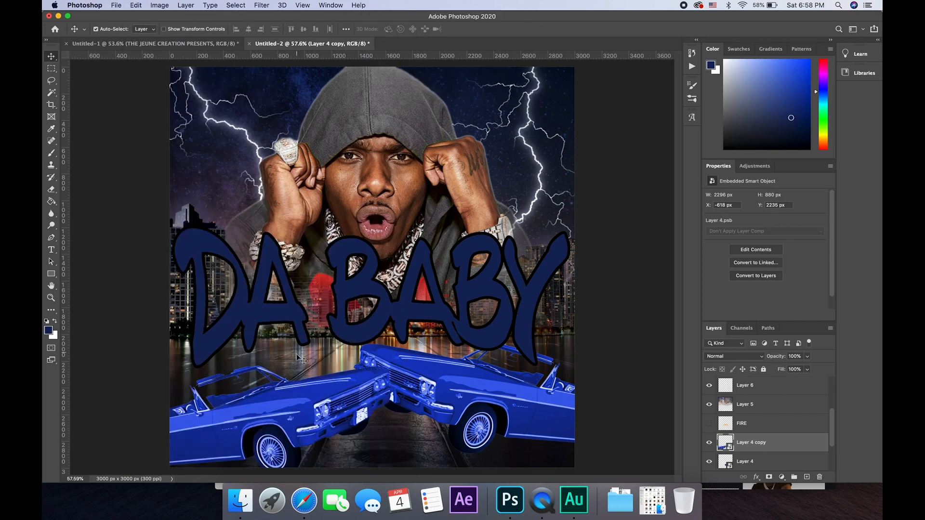
- Move the left car to X -700, Y 2508 px and the right car to Y 2140 px, and compare with the Untitled-1 cover
left_click_drag(283, 415, 271, 440)
left_click(449, 406)
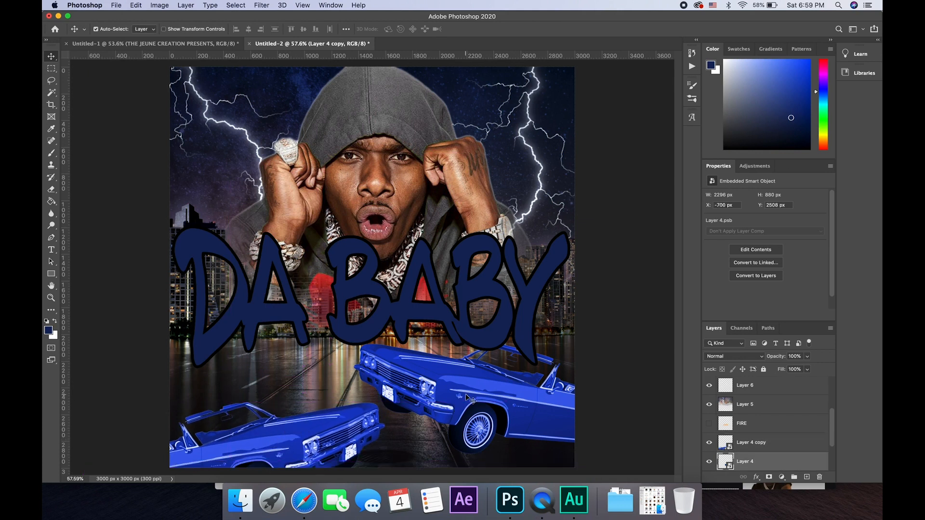
left_click_drag(497, 389, 498, 399)
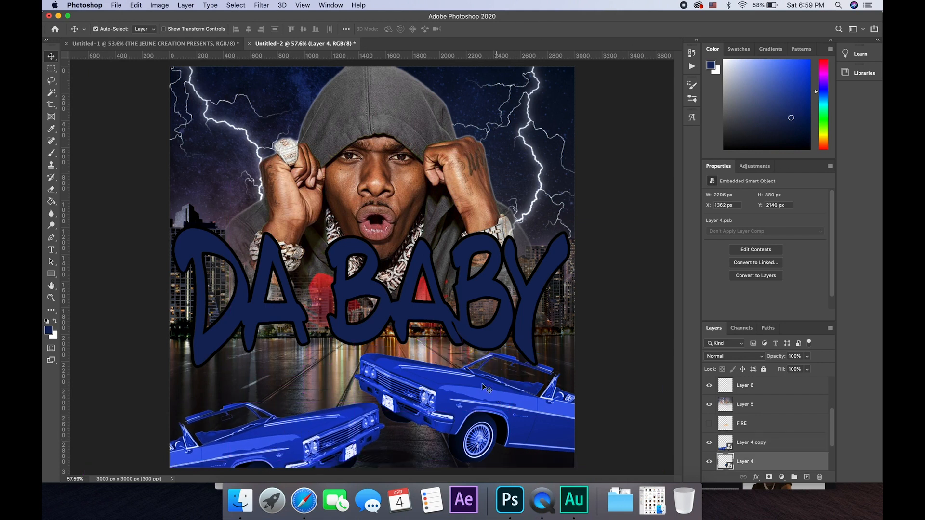
left_click(212, 43)
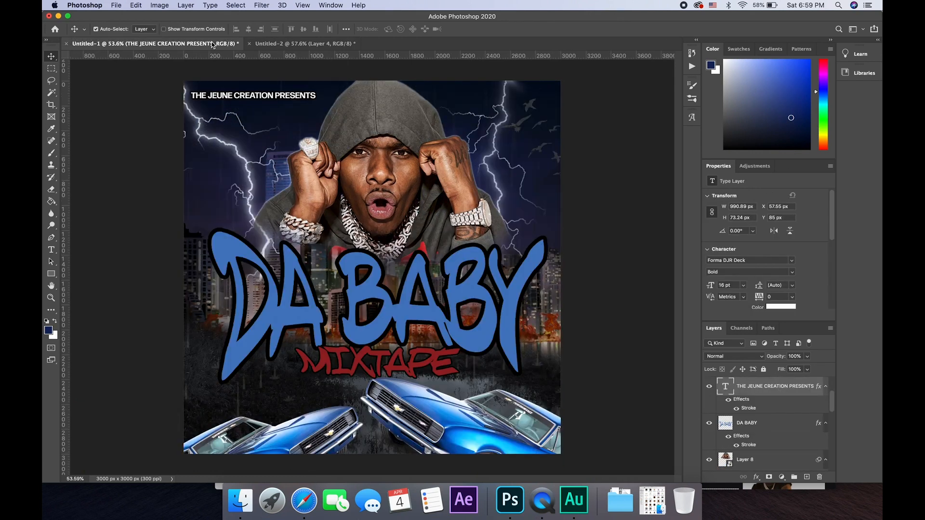
left_click(318, 44)
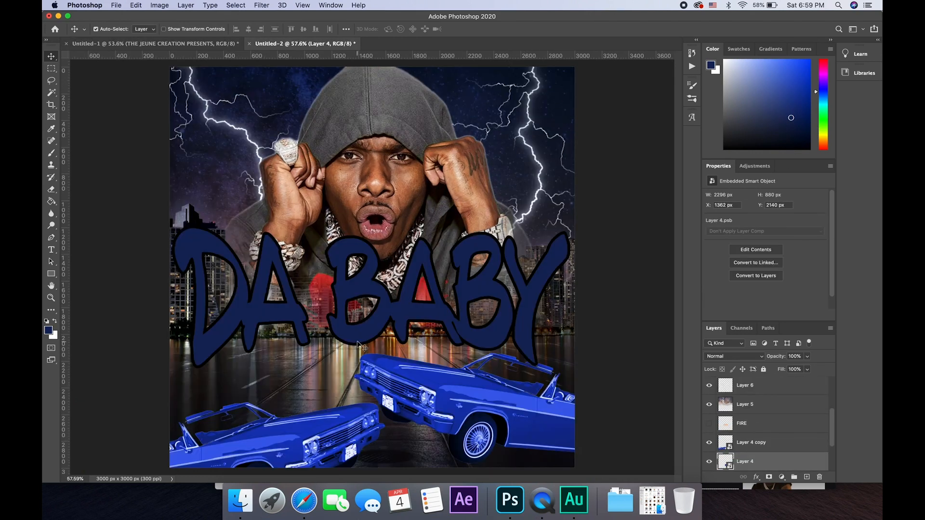
- Switch to Safari and search Google Images for BIRDS PNG
left_click(303, 499)
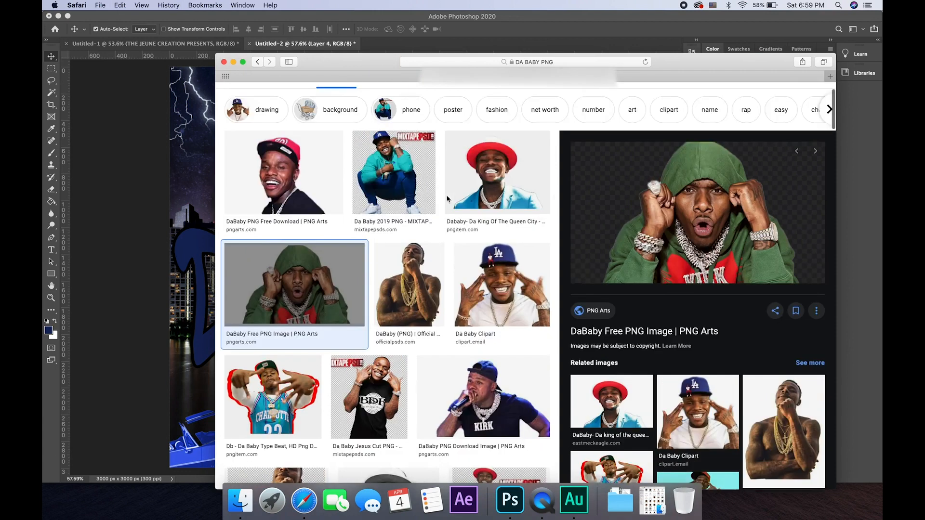
scroll(447, 198, "up", 2)
left_click_drag(325, 102, 269, 102)
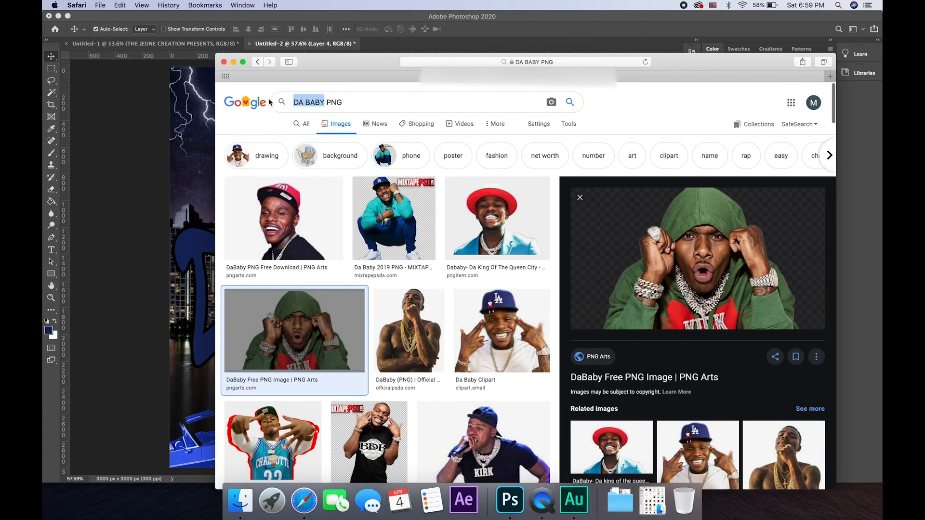
type("BIRDS")
key("Return")
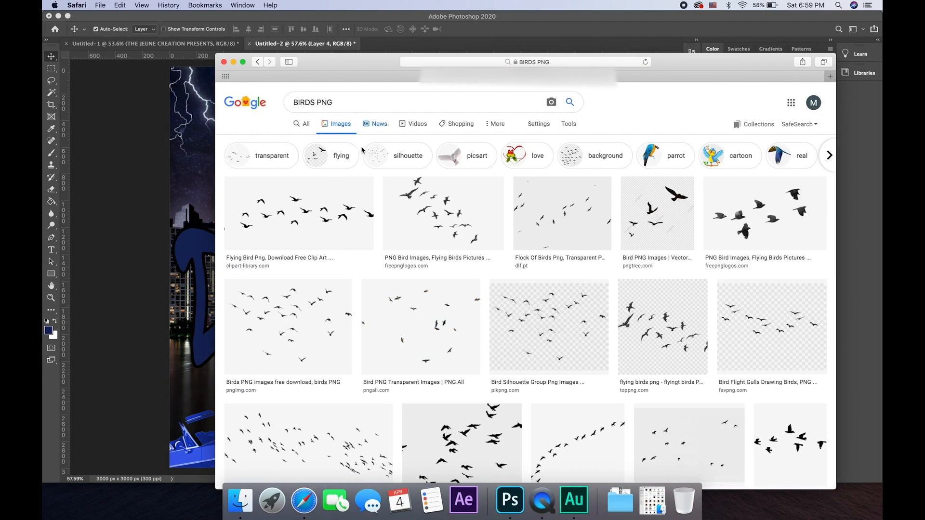
- Bring the image of a flock of flying birds into the Untitled-2 cover as a new layer
left_click(458, 212)
left_click_drag(646, 164, 196, 184)
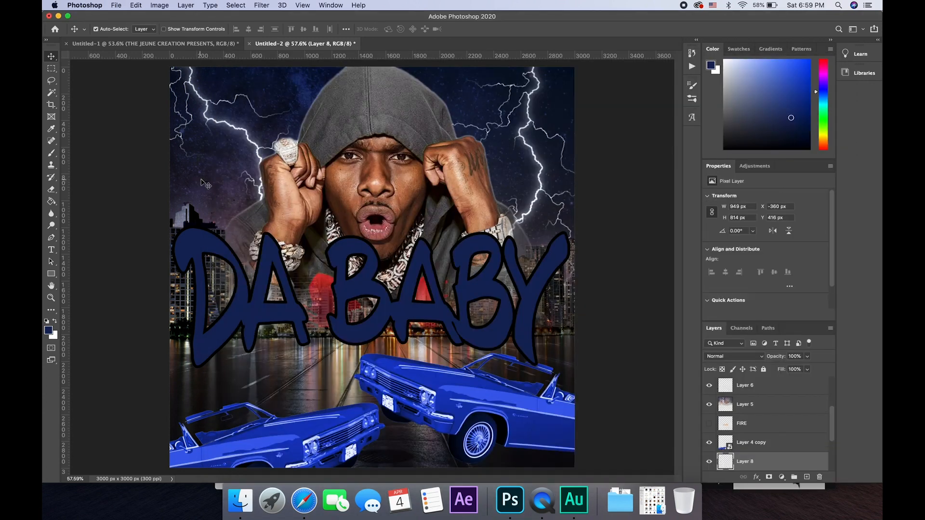
left_click(204, 184)
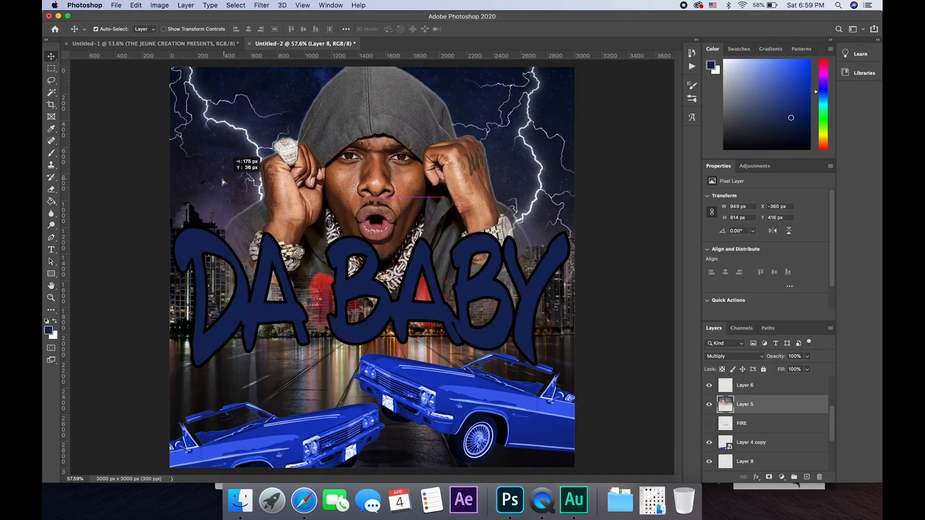
- Shift the left lightning on Layer 6 inward and down to X -149 px, Y -208 px
left_click(773, 385)
key("super+t")
left_click_drag(216, 190, 255, 199)
- Locate the birds layer, Layer 8, by toggling its visibility and move it above DA BABY in the layer stack
scroll(762, 407, "up", 3)
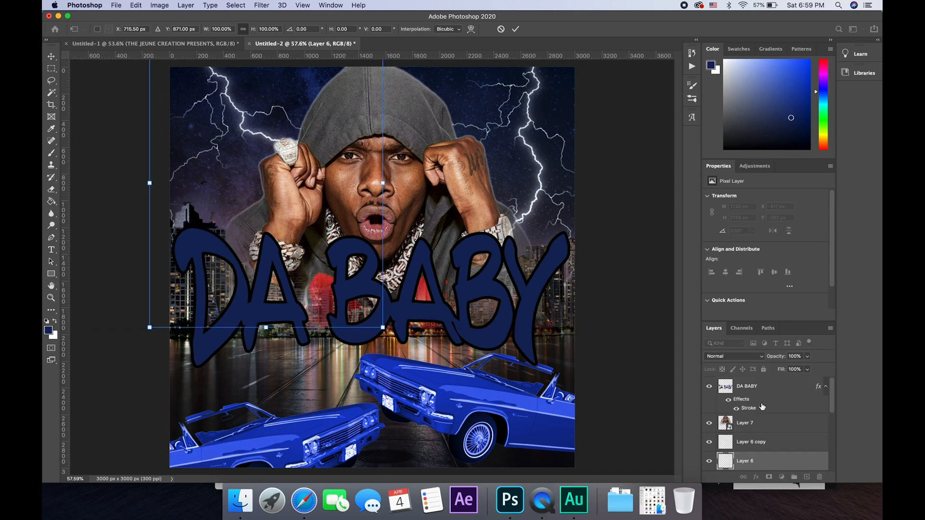
scroll(763, 440, "down", 5)
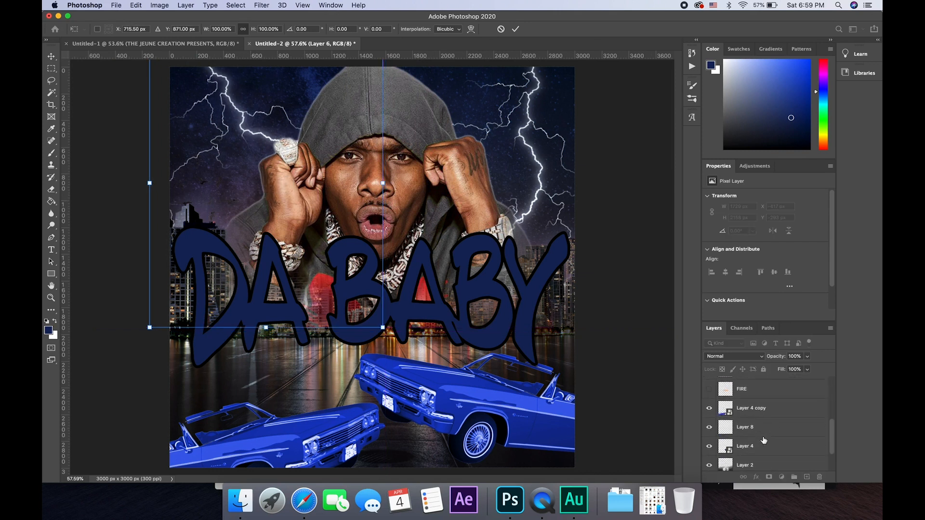
left_click(710, 428)
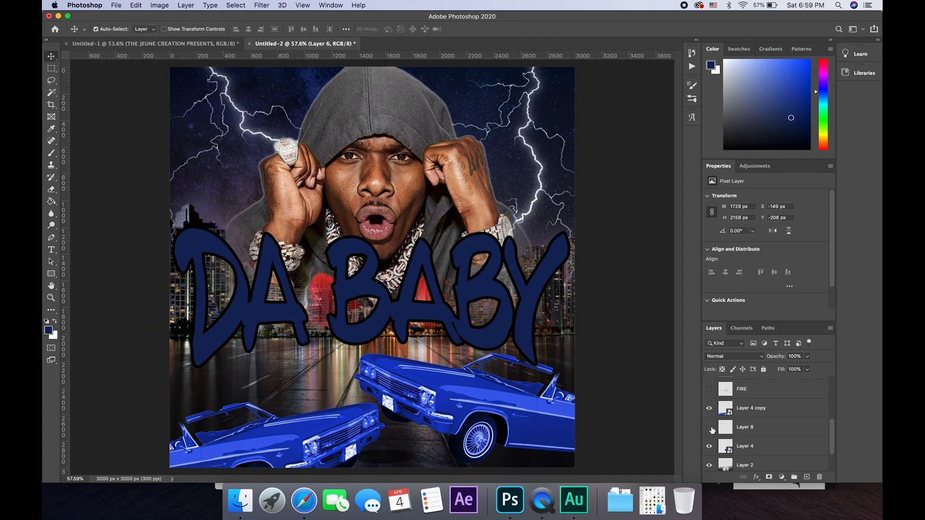
left_click(767, 428)
key("ctrl+t")
left_click_drag(778, 428, 786, 380)
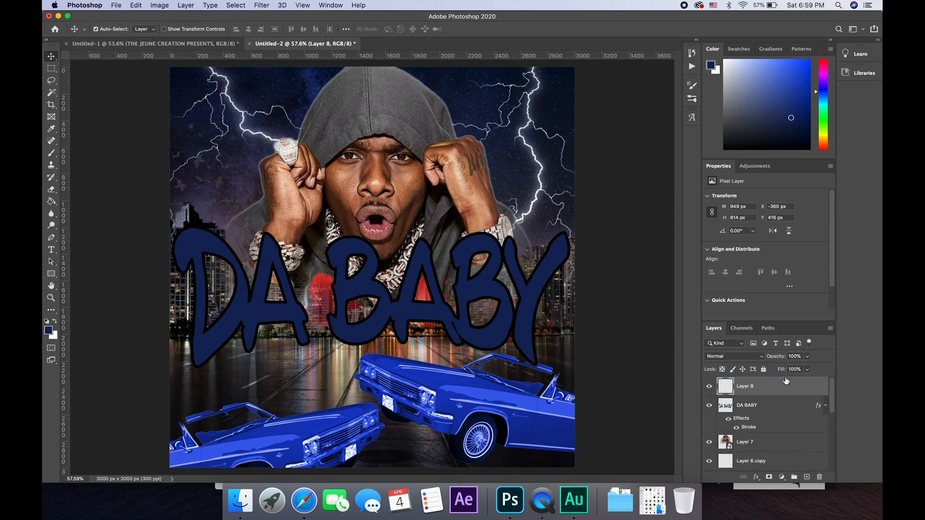
- Move the birds to the cover's upper right corner at X 2648 px, Y 100 px
key("super+t")
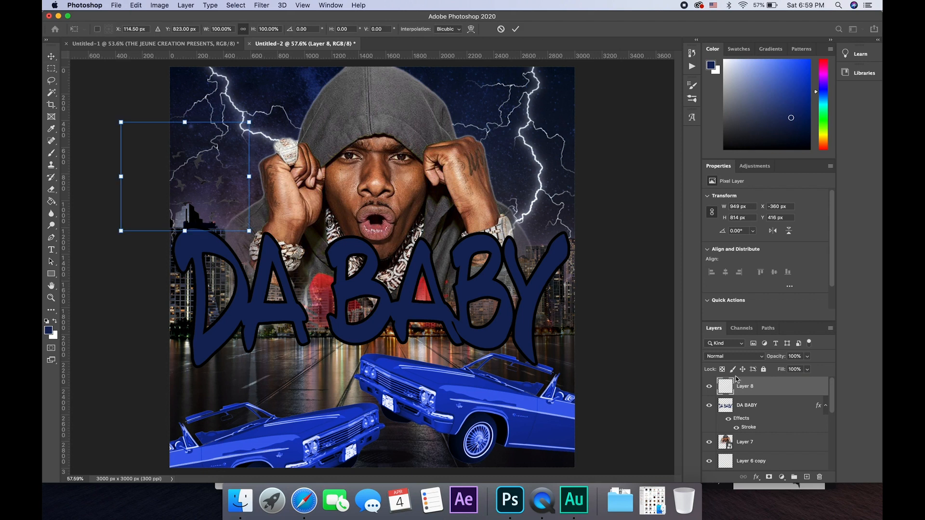
left_click_drag(195, 190, 602, 149)
key("Return")
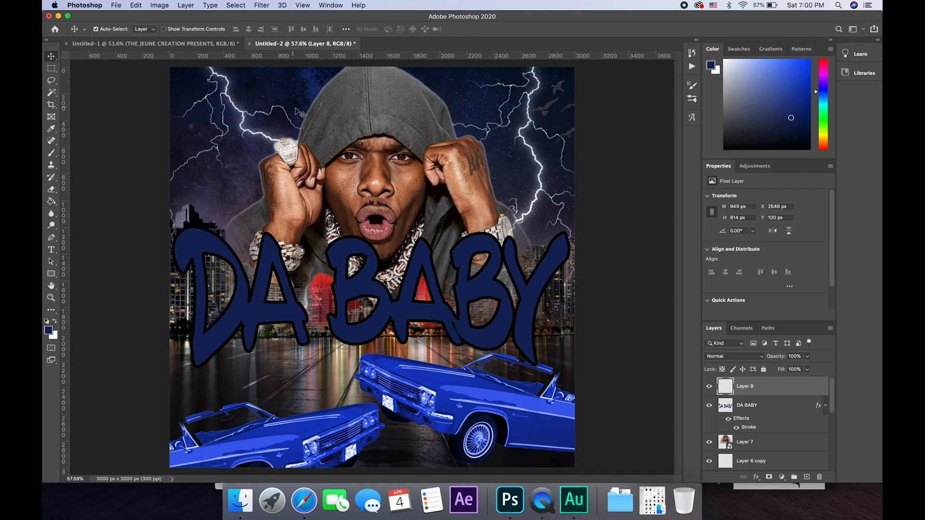
- Add the rain image as a new layer and enlarge it to about 3902 x 3010 px so it spans the whole cover
key("ctrl+v")
key("ctrl+t")
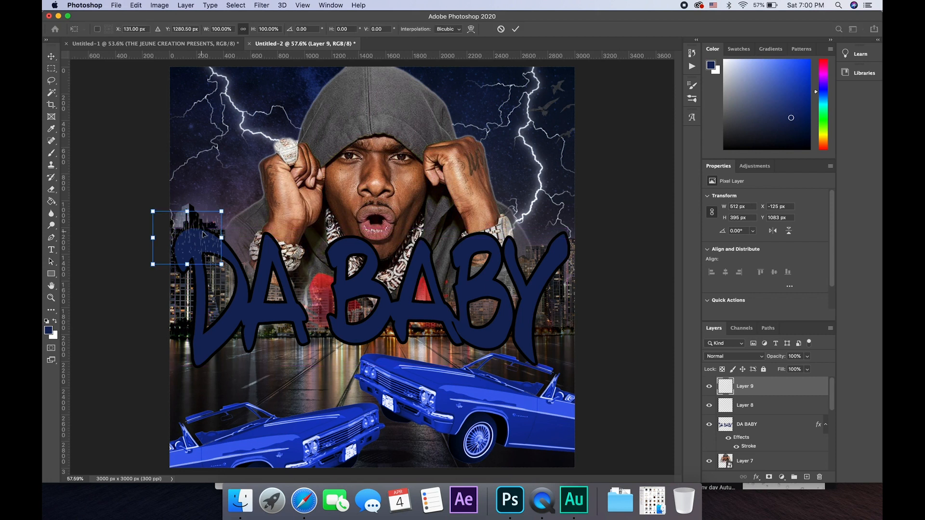
left_click_drag(222, 238, 605, 216)
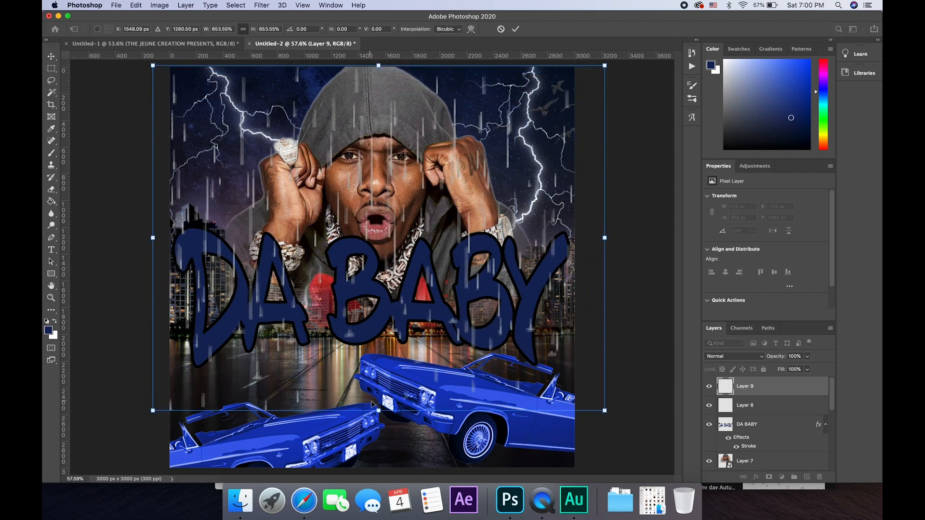
left_click_drag(379, 408, 378, 464)
key("Return")
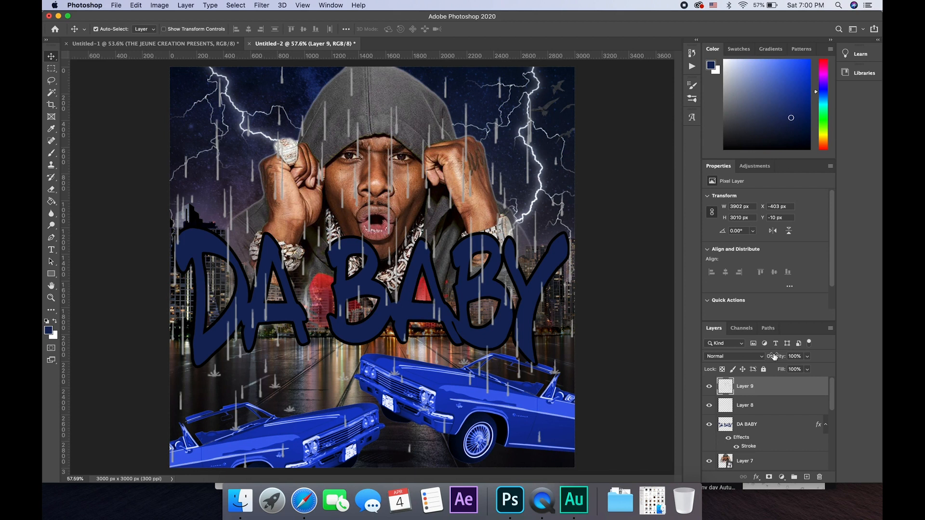
- Set the rain layer's opacity to 59% and place it directly below the rapper's Layer 7
left_click_drag(774, 356, 767, 359)
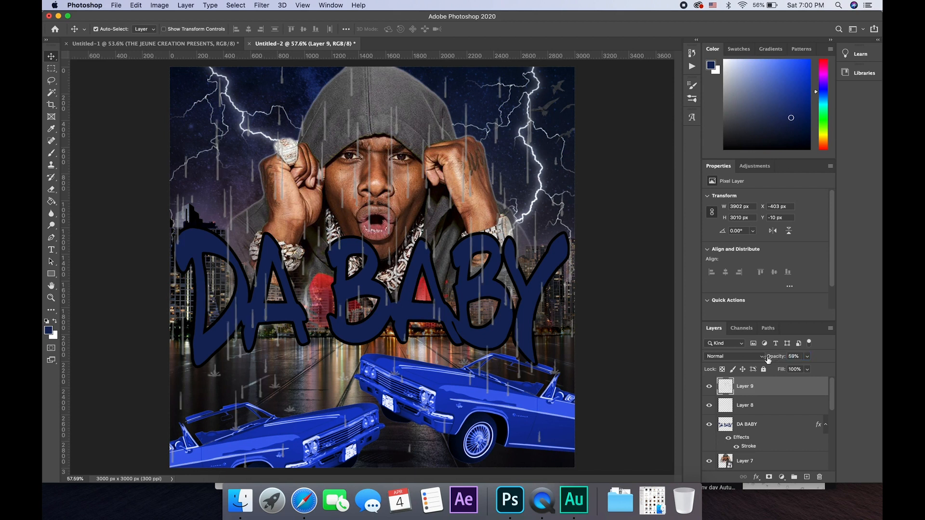
left_click(776, 360)
left_click_drag(779, 392, 778, 455)
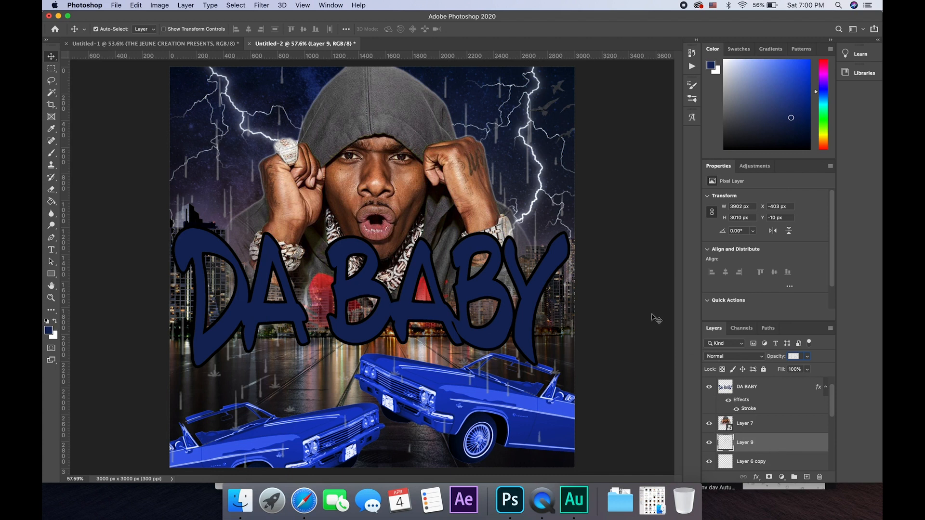
- Check the Untitled-1 cover for reference and warp both side edges of the DA BABY title inward
left_click(159, 44)
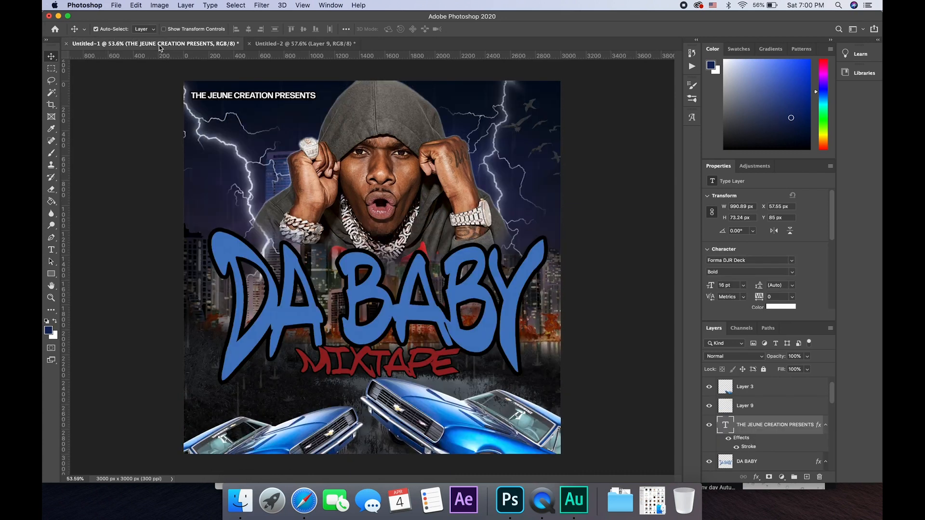
left_click(323, 43)
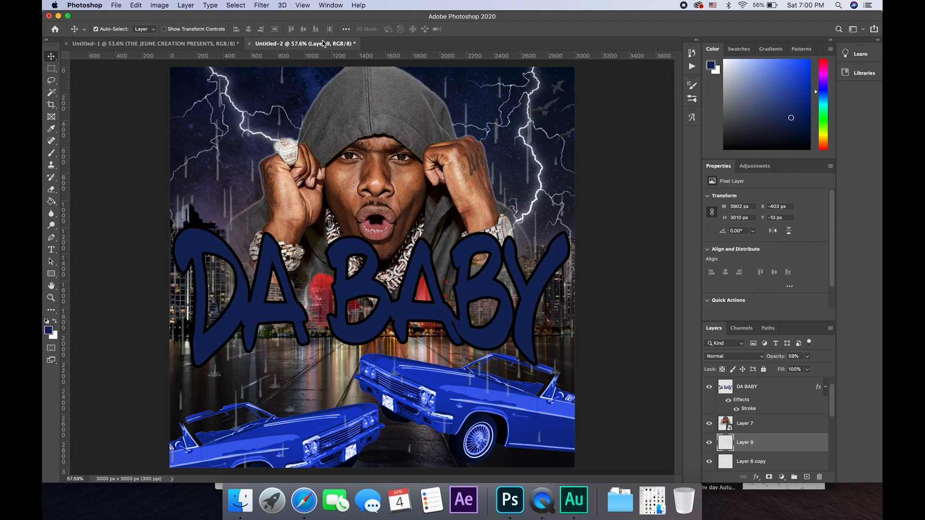
left_click(369, 289)
key("super+t")
right_click(369, 289)
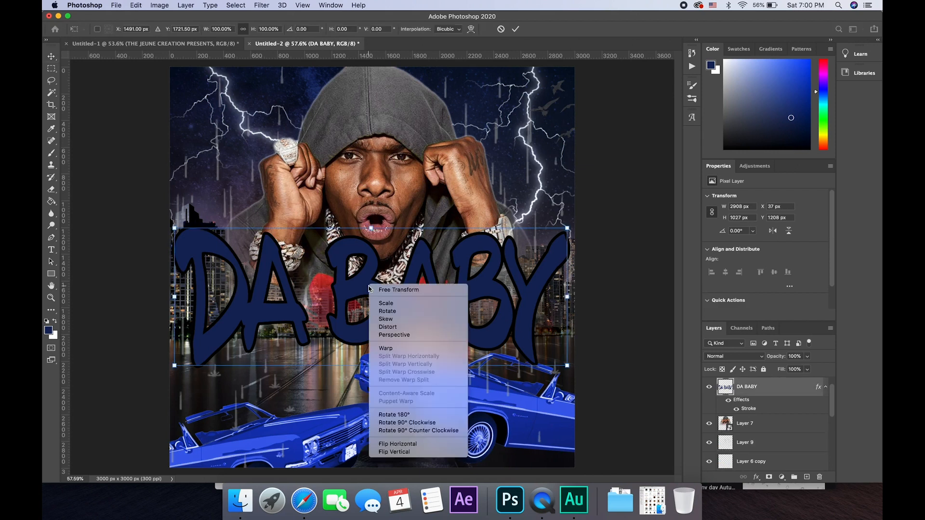
left_click(404, 348)
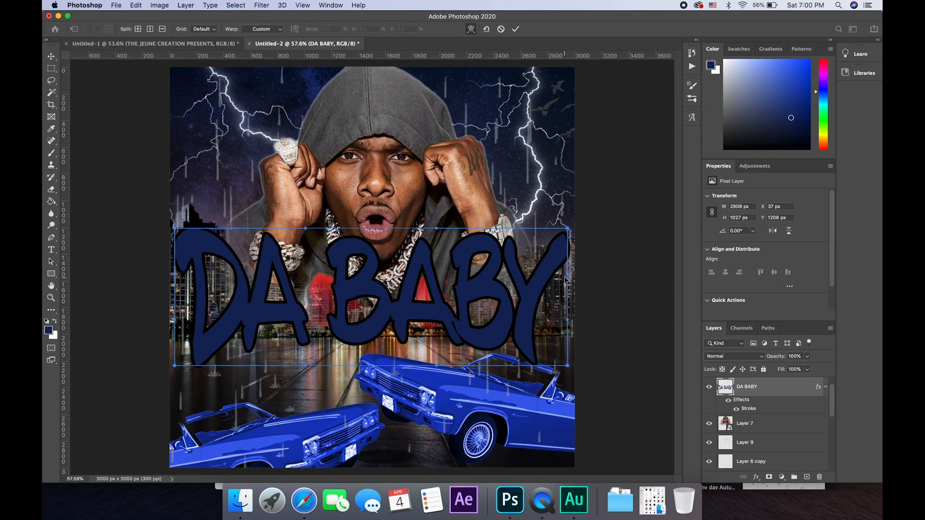
left_click_drag(567, 278, 550, 324)
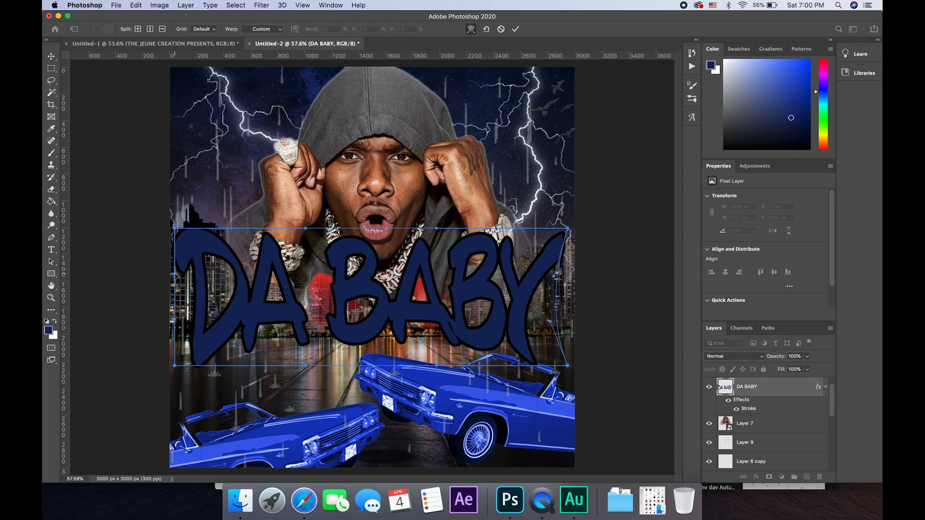
left_click_drag(177, 274, 196, 329)
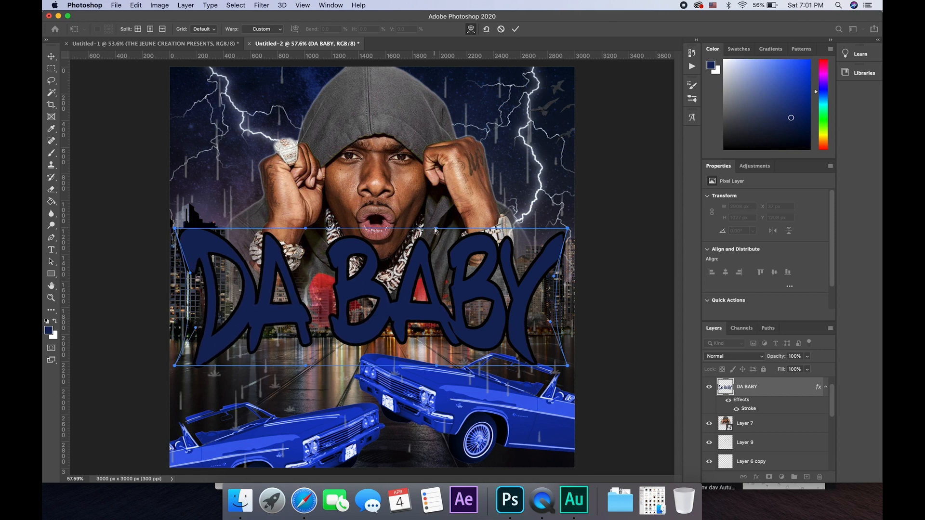
- Bend the title's top edge down and its bottom edge up, and apply the warp
left_click_drag(436, 230, 438, 245)
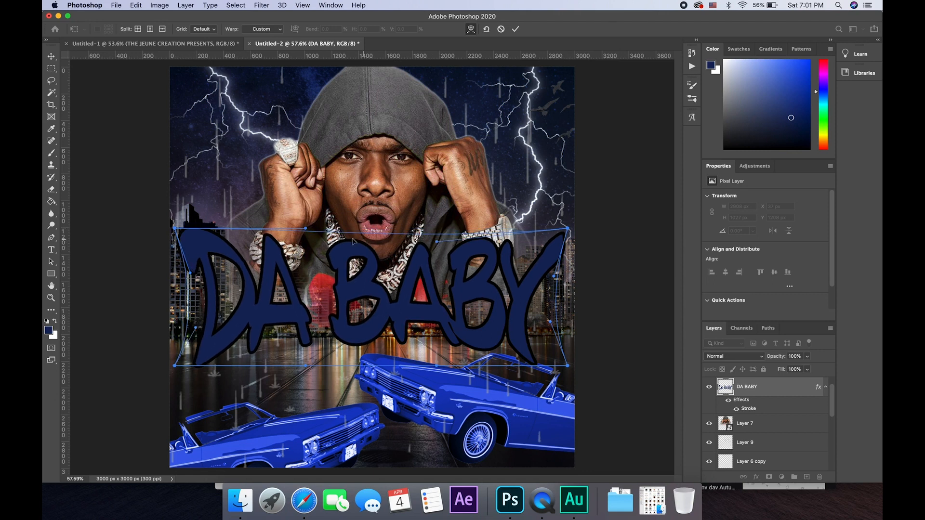
left_click_drag(305, 230, 306, 251)
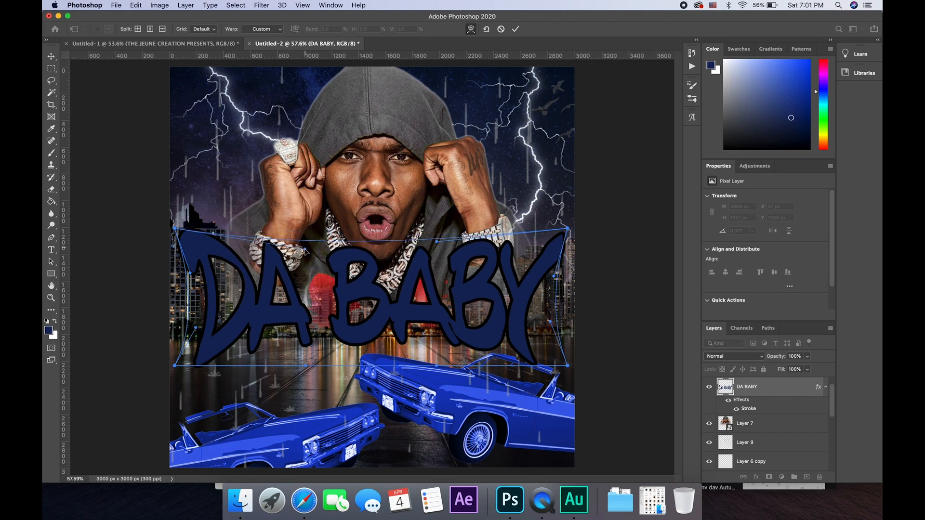
left_click_drag(304, 367, 304, 348)
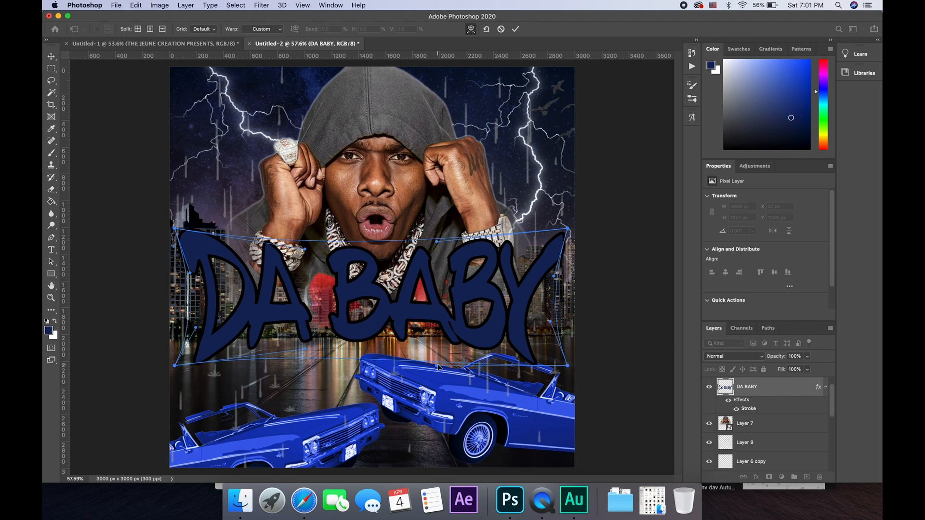
left_click_drag(436, 367, 438, 349)
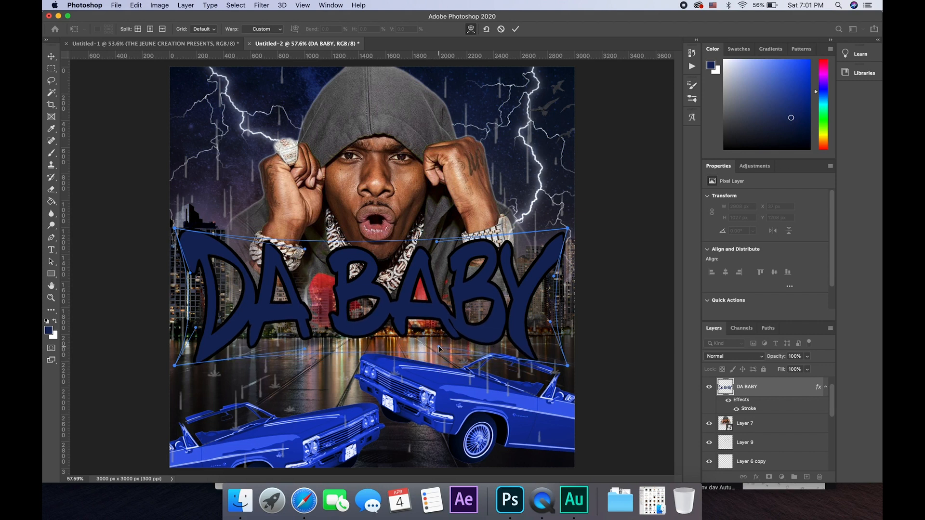
key("Return")
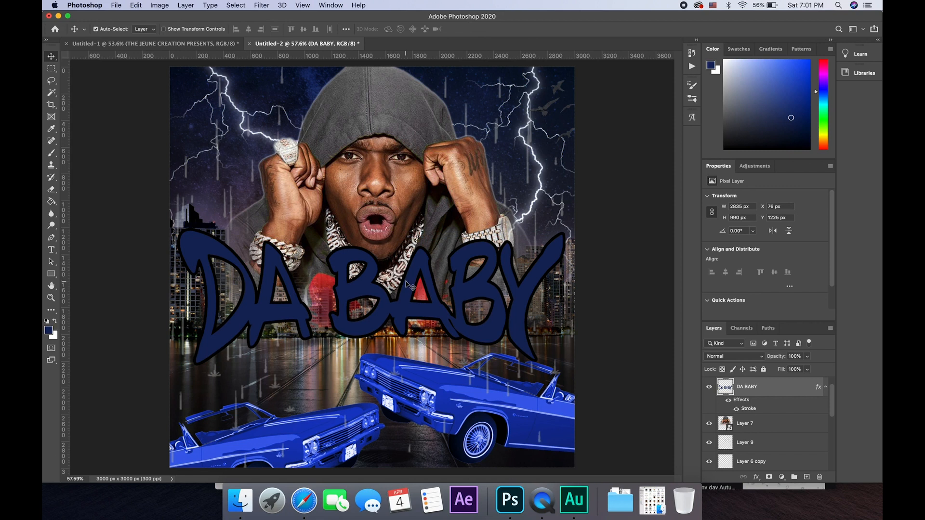
- Nudge the DA BABY title right to X 88 px and raise it about 18 px
key("shift+Right")
key("Right")
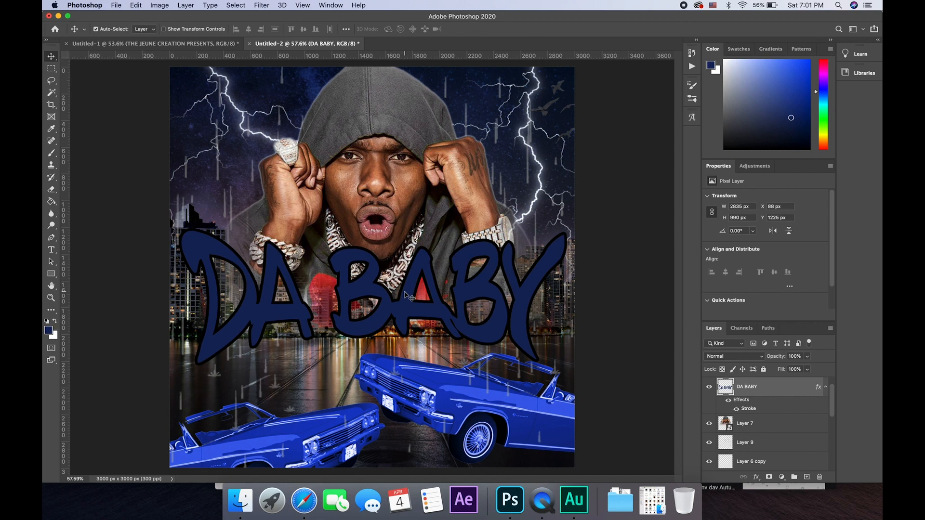
mouse_move(409, 296)
left_mouse_down()
mouse_move(407, 284)
mouse_move(406, 291)
left_mouse_up()
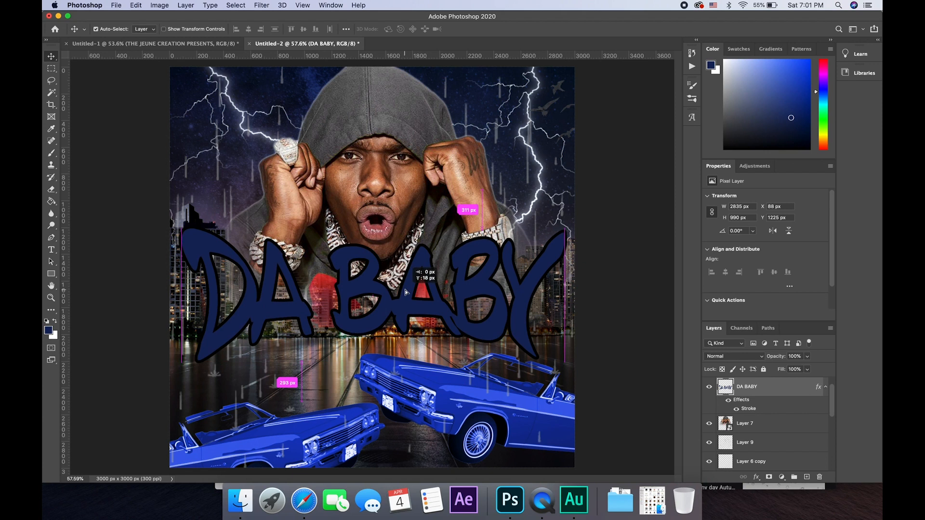
- Compare with the Untitled-1 cover and scale the rapper on Layer 7 down to about 2454 x 1781 px, keeping the hood at the top edge
left_click(212, 44)
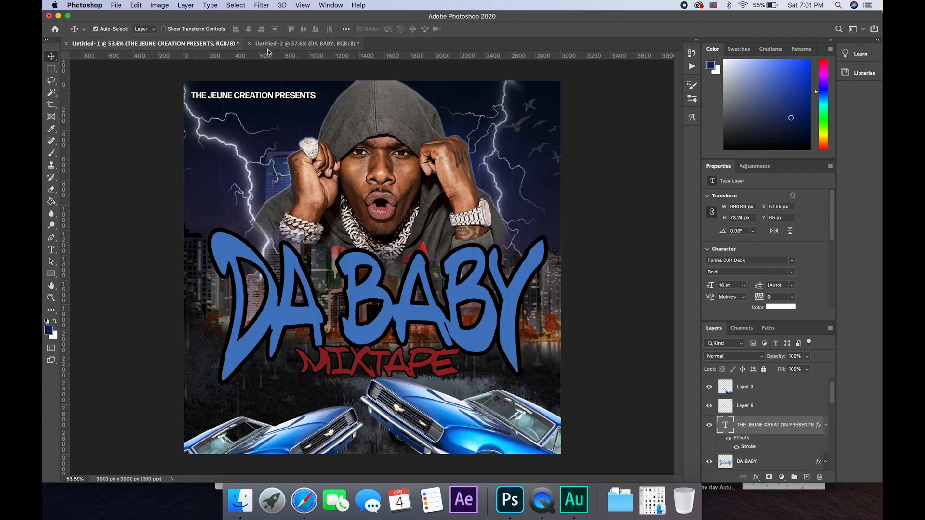
left_click(299, 44)
left_click(362, 145)
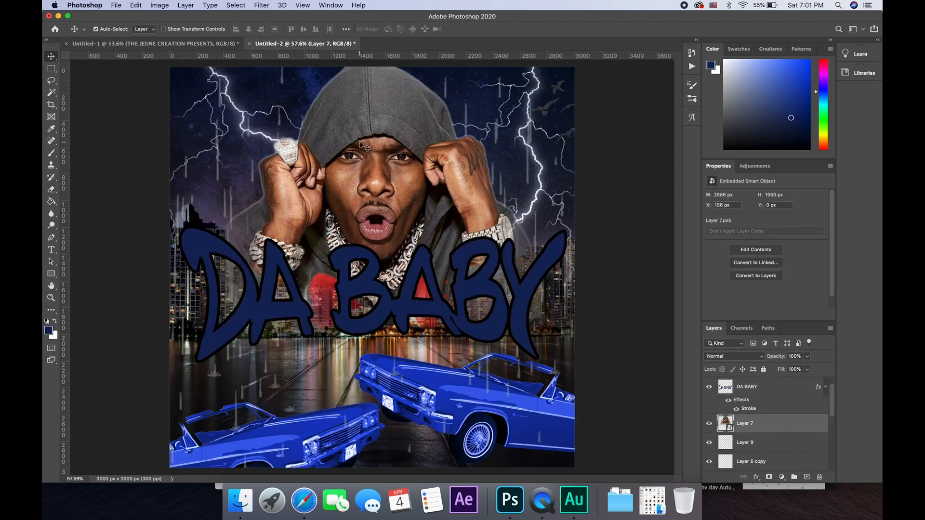
key("super+t")
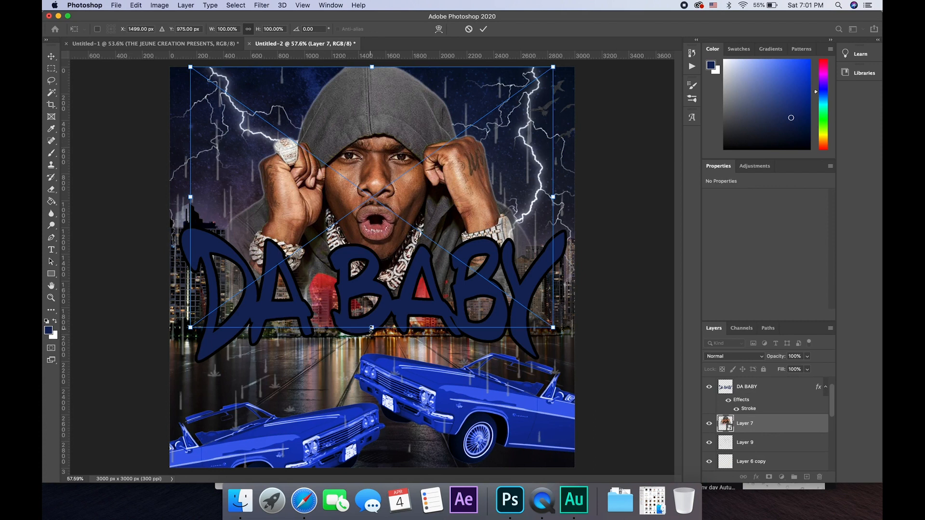
left_click_drag(371, 328, 372, 305)
key("Return")
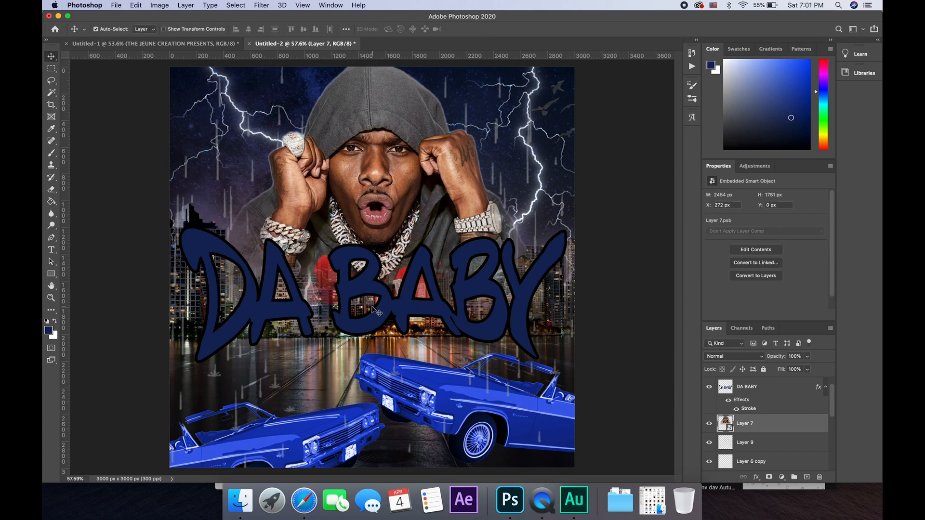
- Rasterize the rapper on Layer 7 and erase the red shirt area behind the title with the Eraser at 47% opacity
left_click(51, 190)
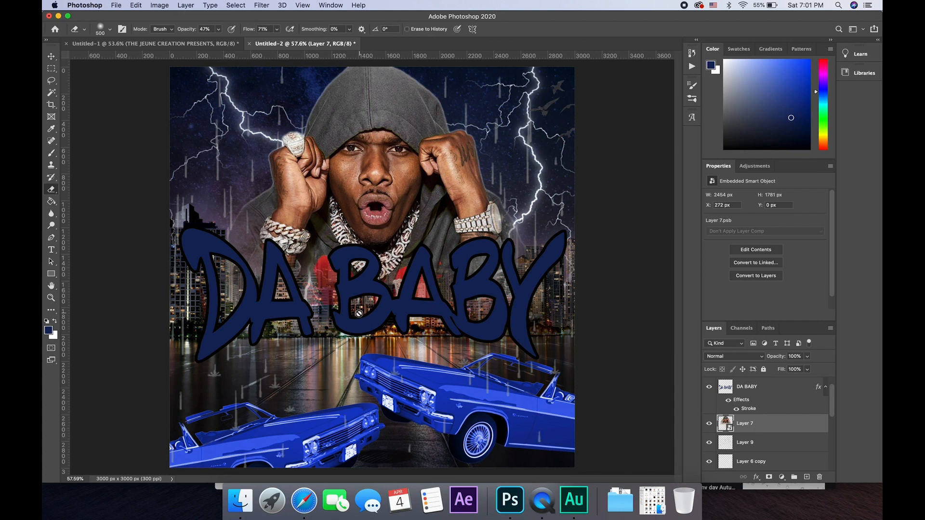
right_click(784, 429)
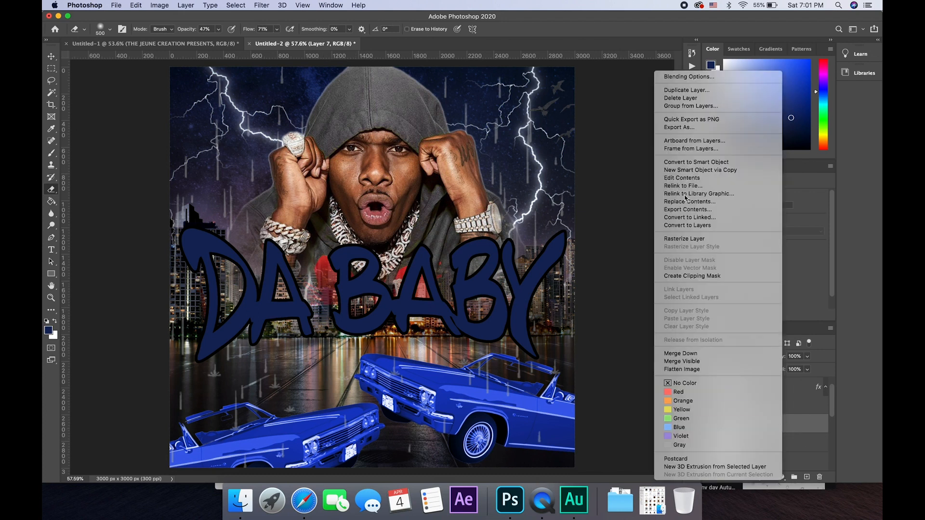
left_click(694, 240)
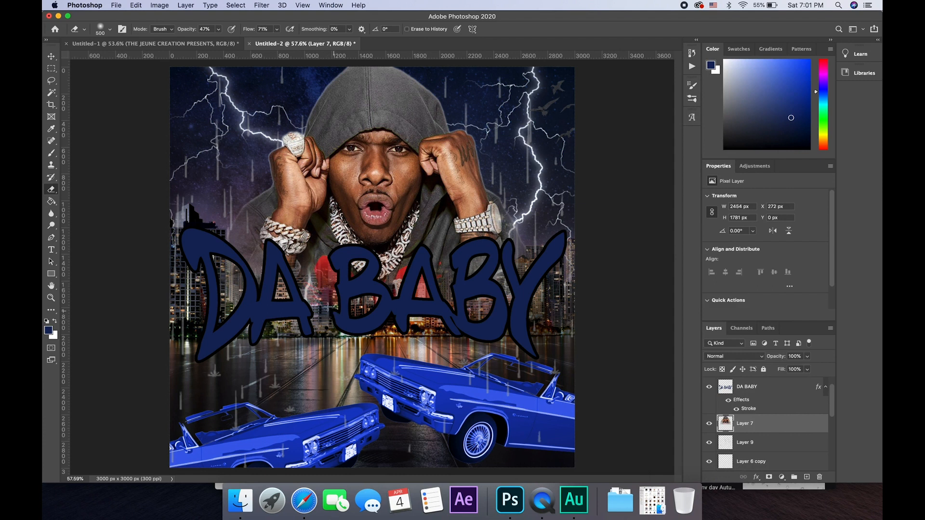
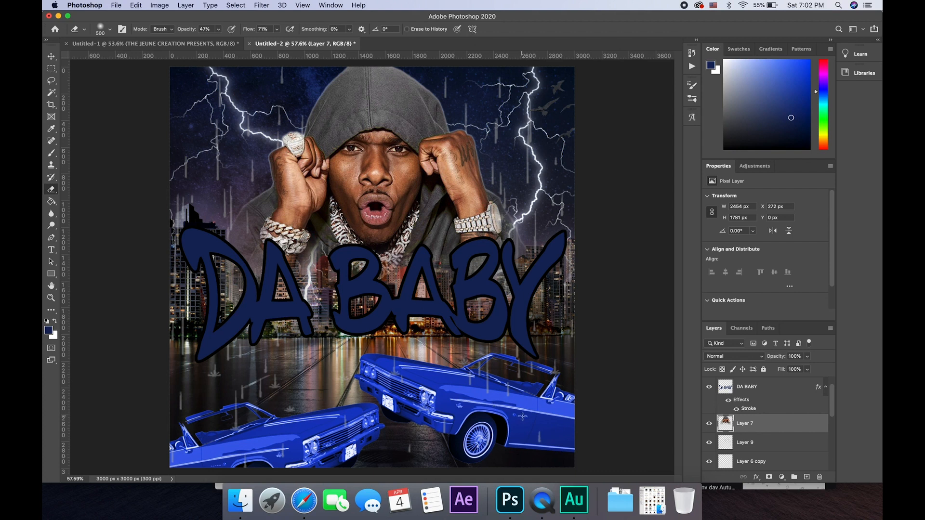
- Lower the opacity of the right car on Layer 4 to 67% and the left car on Layer 4 copy to 79%
left_click(51, 56)
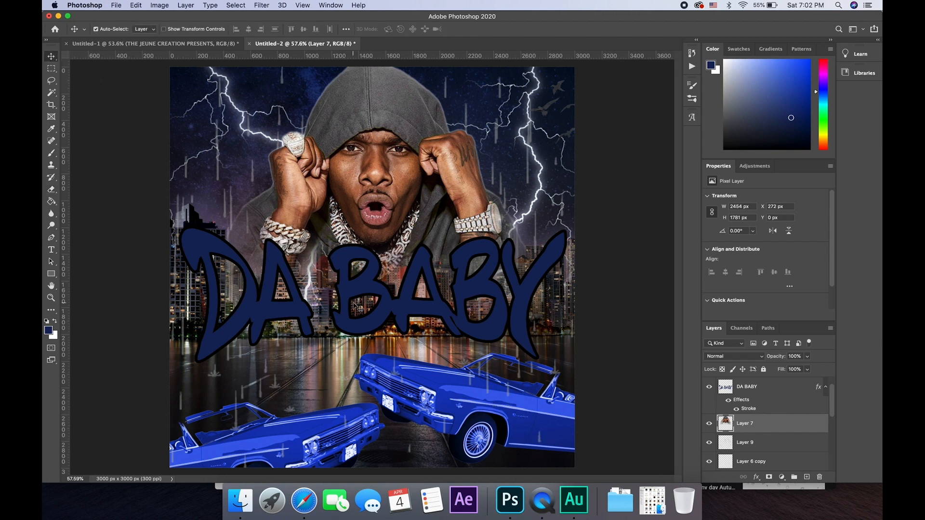
left_click(477, 386)
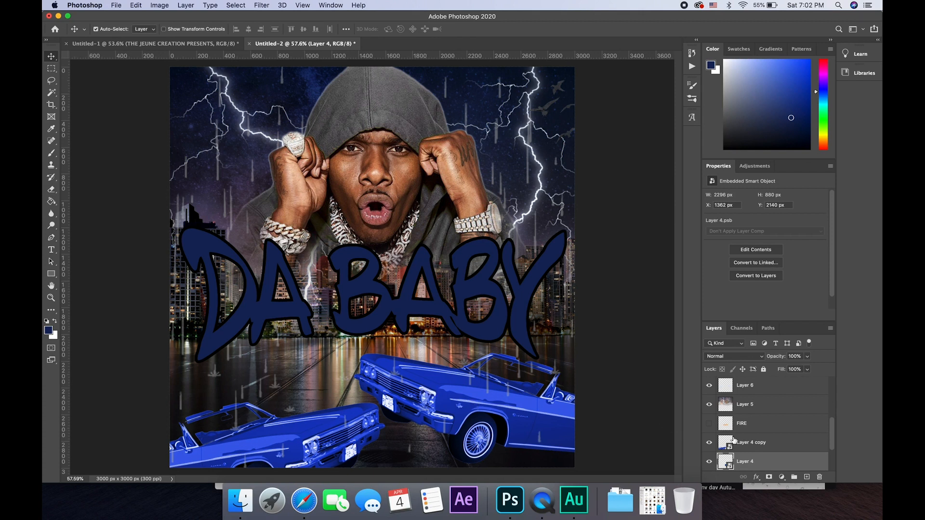
left_click_drag(770, 361, 764, 360)
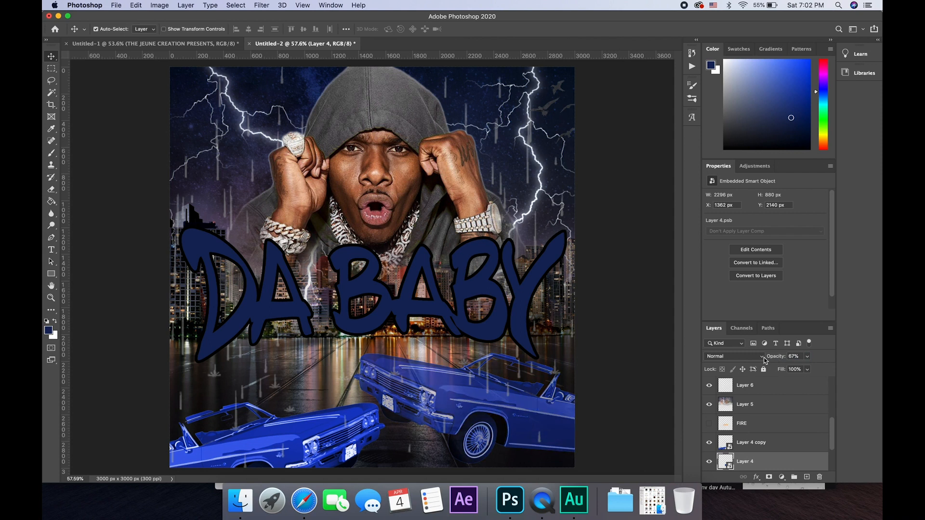
left_click(776, 445)
left_click_drag(773, 359, 764, 360)
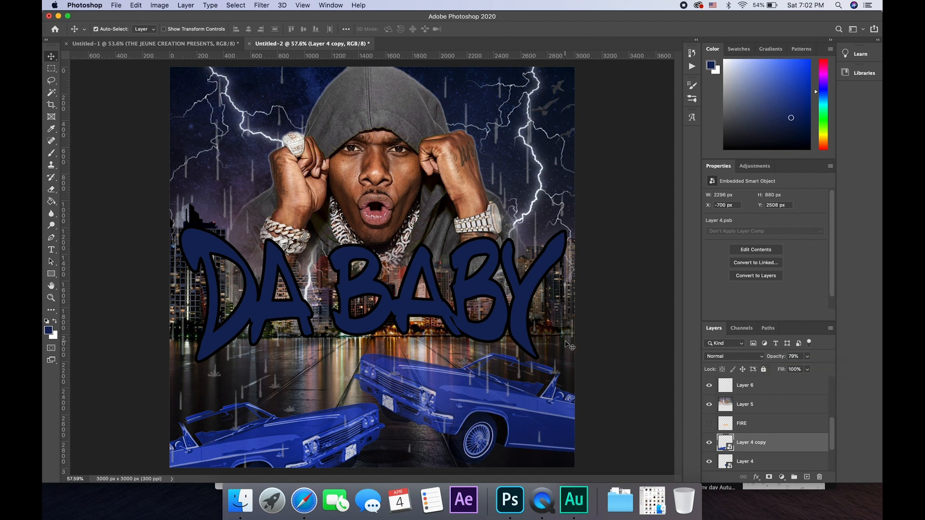
- Check the Untitled-1 cover, raise the palm tree layer to the top of the stack, and position the palm at X -63 px, Y 1702 px
left_click(208, 44)
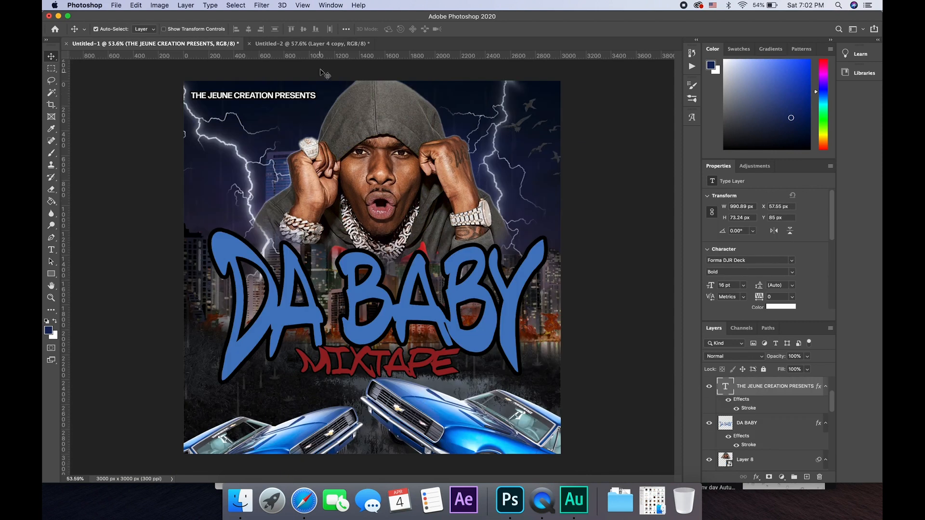
left_click(319, 43)
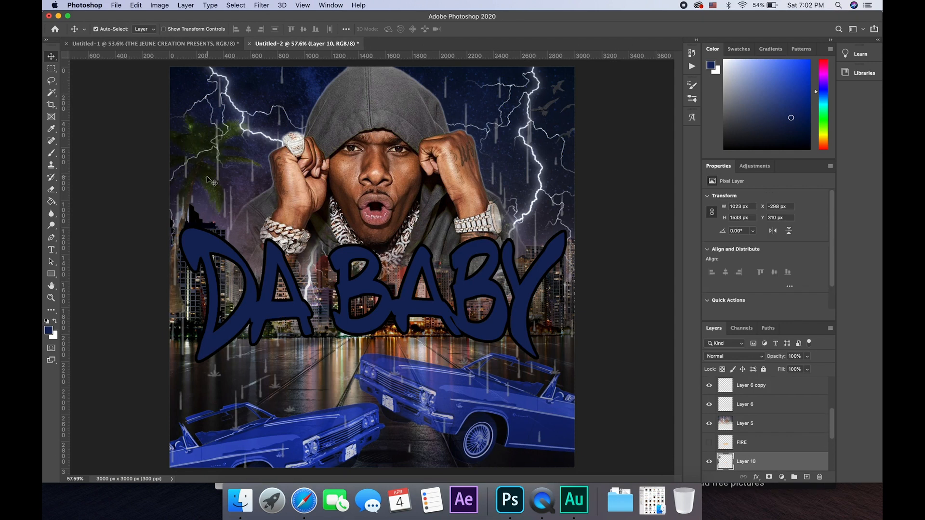
left_click_drag(772, 463, 772, 373)
left_click_drag(773, 371, 773, 383)
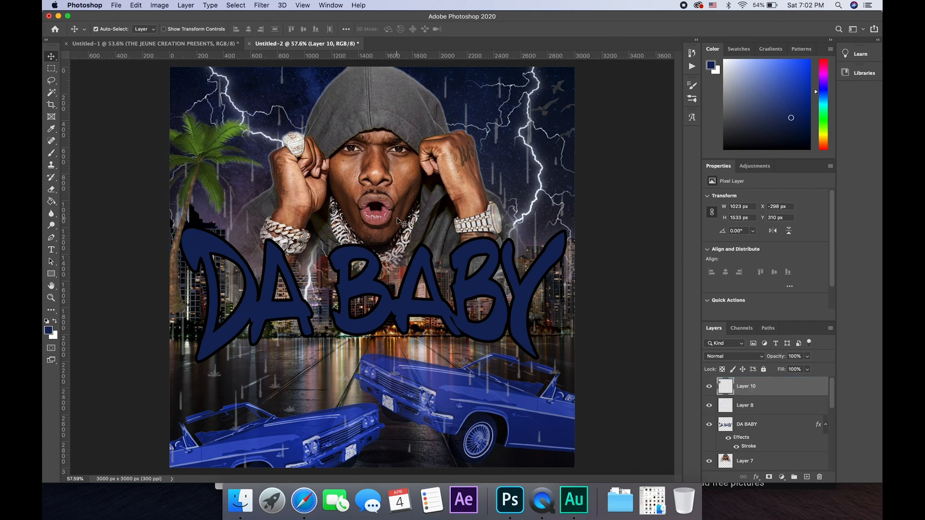
left_click_drag(198, 152, 234, 344)
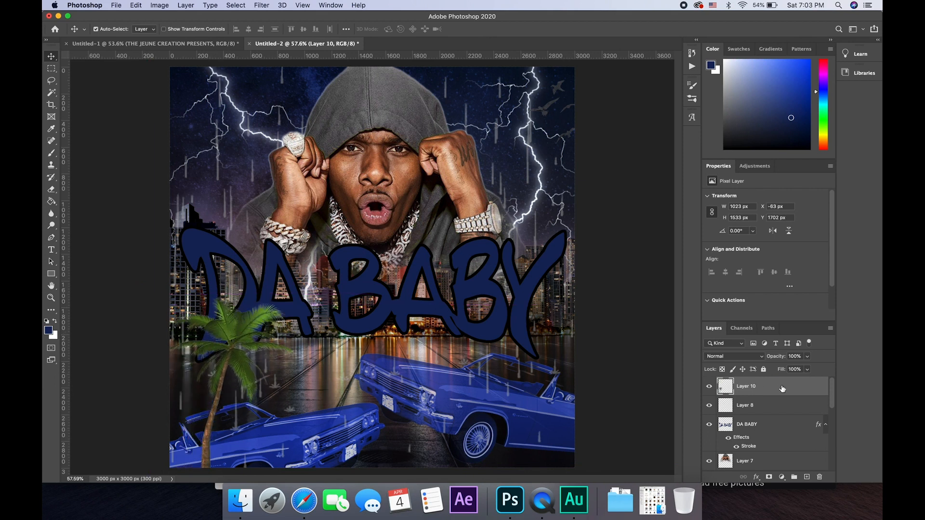
- Duplicate the palm tree, flip the copy horizontally, and place it at the cover's right edge at X 2279 px, Y 1500 px
key("super+j")
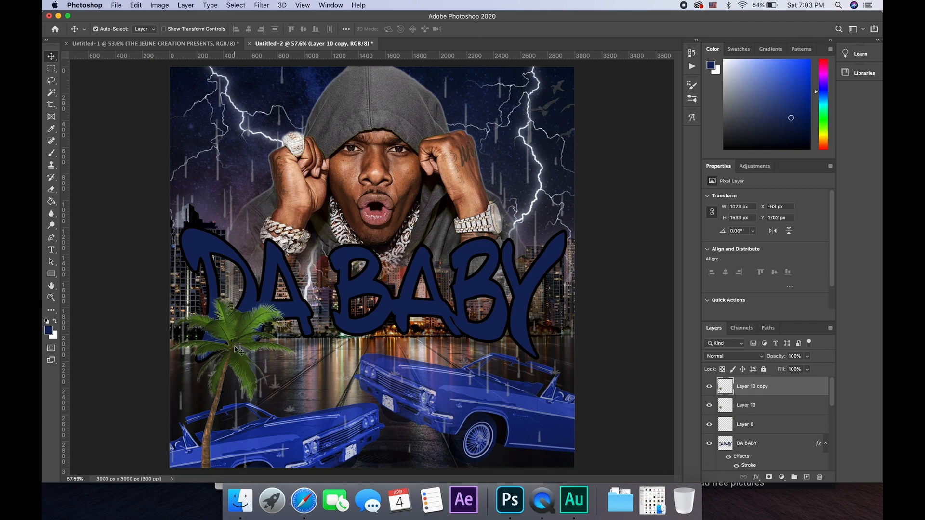
left_click_drag(235, 334, 353, 343)
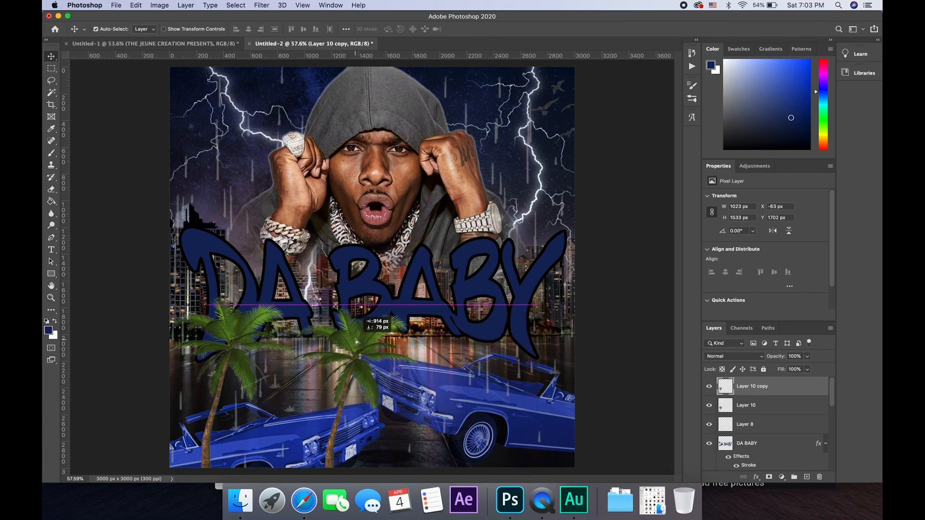
left_click(359, 4)
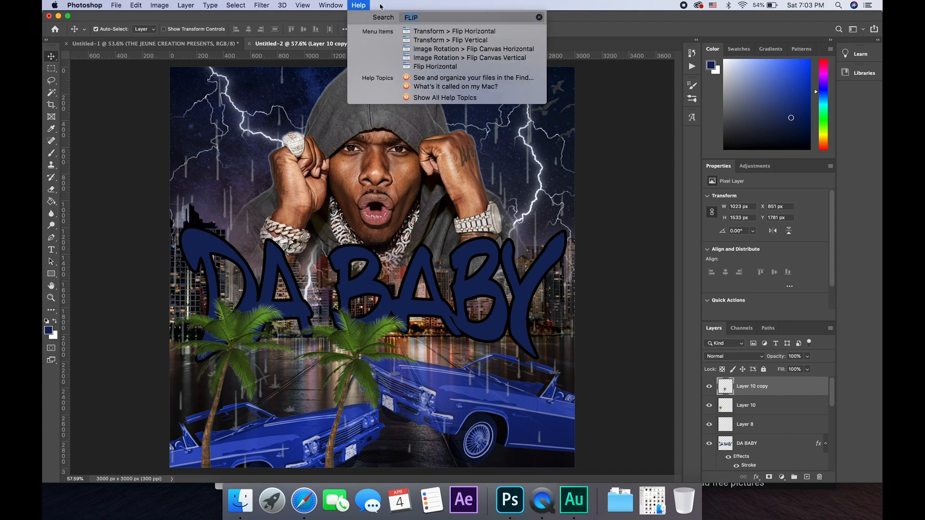
left_click(454, 31)
left_click_drag(353, 343, 539, 306)
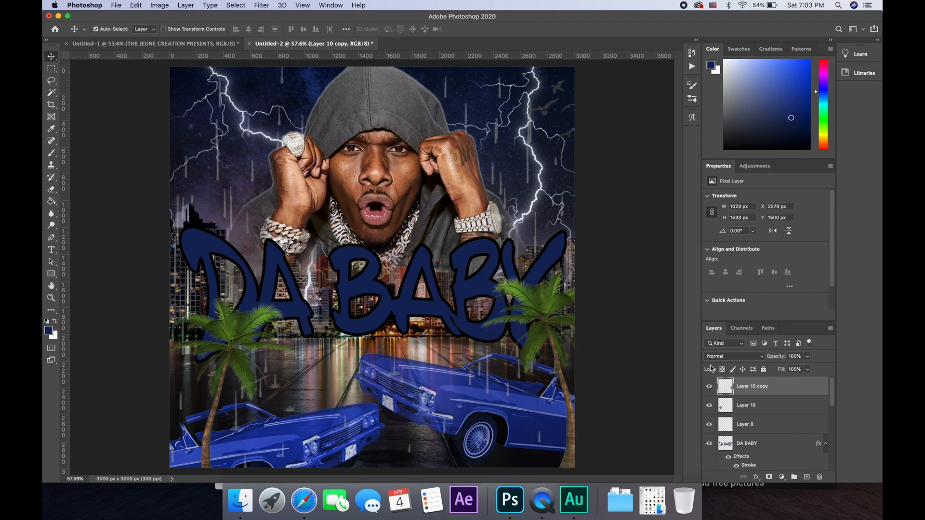
- Duplicate the flipped palm and place the copy in front of the right car at X 1548 px, Y 1986 px
key("super+j")
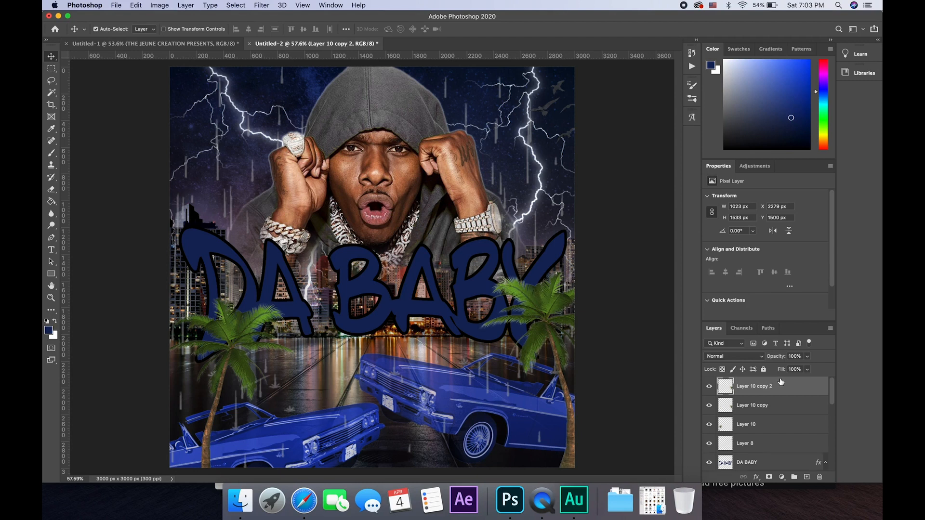
key("super+t")
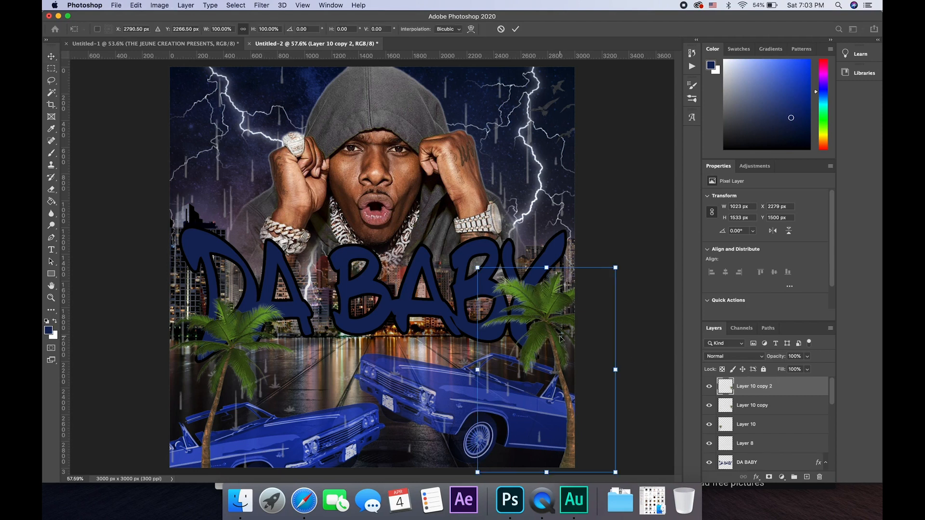
left_click_drag(546, 340, 452, 402)
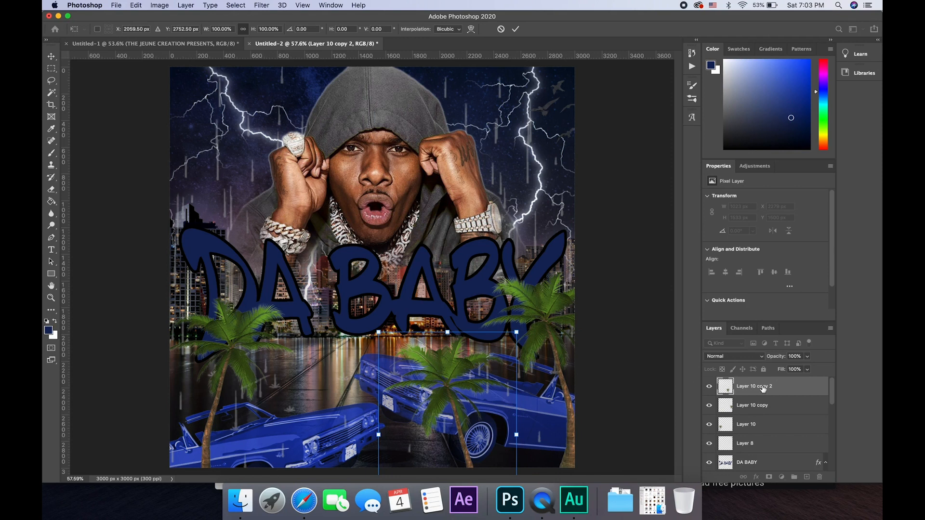
key("Return")
- Duplicate the palm in front of the right car and place the copy lower, near the bottom centre, at X 960 px, Y 2469 px
key("super+j")
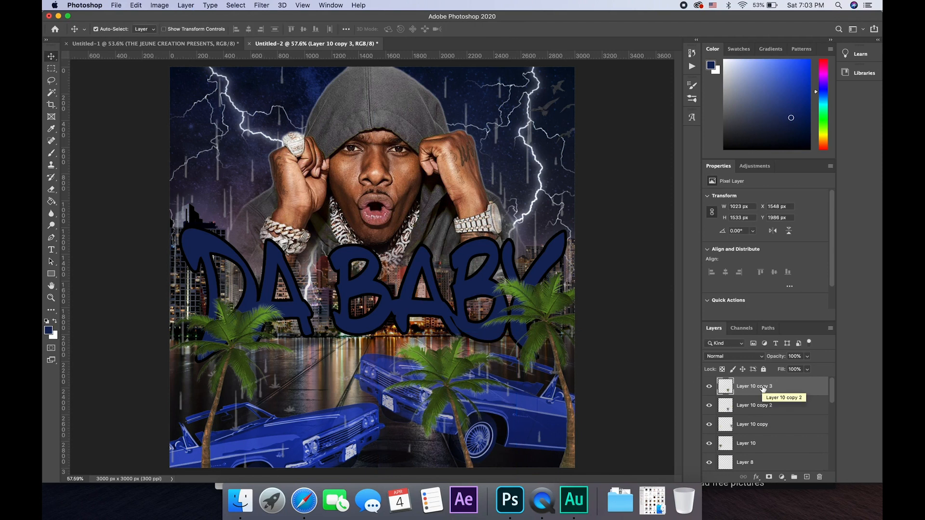
key("super+t")
left_click_drag(445, 394, 367, 460)
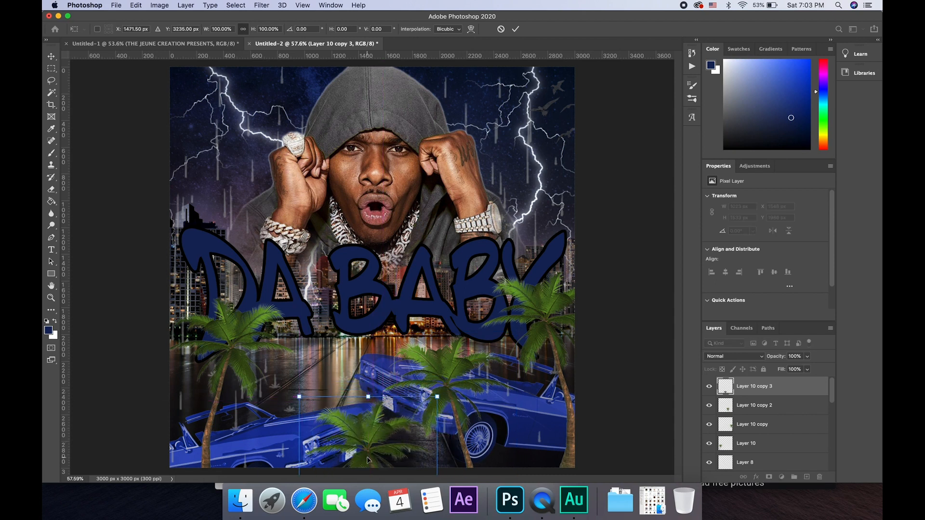
key("Return")
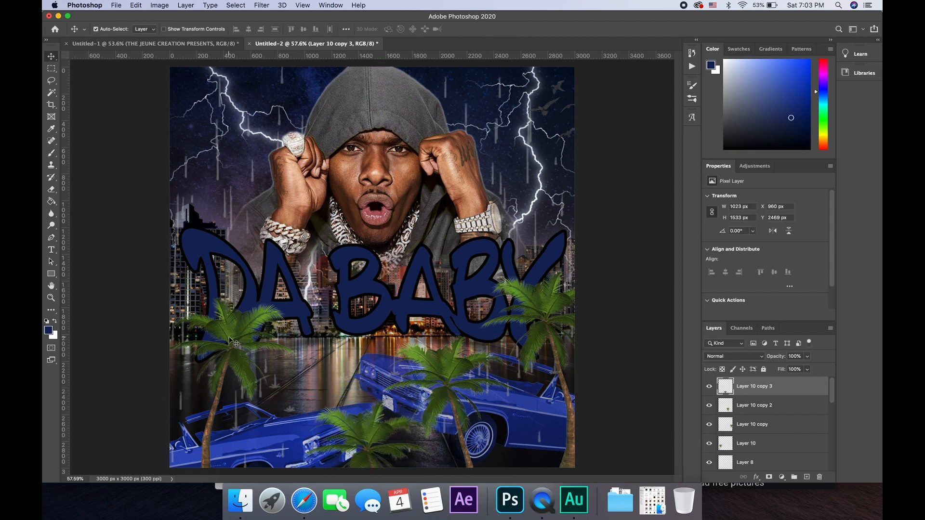
- Duplicate the leftmost palm and move the copy over the left car, centred at X 959.5 px, Y 2963.5 px
left_click(231, 339)
key("super+j")
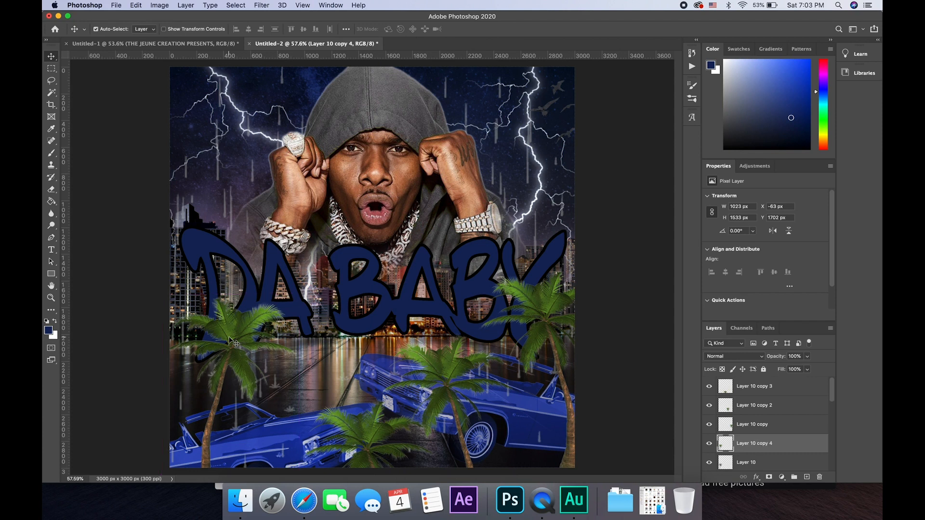
key("super+t")
left_click_drag(230, 339, 295, 406)
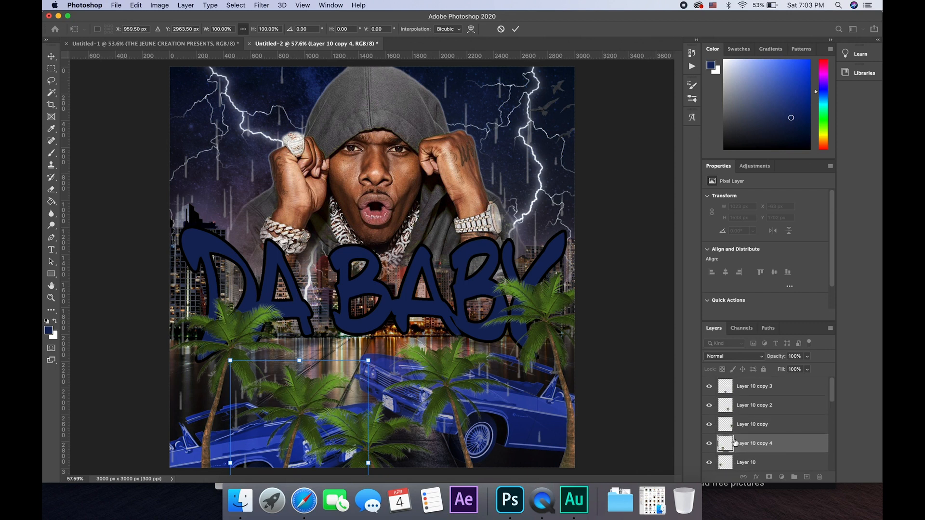
- Select all five palm tree layers, from Layer 10 copy 3 to Layer 10, and merge them into one
left_click(801, 388)
left_click(804, 401, "shift")
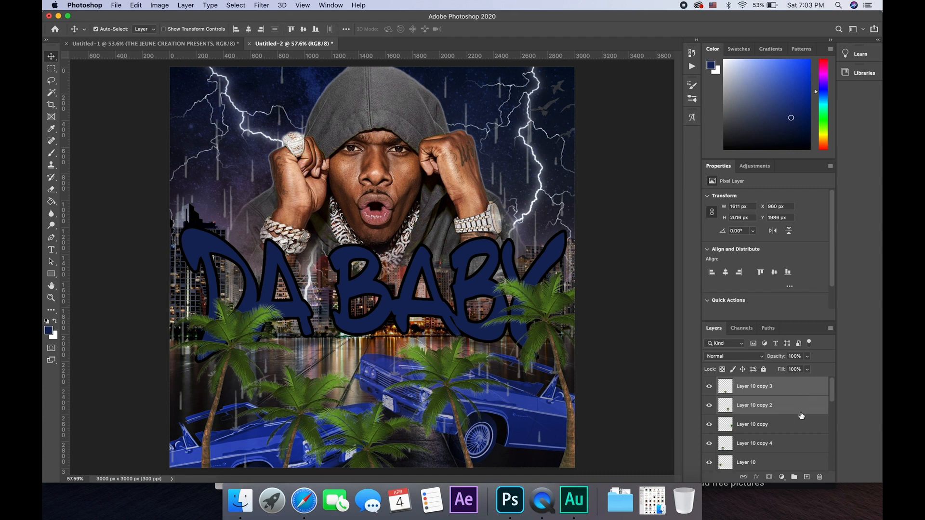
left_click(800, 423, "shift")
left_click(798, 443, "shift")
scroll(797, 444, "down", 2)
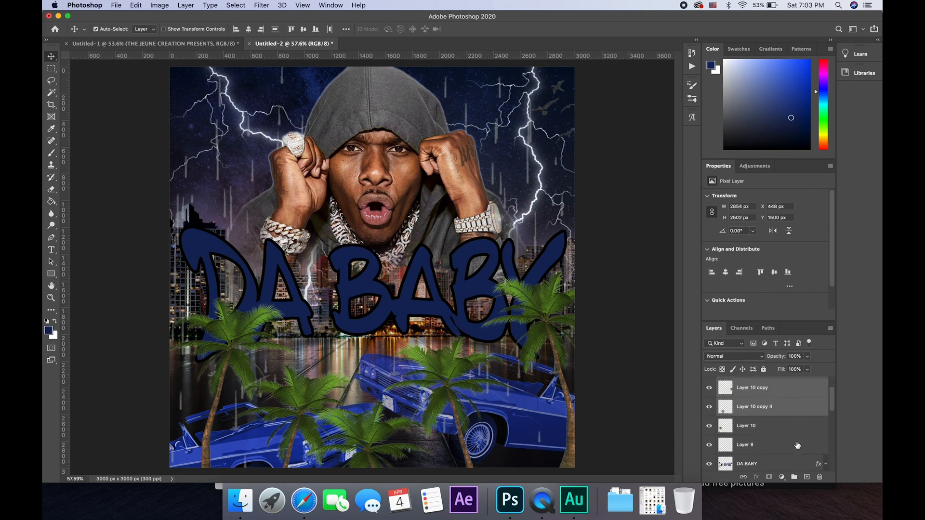
left_click(797, 432, "shift")
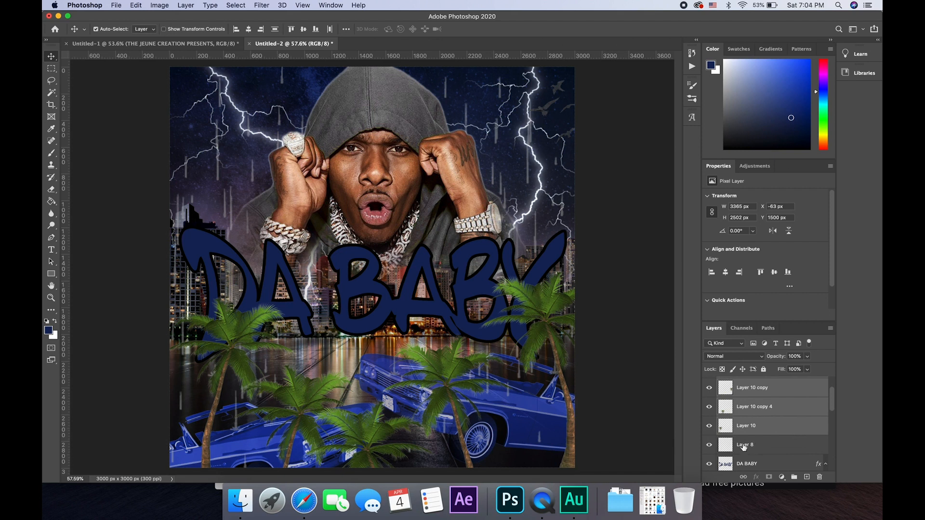
right_click(765, 428)
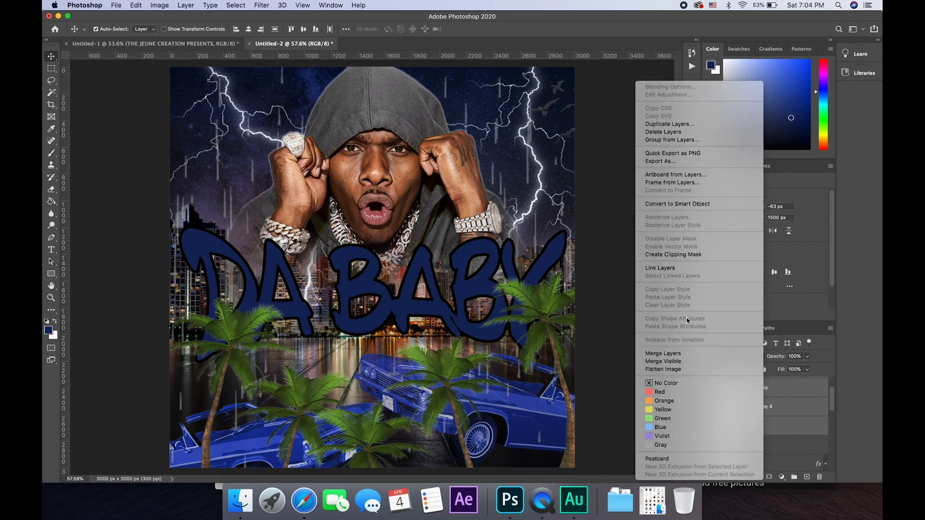
left_click(689, 354)
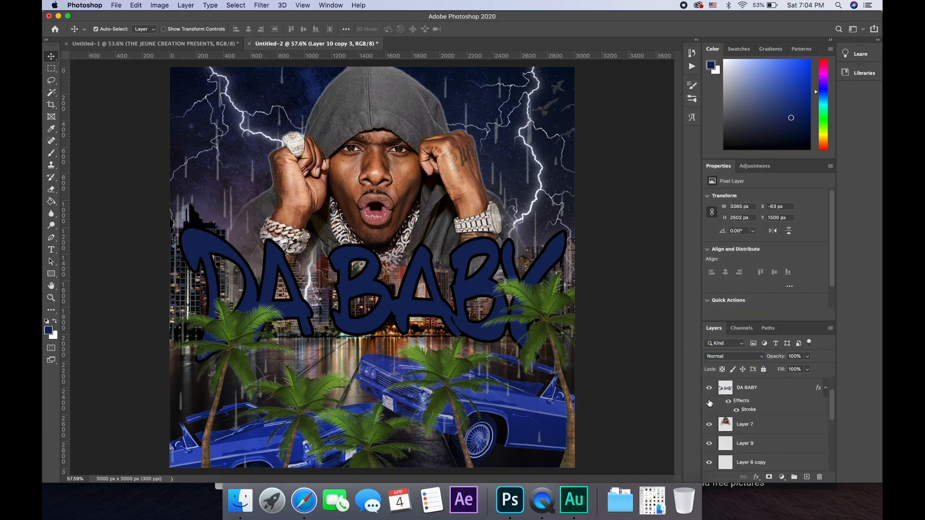
- Toggle Layer 8's visibility and try placing the merged palm layer beneath the DA BABY title
scroll(709, 402, "up", 2)
left_click(710, 406)
left_click(710, 405)
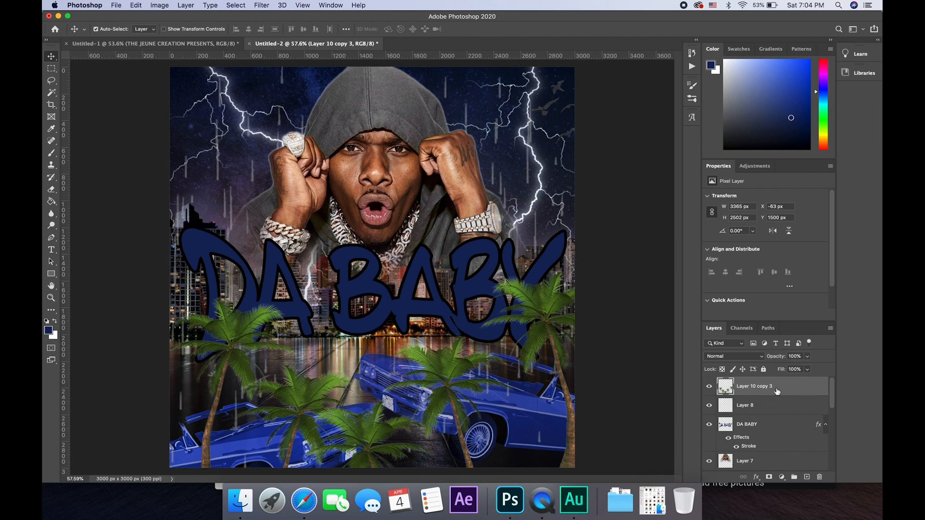
left_click_drag(777, 391, 774, 456)
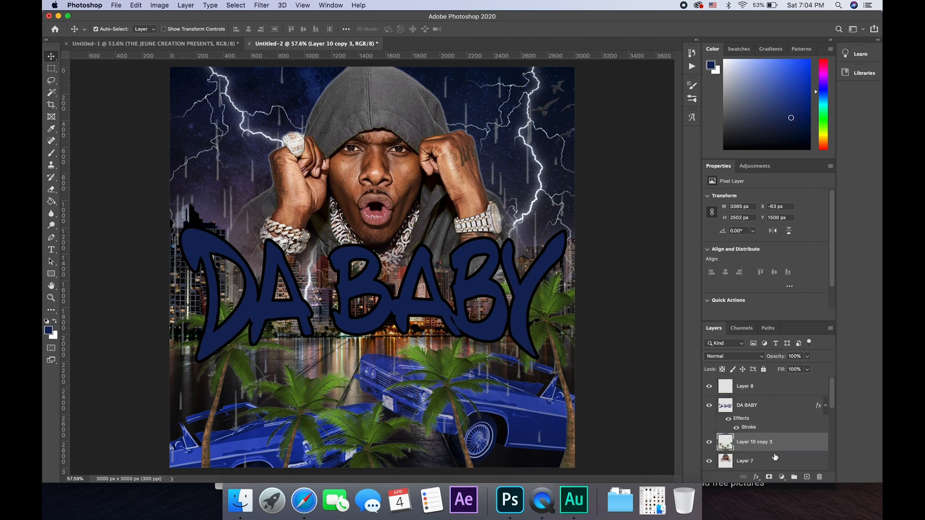
left_click_drag(787, 443, 785, 381)
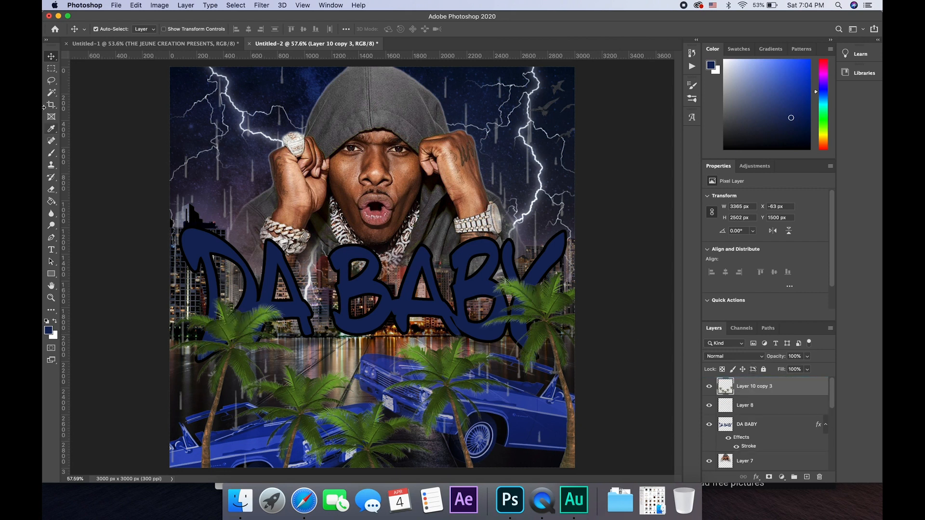
- Try erasing the palm trunks over the cars with the Eraser at 80% opacity and undo the strokes
left_click(51, 192)
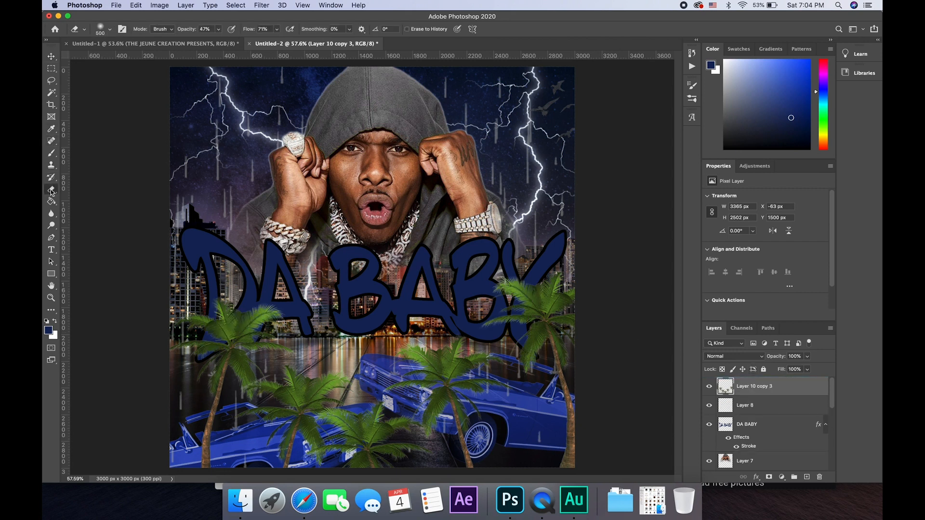
left_click_drag(187, 30, 194, 33)
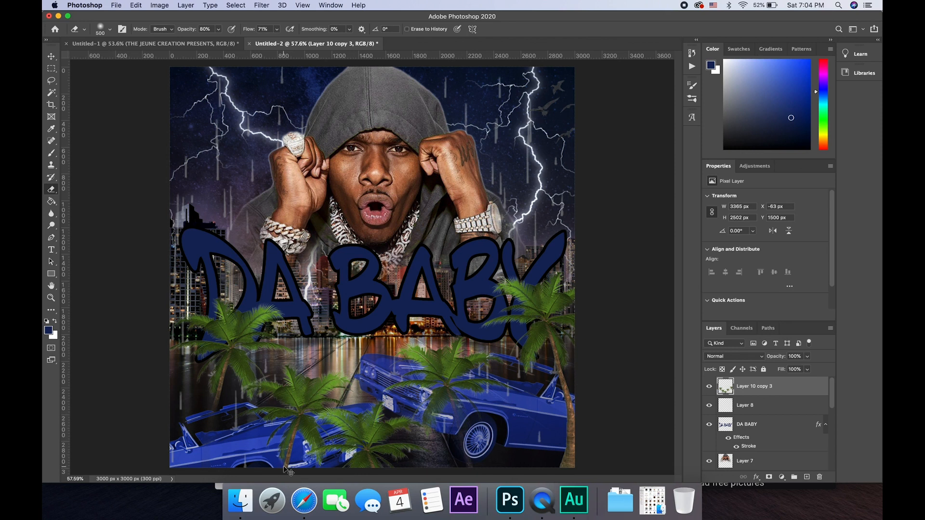
key("super+z")
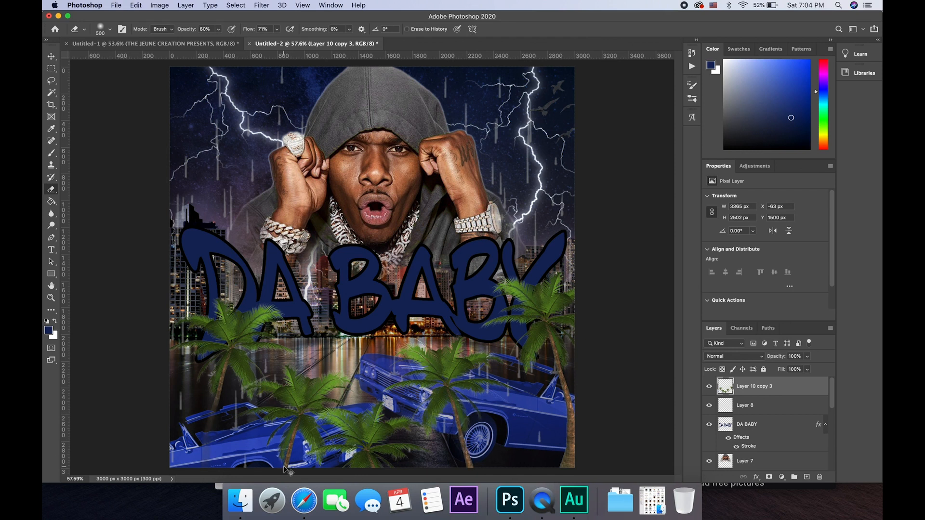
key("super+z")
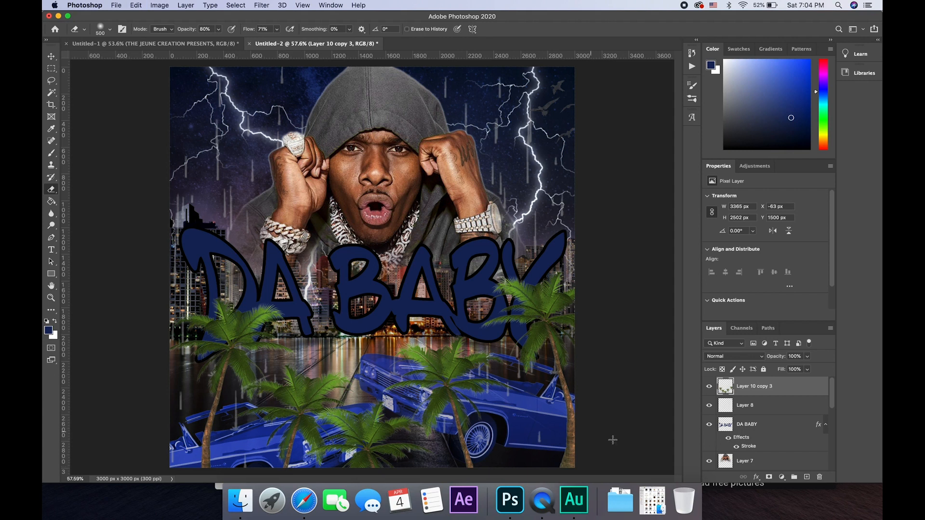
- Try the merged palm layer at several lower positions in the layer stack, down to beneath Layer 4 copy, and return it to the top
left_click_drag(794, 388, 785, 450)
scroll(784, 449, "down", 2)
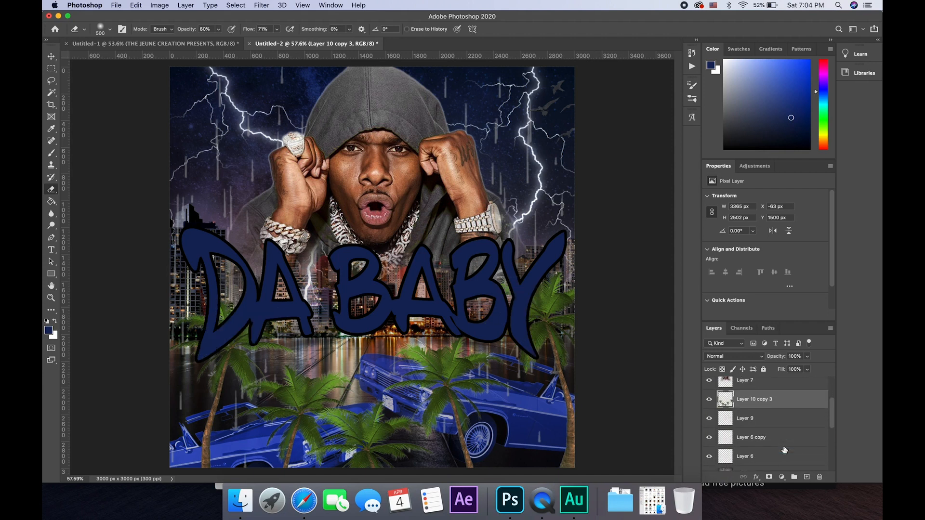
left_click_drag(789, 401, 792, 461)
scroll(792, 462, "down", 5)
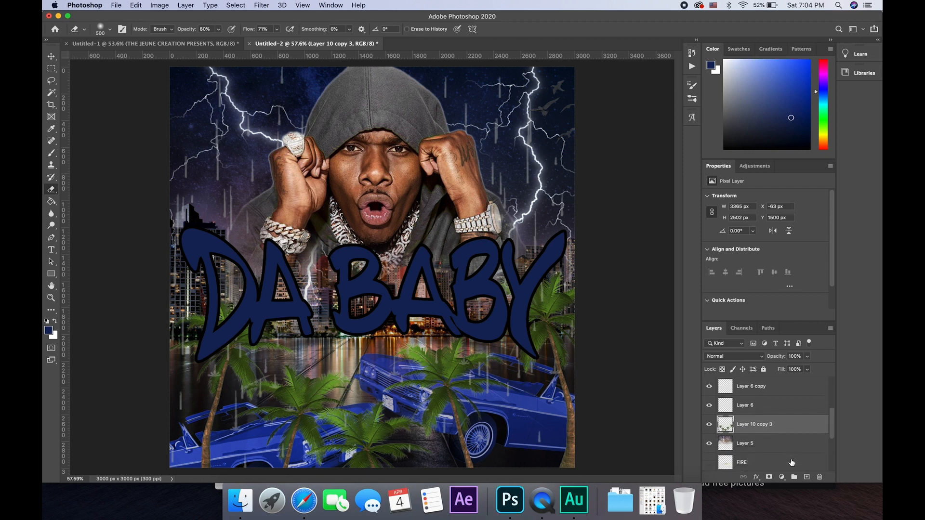
left_click_drag(784, 399, 785, 461)
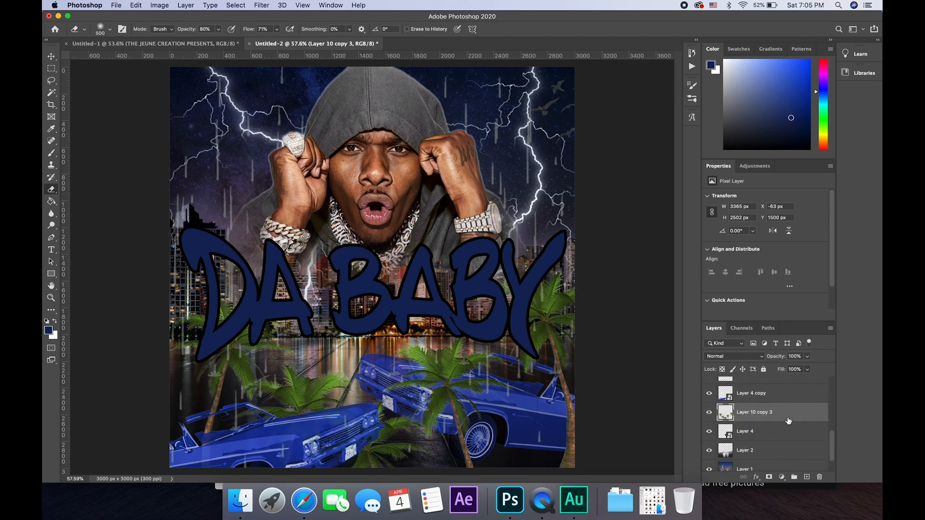
left_click_drag(791, 411, 789, 382)
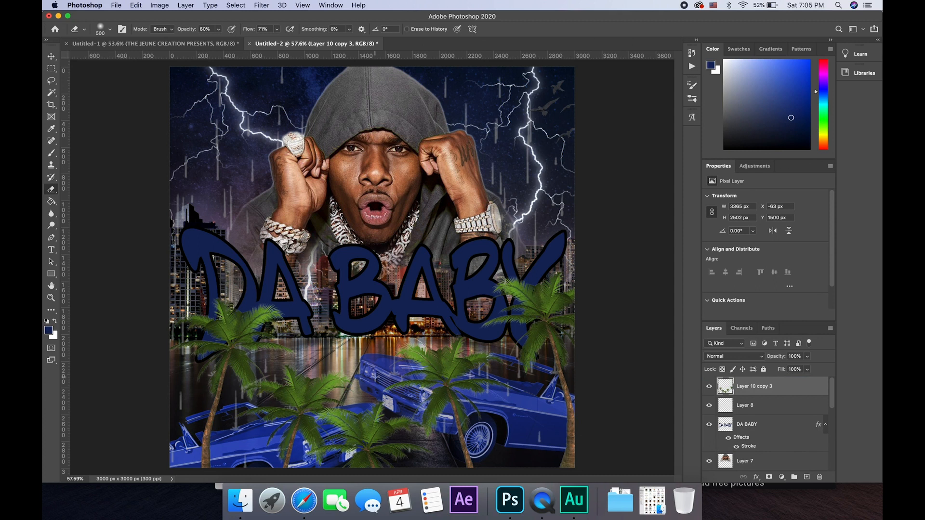
- Enlarge the merged palm layer to about 107.84% and lower it, placing it at X -315 px, Y 1568 px
key("super+t")
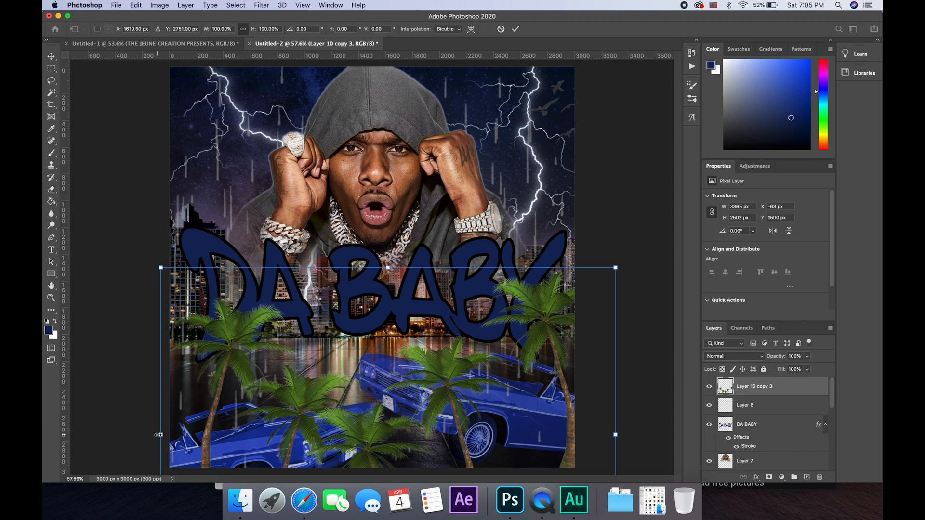
left_click_drag(159, 435, 126, 422)
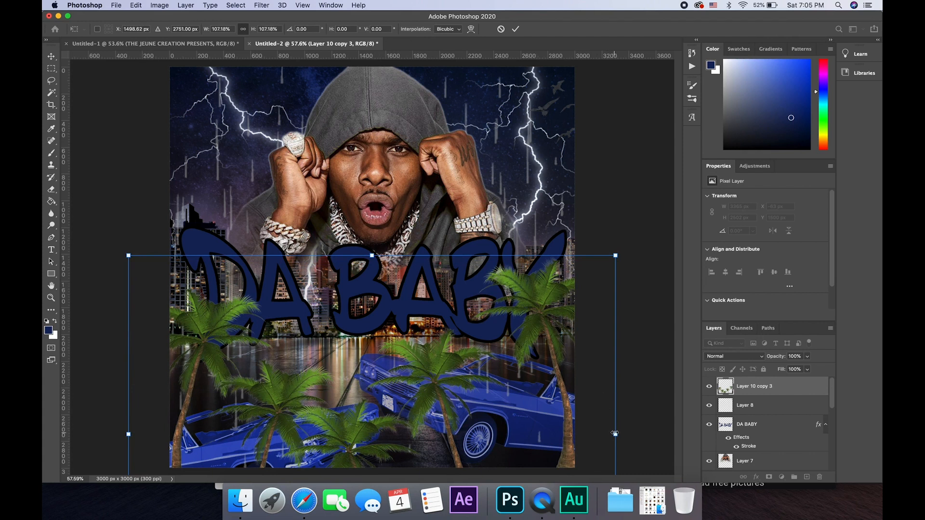
left_click_drag(615, 433, 619, 432)
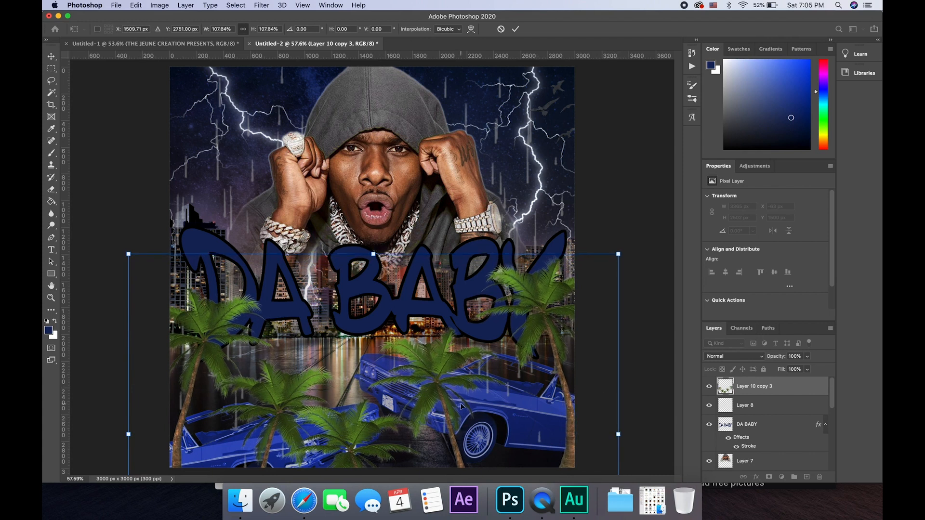
mouse_move(443, 402)
left_mouse_down()
mouse_move(446, 361)
mouse_move(438, 421)
left_mouse_up()
key("Return")
- Erase the palms covering the two cars and the right palm's trunk, raising the Eraser opacity from 80% to 100% for the remnants
key("e")
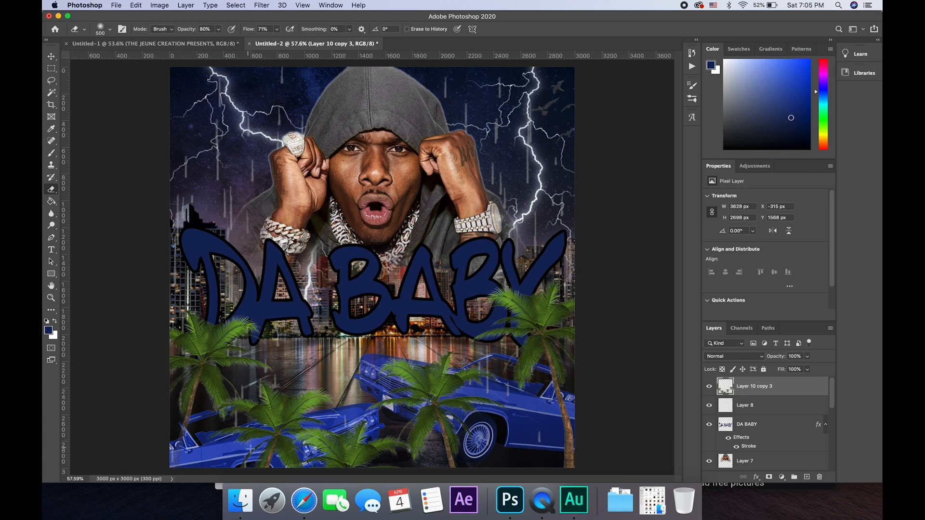
mouse_move(257, 451)
left_mouse_down()
mouse_move(260, 465)
mouse_move(304, 434)
mouse_move(332, 453)
mouse_move(366, 433)
mouse_move(295, 468)
left_mouse_up()
mouse_move(433, 394)
left_mouse_down()
mouse_move(407, 394)
mouse_move(415, 400)
mouse_move(442, 399)
mouse_move(402, 390)
mouse_move(408, 380)
mouse_move(391, 375)
mouse_move(451, 389)
mouse_move(431, 410)
left_mouse_up()
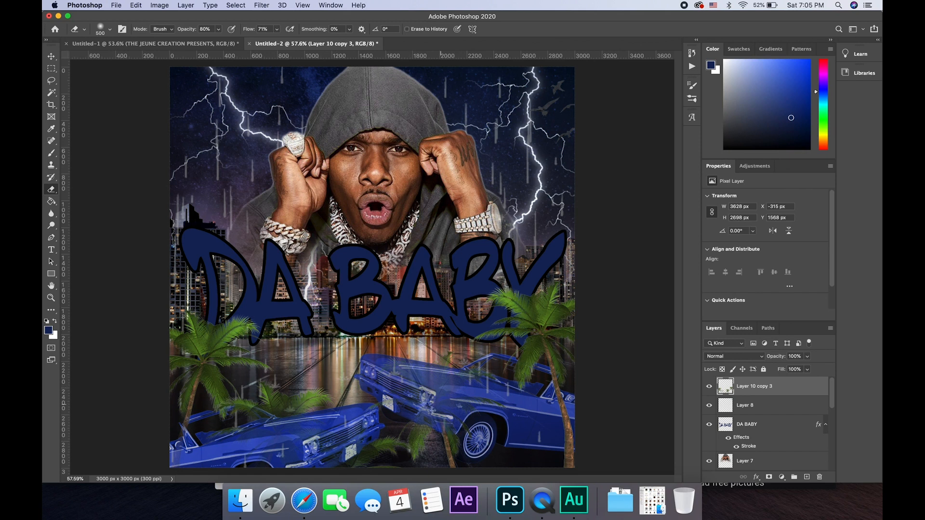
left_click_drag(567, 405, 569, 453)
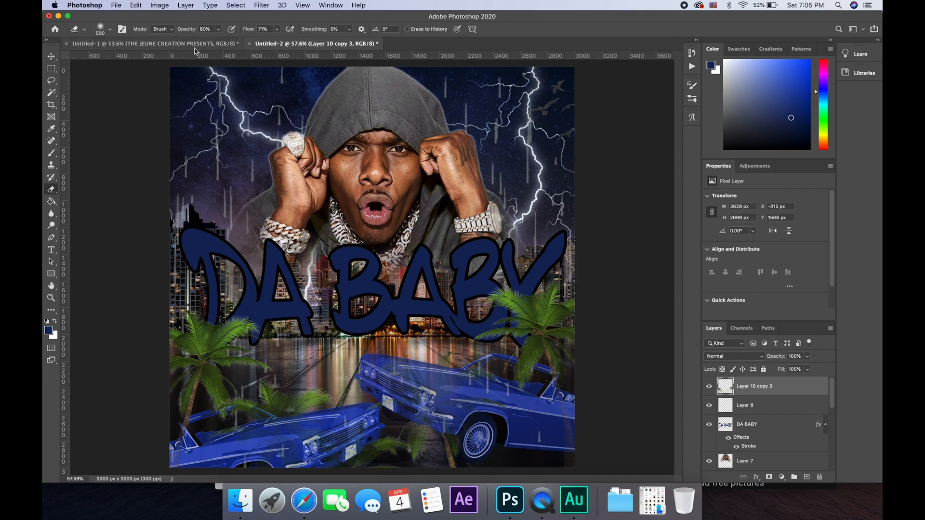
left_click_drag(187, 29, 234, 32)
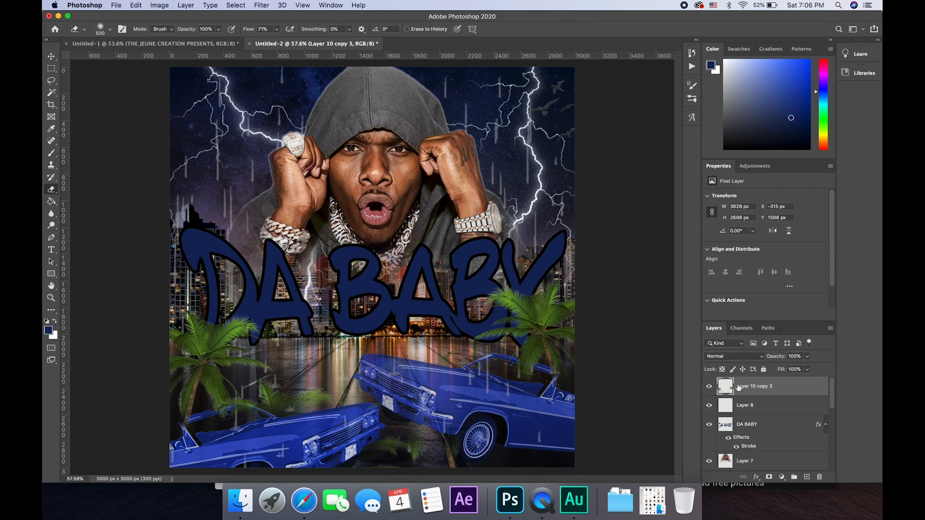
- Duplicate the merged palm layer and check the Untitled-1 cover for reference
left_click(708, 388)
left_click(708, 389)
key("super+j")
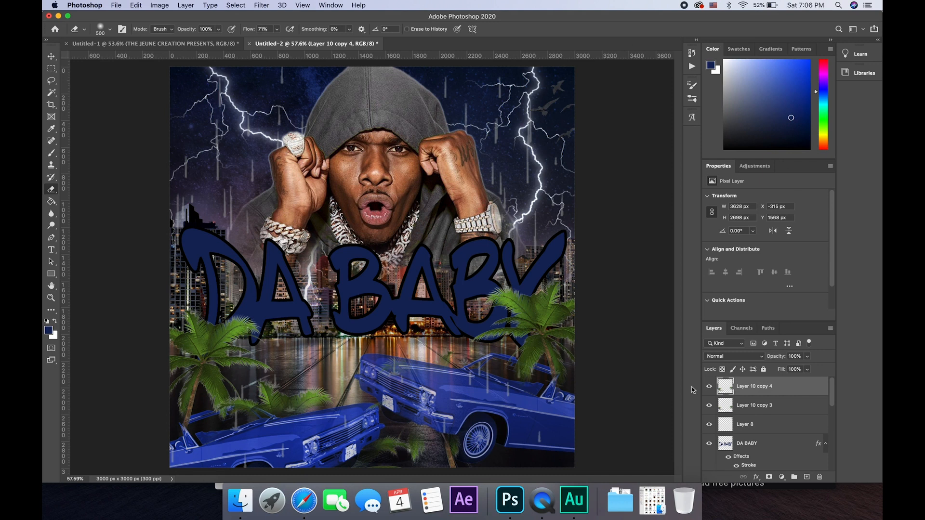
left_click(178, 47)
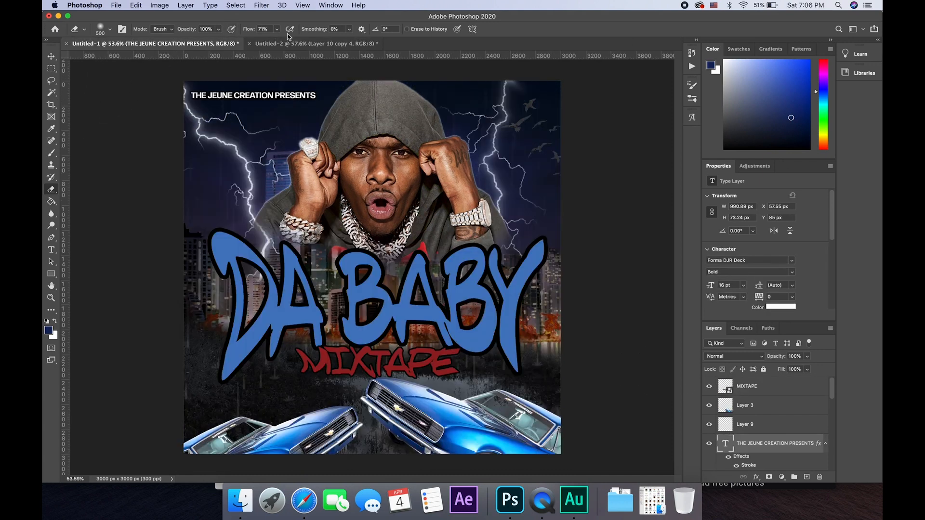
left_click(334, 44)
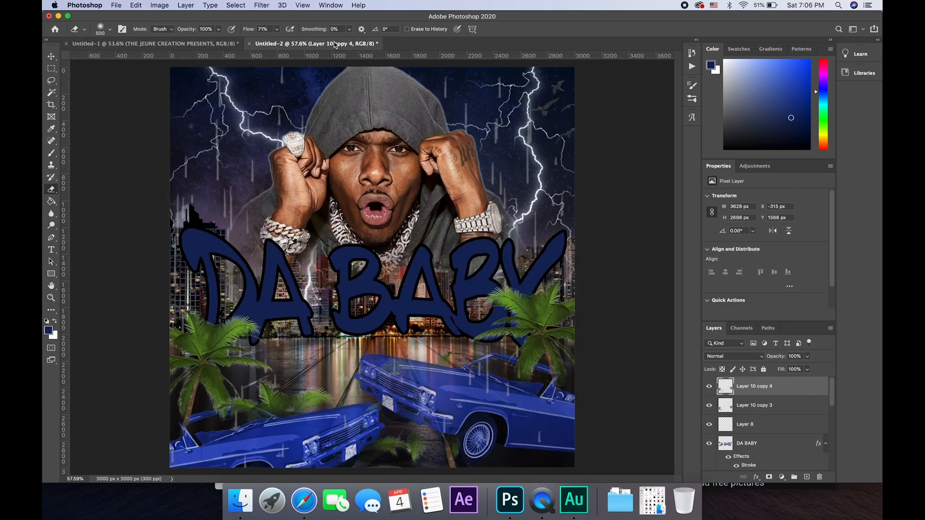
- Add a placeholder text layer over the water beneath the DA BABY title and set its font to Subway Paris SC
left_click(51, 57)
left_click(514, 403)
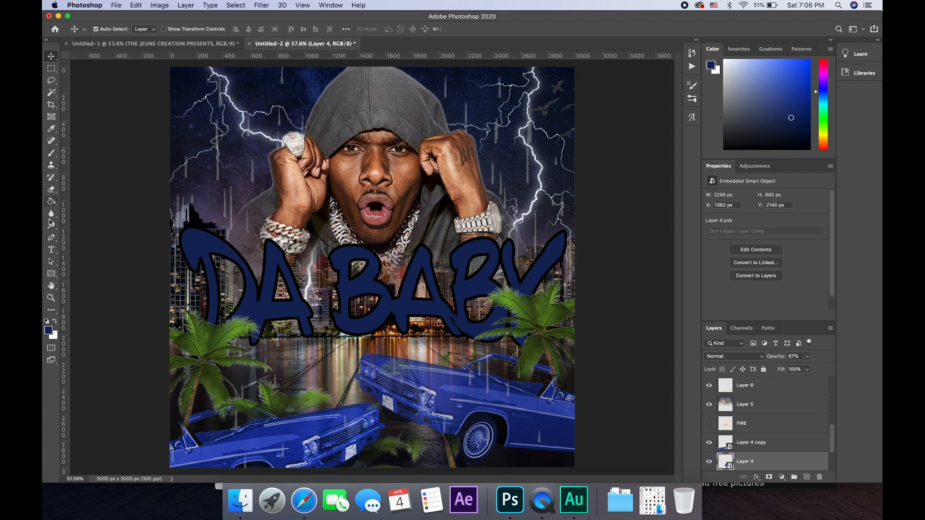
left_click(51, 250)
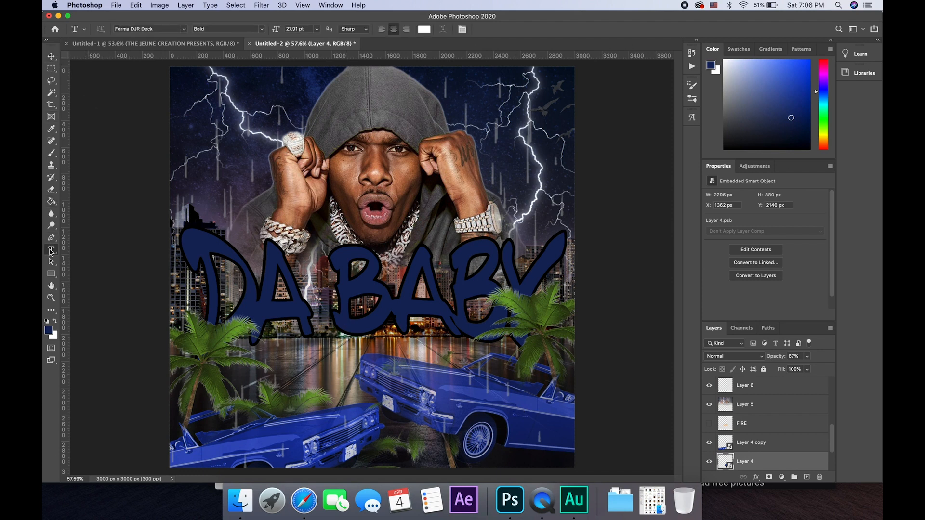
left_click(348, 370)
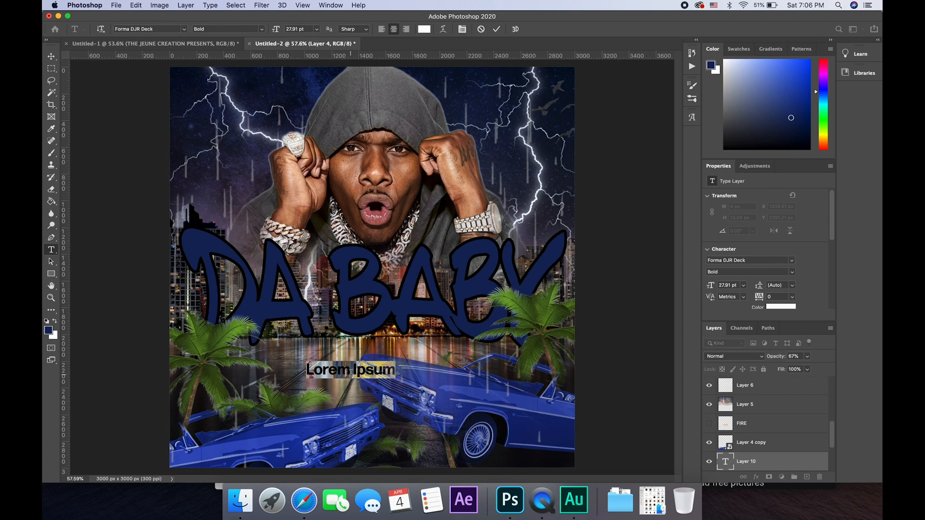
left_click(184, 30)
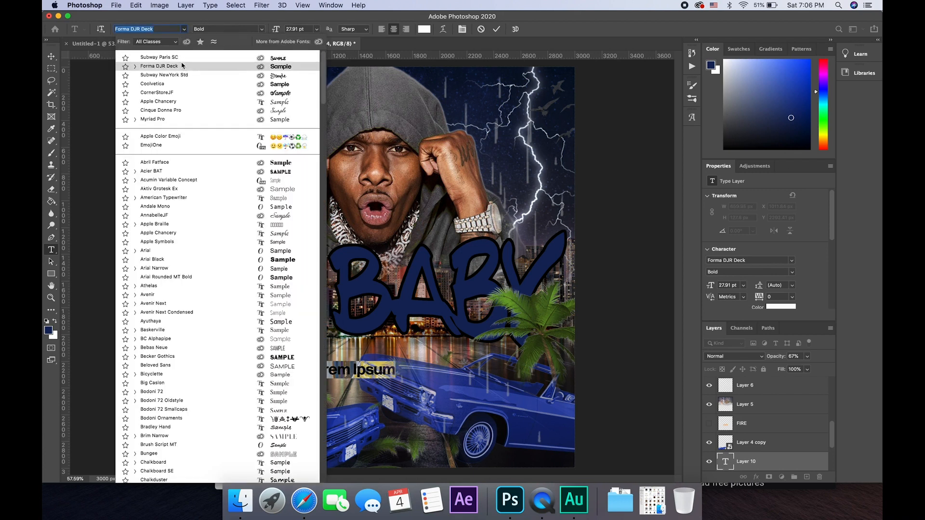
left_click(170, 45)
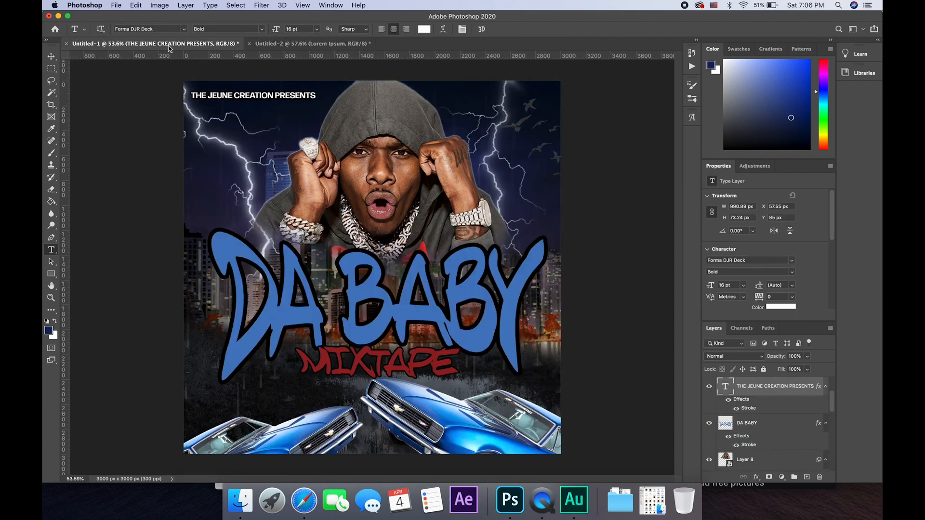
left_click(289, 44)
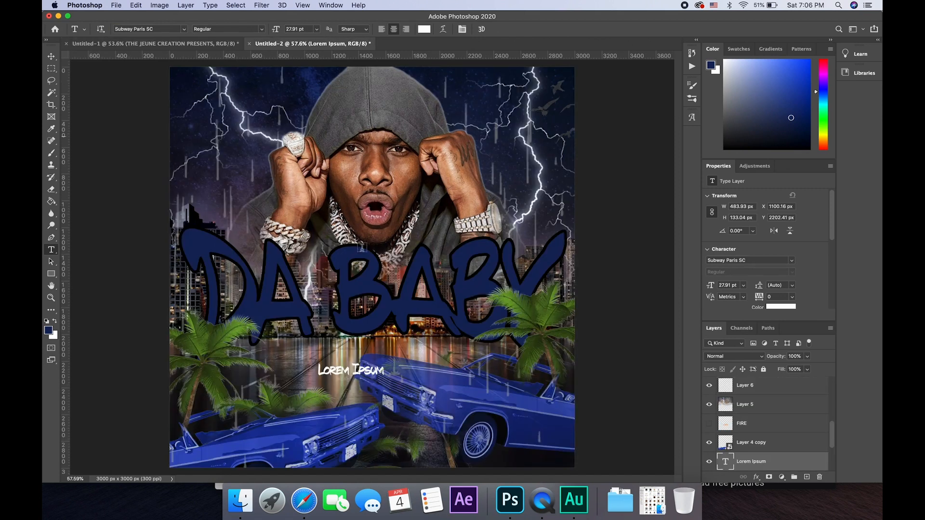
- Replace the placeholder text with MIXTAPE and enlarge it to 101.91 pt
left_click(340, 370)
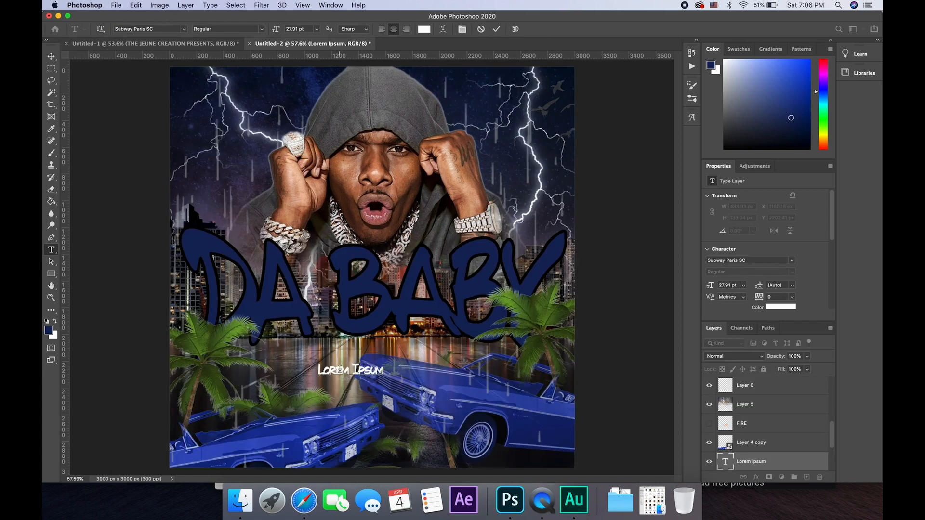
double_click(340, 369)
key("super+a")
type("M")
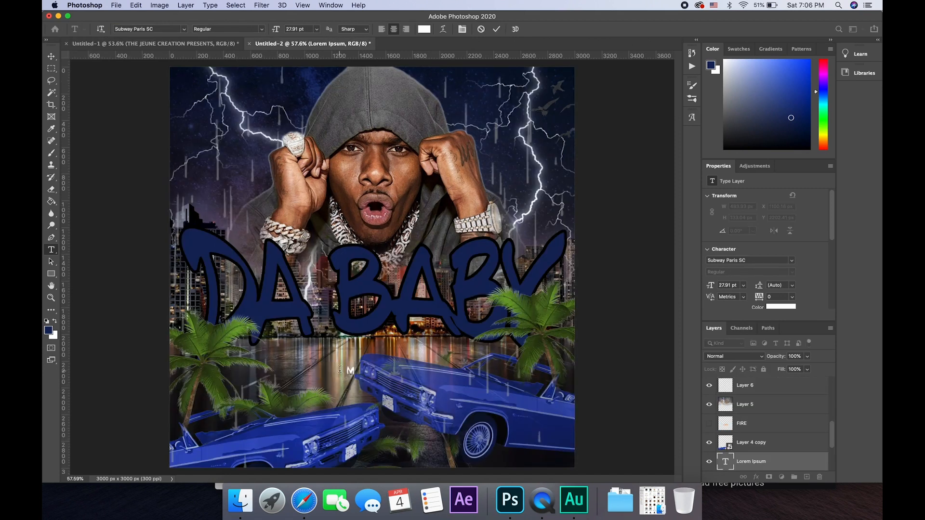
type("IXTAPE")
key("super+a")
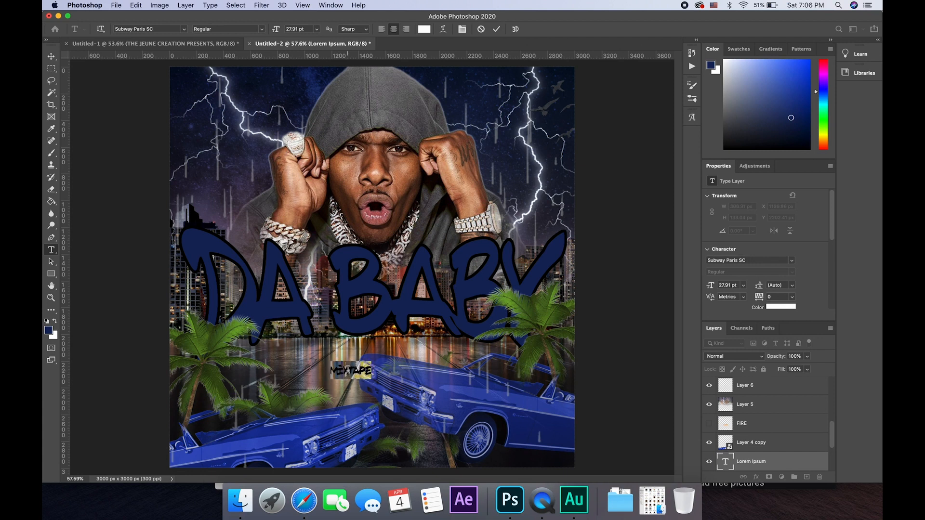
left_click_drag(276, 29, 312, 30)
left_click(51, 56)
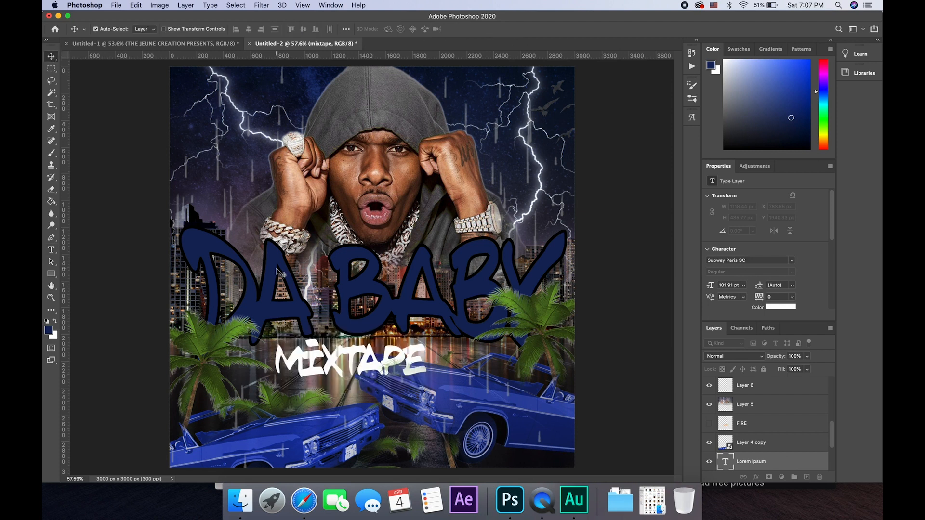
- Centre the MIXTAPE text beneath the title at X 1021.65 px, Y 1940.33 px, and retype its wording as MIXTAPE
left_click_drag(338, 368, 370, 366)
double_click(365, 361)
type("M")
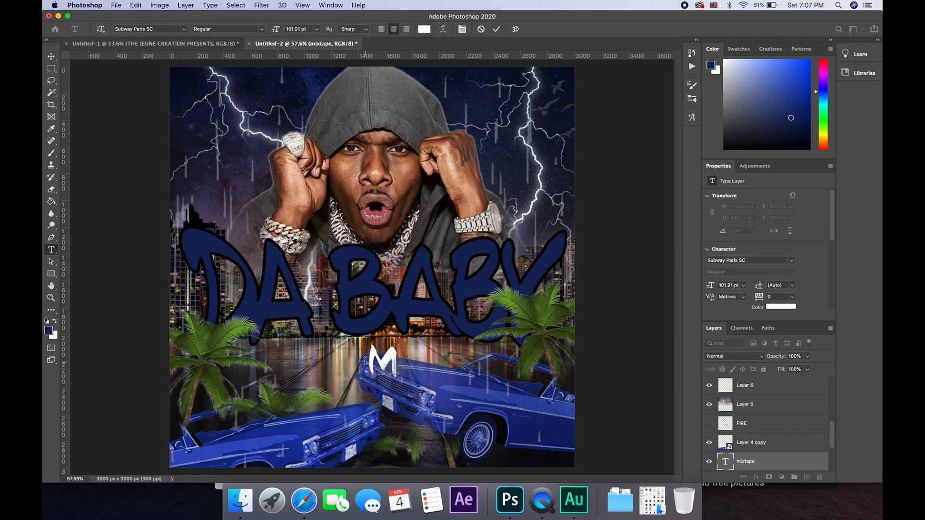
type("IXTAPE")
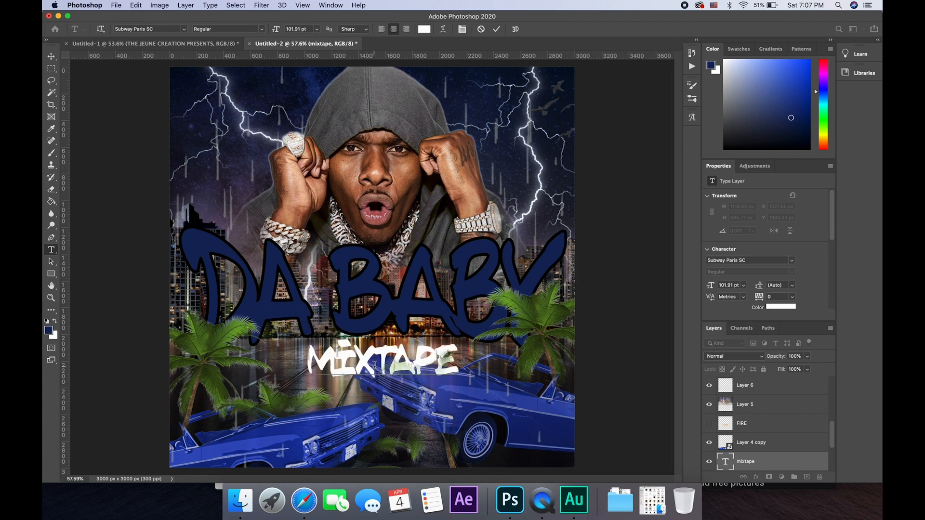
- Bring the mixtape layer to the top of the layer stack and give it a 16 px black outside stroke
left_click(53, 57)
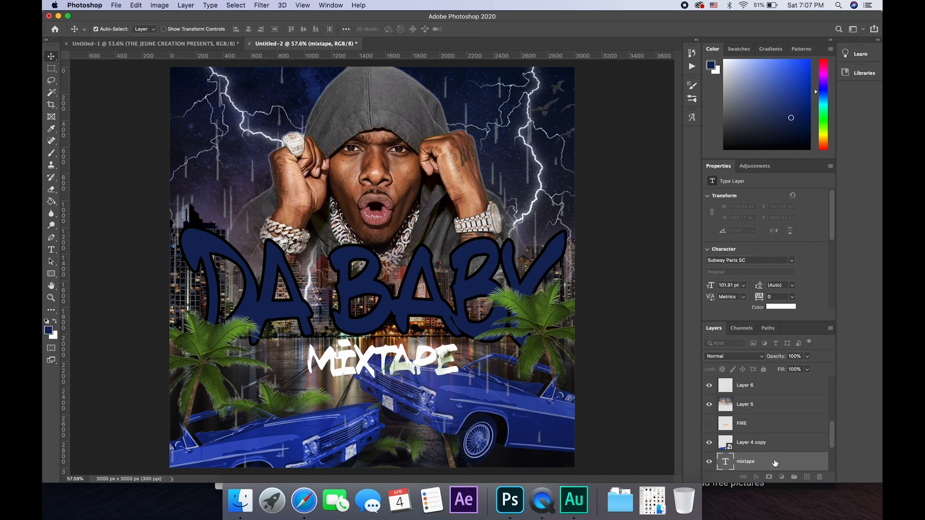
left_click_drag(774, 463, 767, 379)
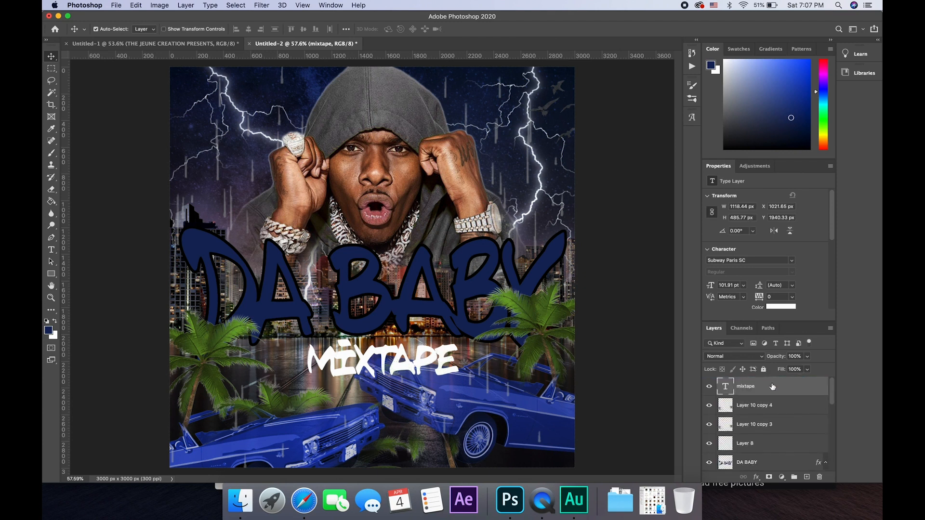
right_click(772, 386)
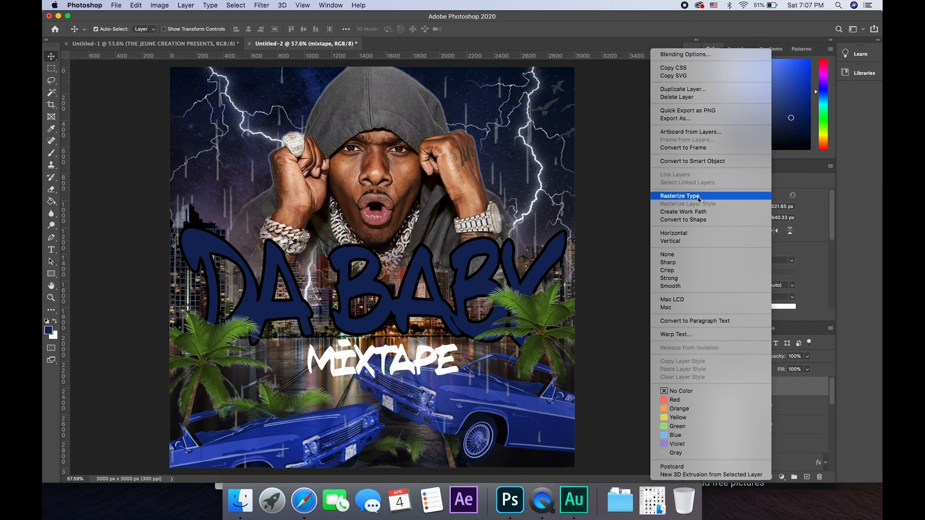
left_click(685, 54)
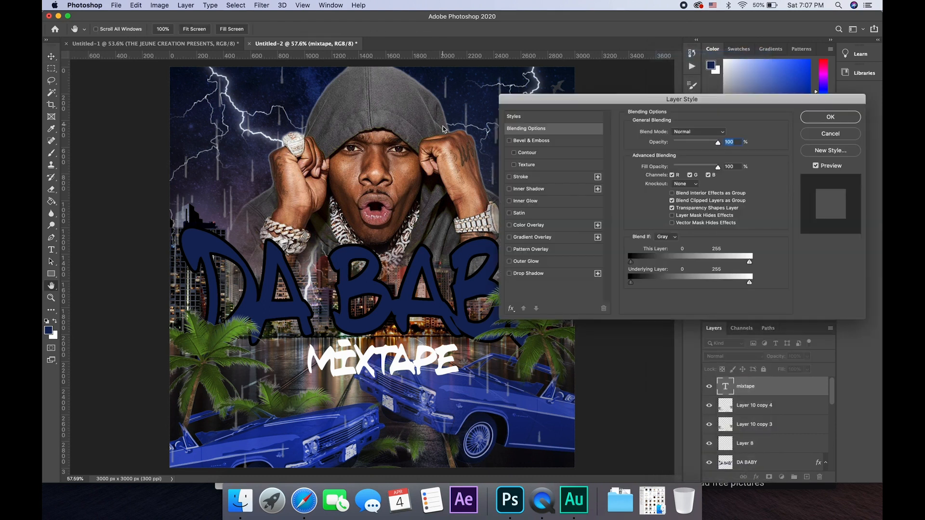
left_click(521, 177)
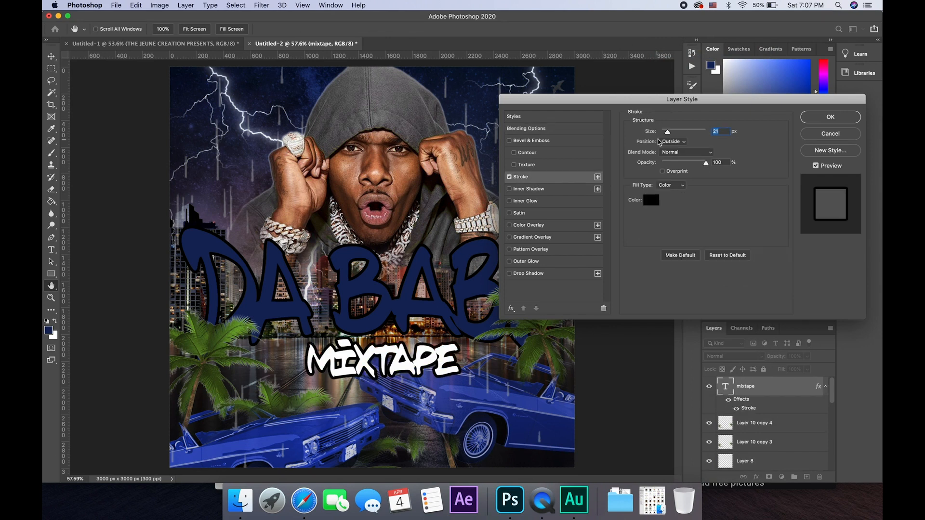
left_click_drag(669, 136, 667, 135)
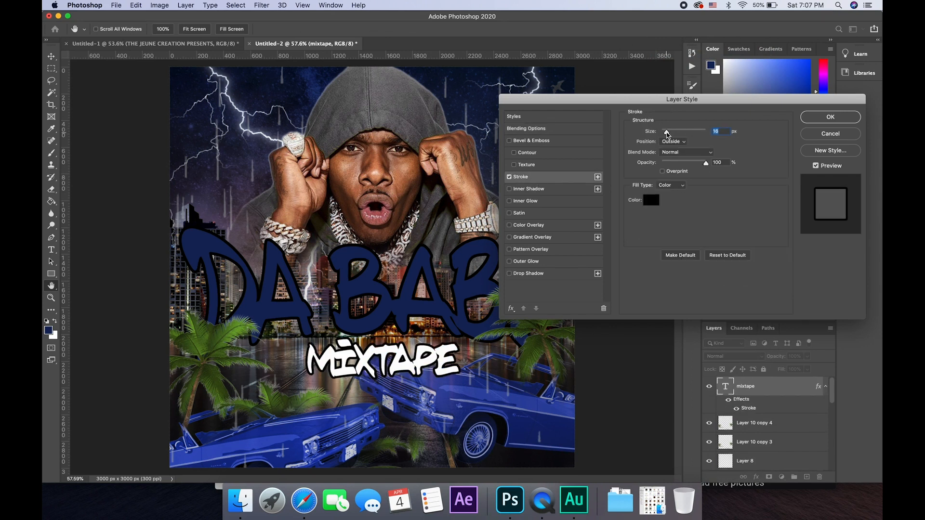
left_click(830, 117)
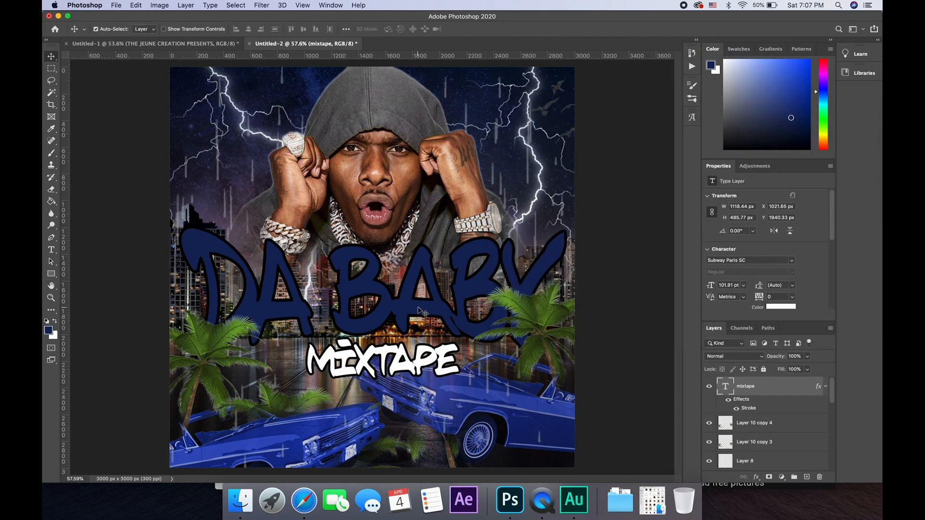
- Move the DA BABY title up over the rapper's chest and raise the MIXTAPE text beneath it to Y 1744.33 px
left_click(378, 295)
left_click_drag(375, 289, 376, 253)
left_click_drag(387, 352, 385, 326)
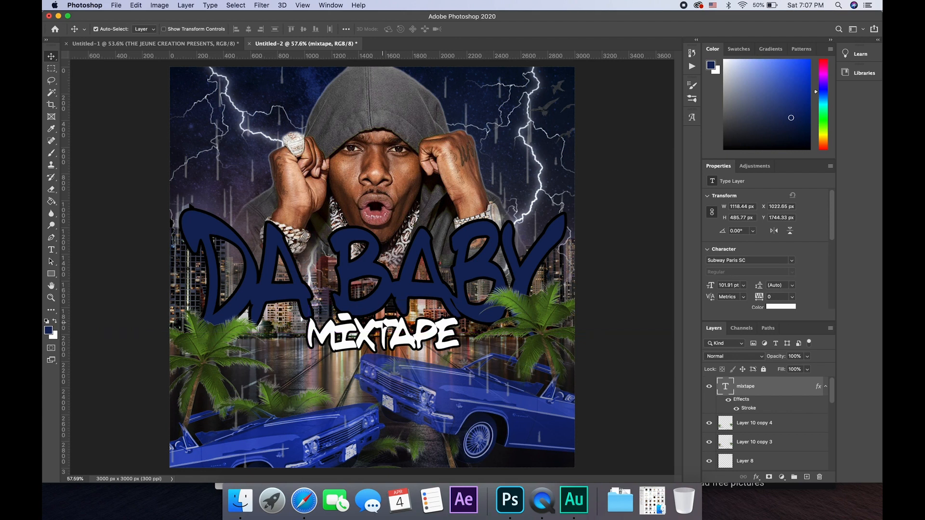
- Rasterize the MIXTAPE text and warp its corners outward, flaring the M side down, to about 1254 × 334 px
right_click(770, 399)
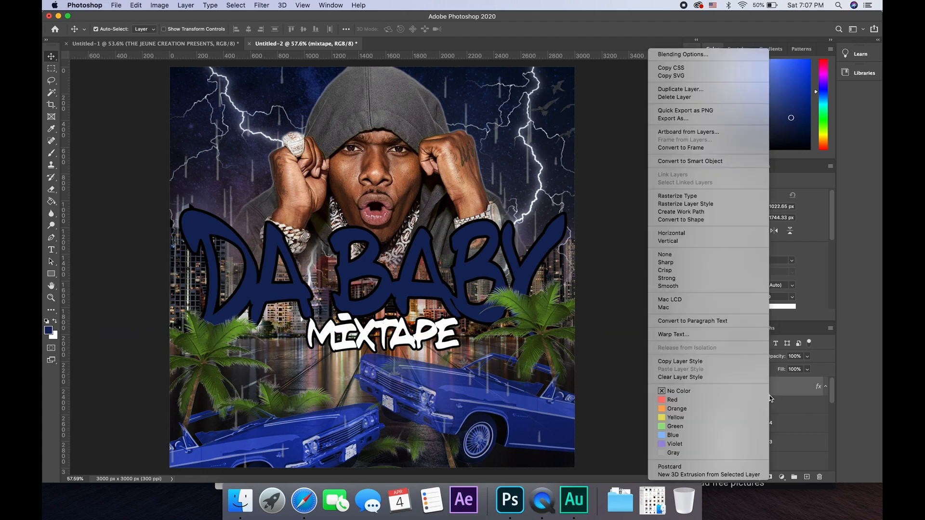
left_click(699, 196)
key("super+t")
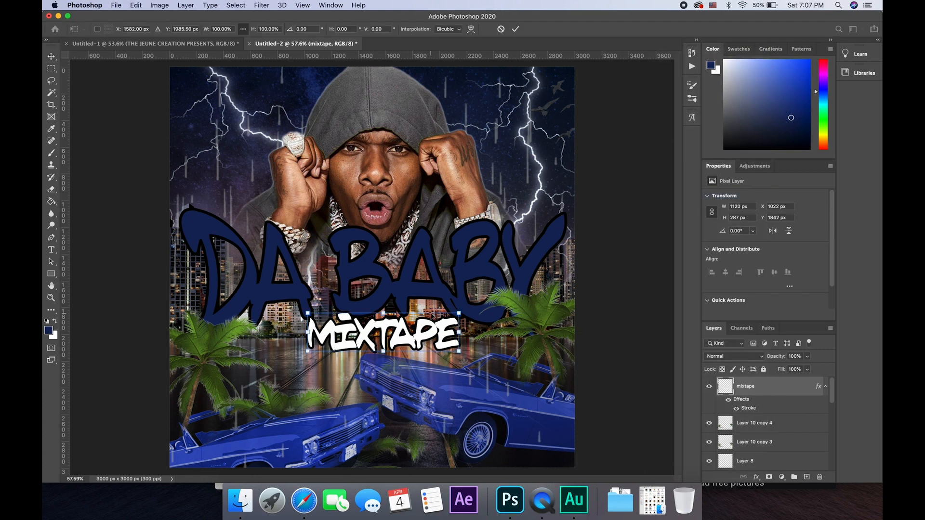
right_click(394, 307)
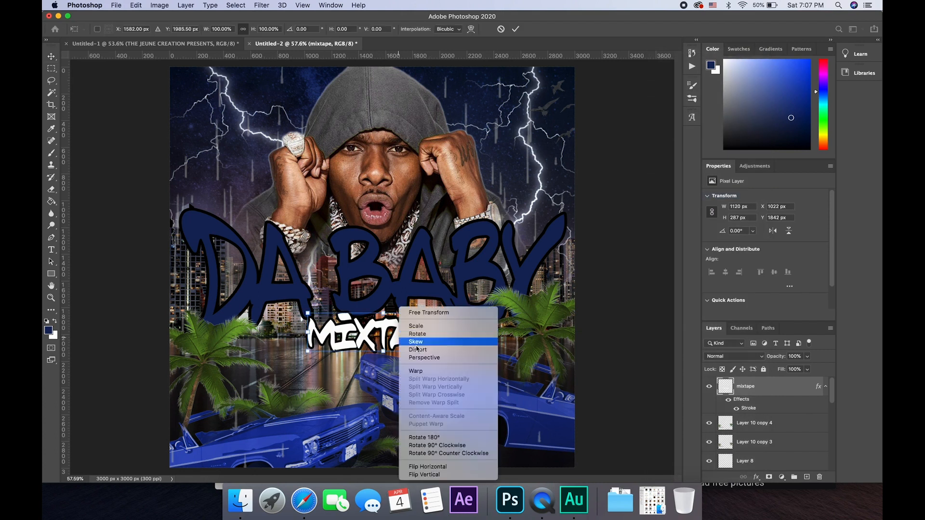
left_click(414, 372)
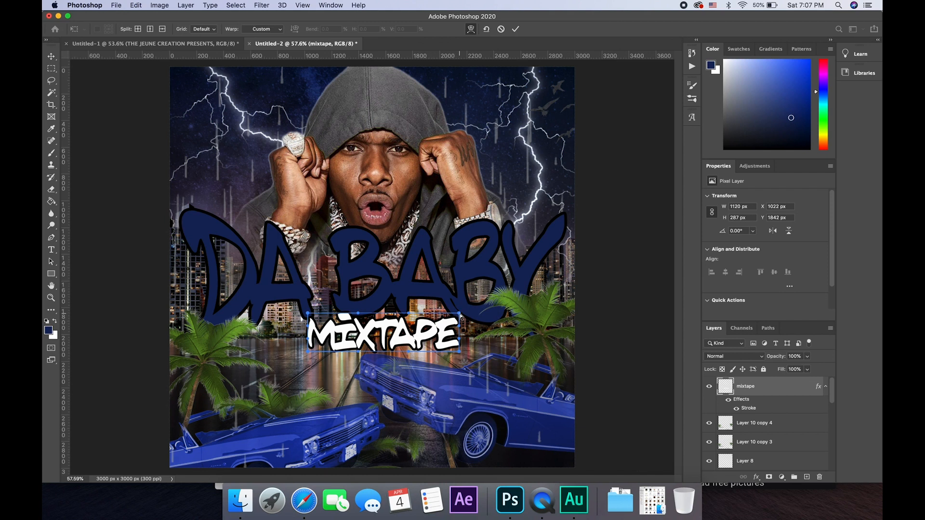
mouse_move(460, 316)
left_mouse_down()
mouse_move(473, 314)
mouse_move(455, 324)
mouse_move(476, 312)
mouse_move(463, 333)
mouse_move(445, 322)
mouse_move(474, 311)
mouse_move(414, 346)
mouse_move(463, 309)
mouse_move(448, 341)
mouse_move(466, 356)
mouse_move(468, 318)
left_mouse_up()
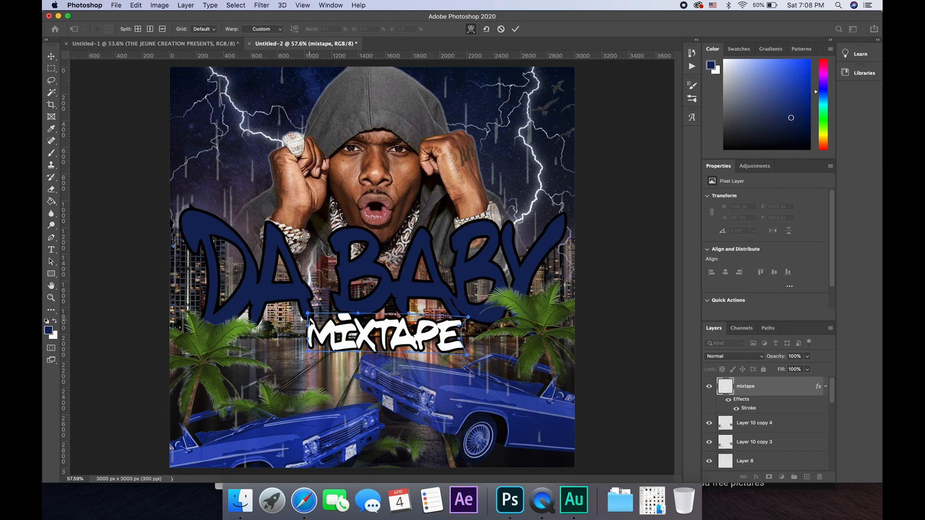
left_click_drag(308, 314, 290, 315)
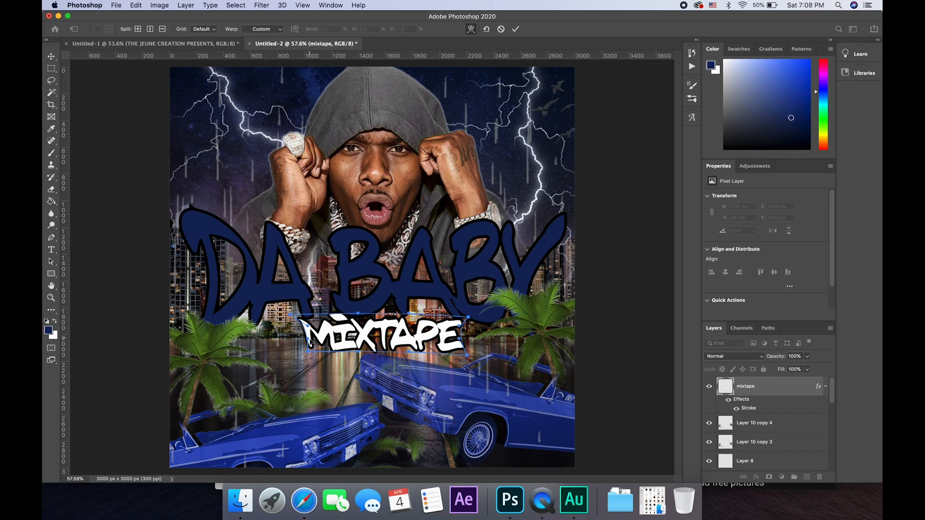
left_click_drag(308, 351, 283, 366)
key("Return")
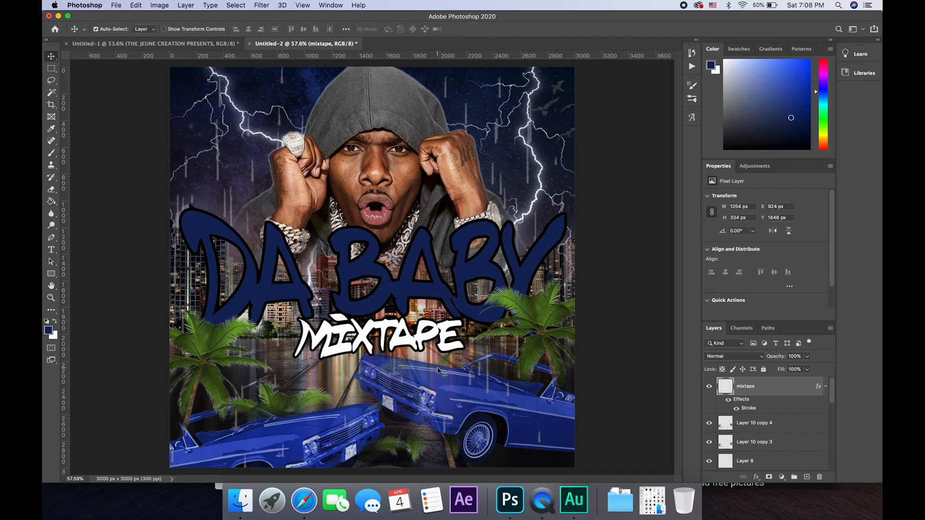
- Refine the MIXTAPE lettering's shape with another transform, to about 1256 × 327 px at X 916 px, Y 1829 px
key("super+t")
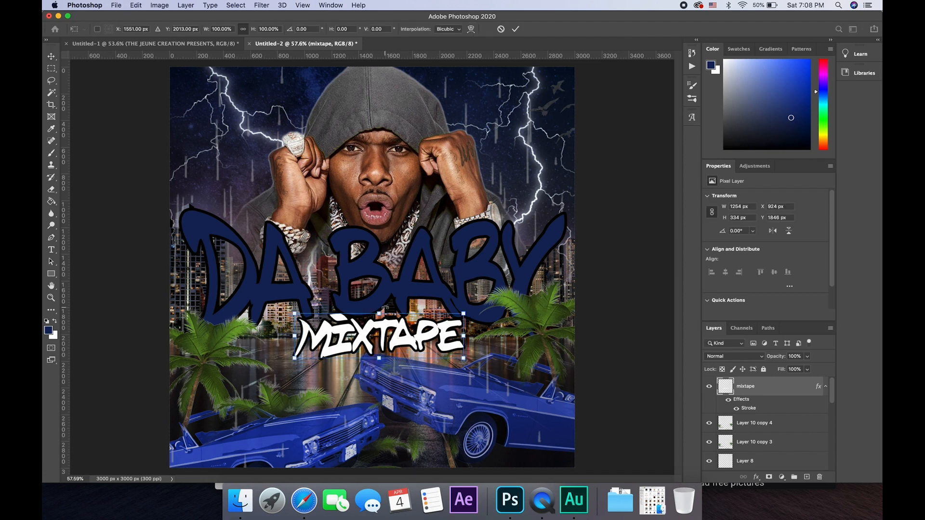
left_click_drag(384, 301, 387, 300)
key("Return")
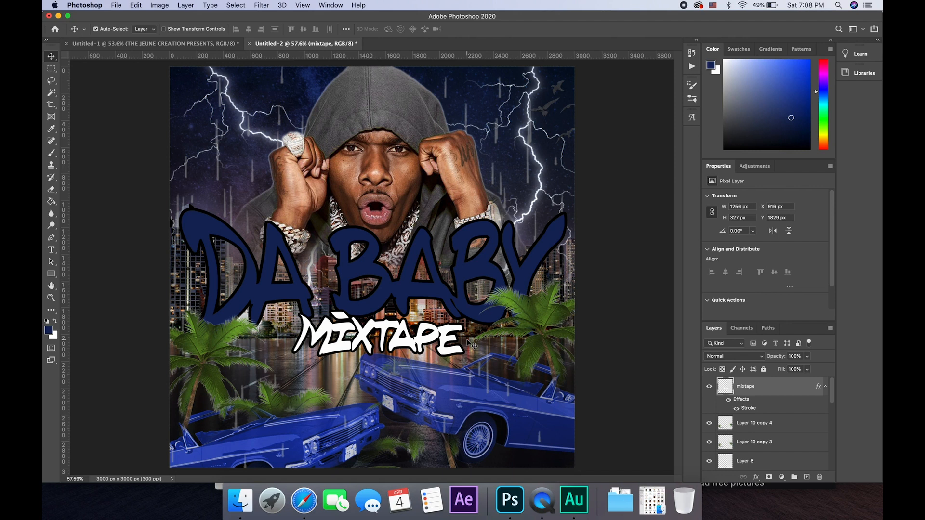
- Open the contents of the Layer 4 copy car smart object for inspection and return to the Untitled-2 cover
scroll(728, 433, "down", 5)
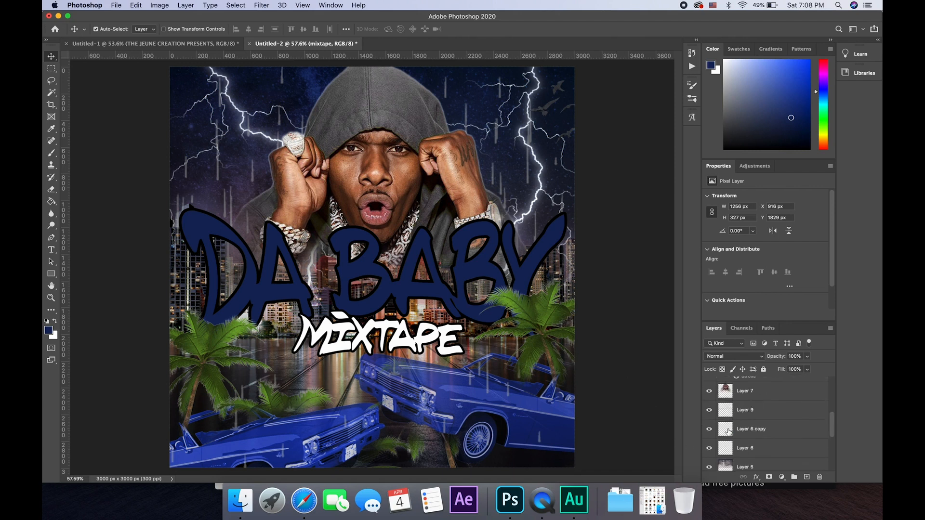
scroll(728, 432, "down", 2)
scroll(728, 432, "up", 2)
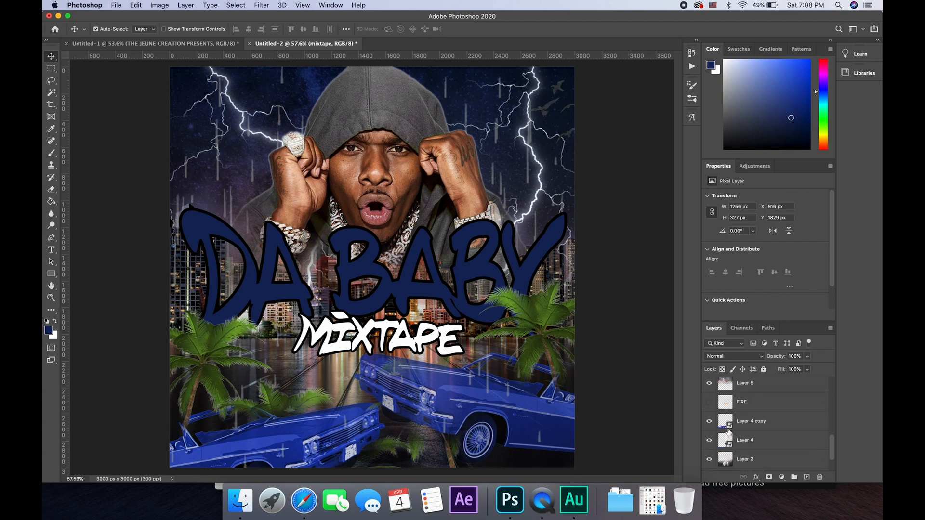
double_click(726, 423)
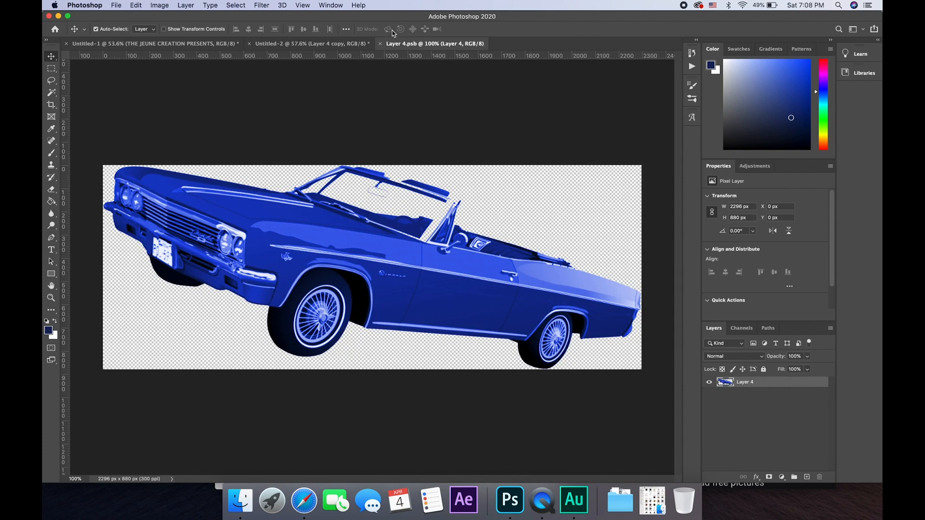
left_click(381, 44)
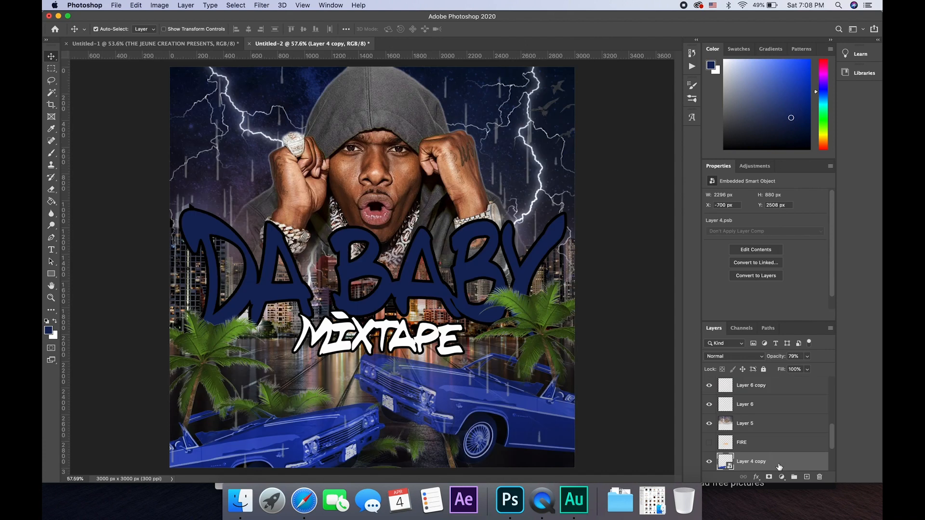
- Delete both old blue car layers, Layer 4 copy and Layer 4, from the cover
key("Delete")
scroll(779, 467, "down", 3)
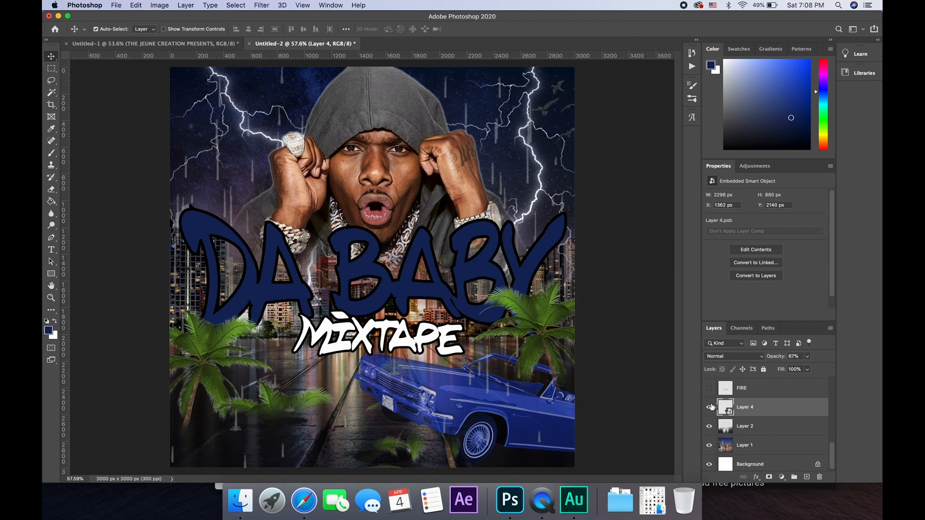
left_click(709, 410)
left_click(709, 407)
key("BackSpace")
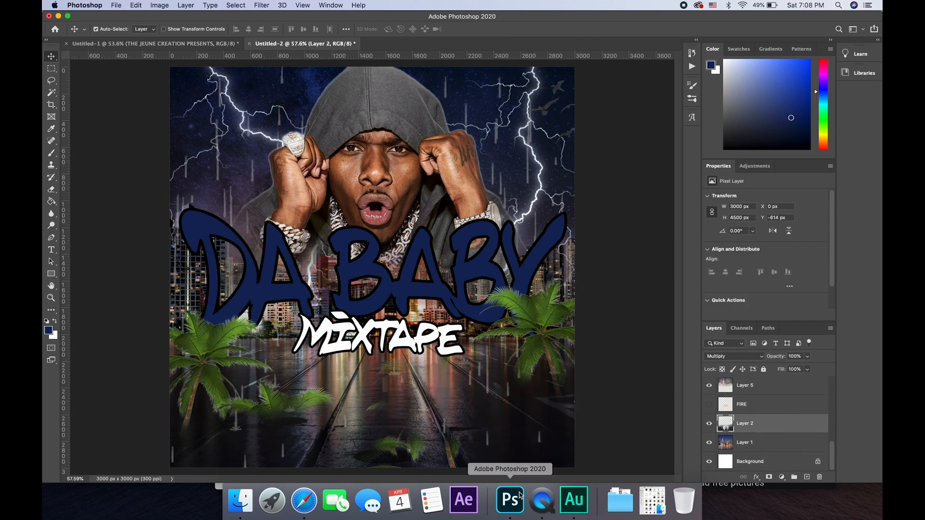
- Paste the new blue muscle car, bring its layer to the top of the stack and move it over the road
key("super+v")
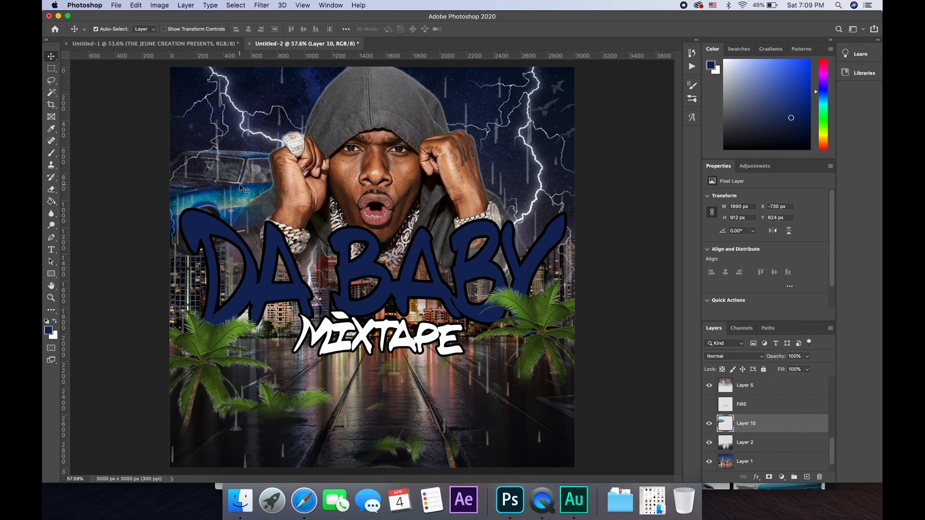
left_click_drag(798, 432, 795, 382)
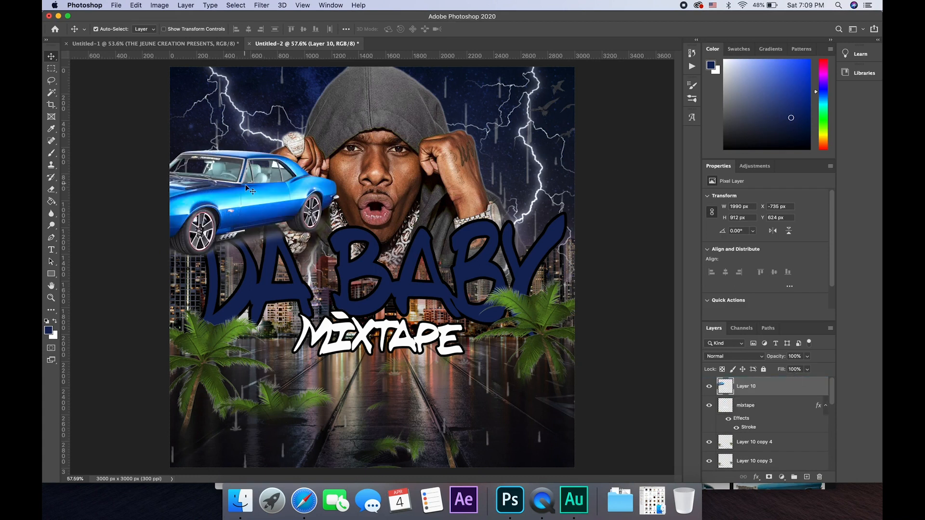
left_click_drag(252, 196, 460, 413)
- Tilt the blue muscle car with its front end raised and place it on the road at X 1227 px, Y 2204 px
key("super+t")
left_click_drag(477, 357, 523, 373)
left_click_drag(448, 418, 529, 438)
key("Escape")
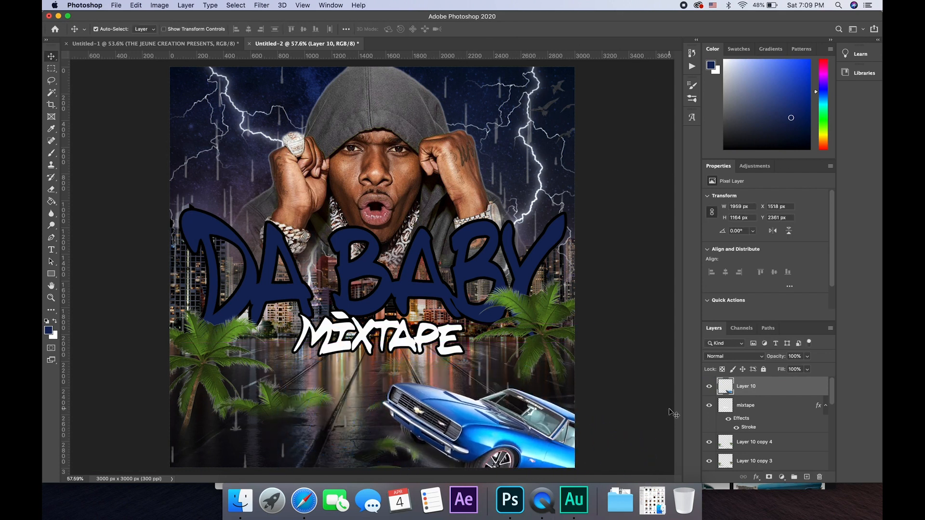
left_click_drag(482, 433, 439, 411)
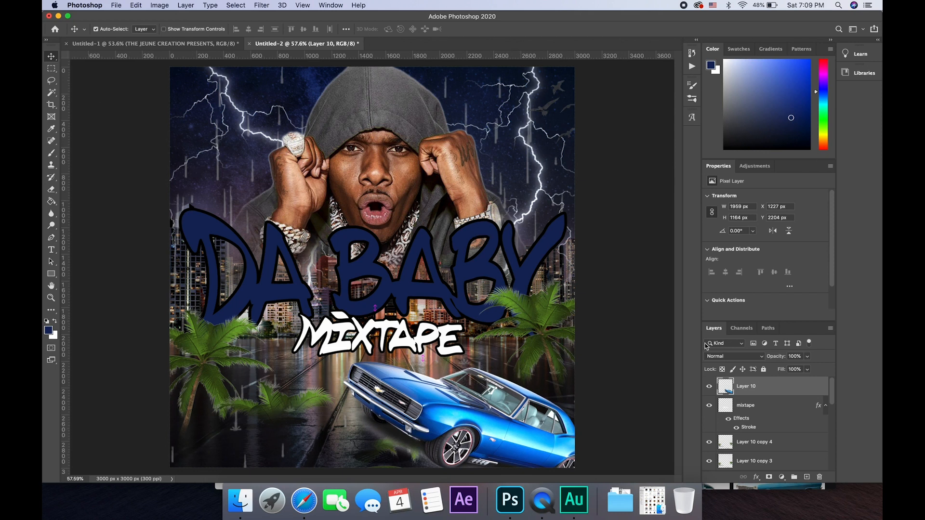
- Duplicate the muscle car, flip the copy horizontally and place it in the cover's lower-left corner at about X -415 px, Y 2523 px
key("super+j")
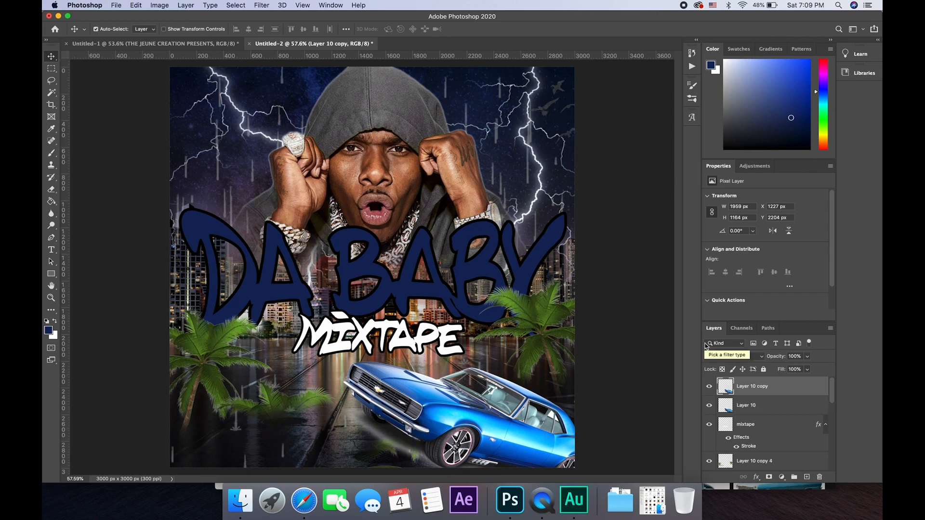
key("super+t")
left_click_drag(477, 435, 303, 416)
key("Return")
left_click(359, 5)
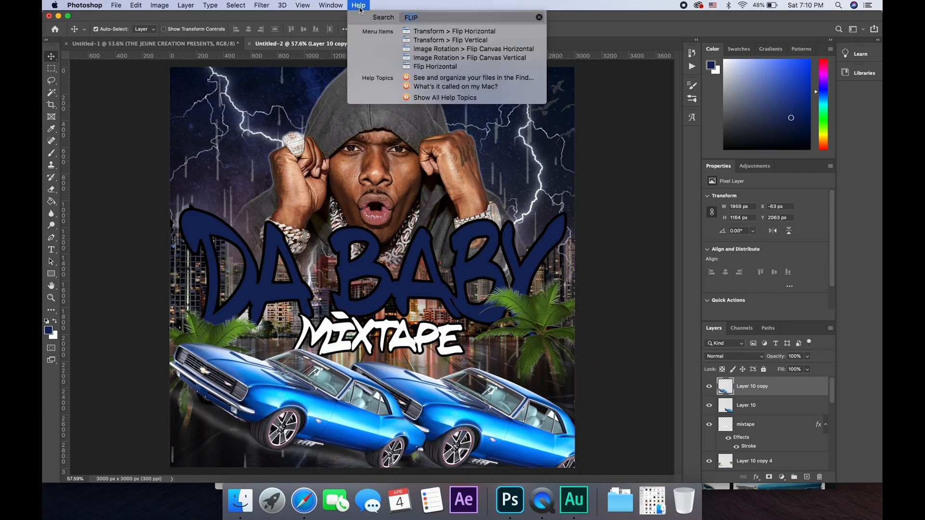
left_click(447, 31)
left_click_drag(274, 400, 215, 461)
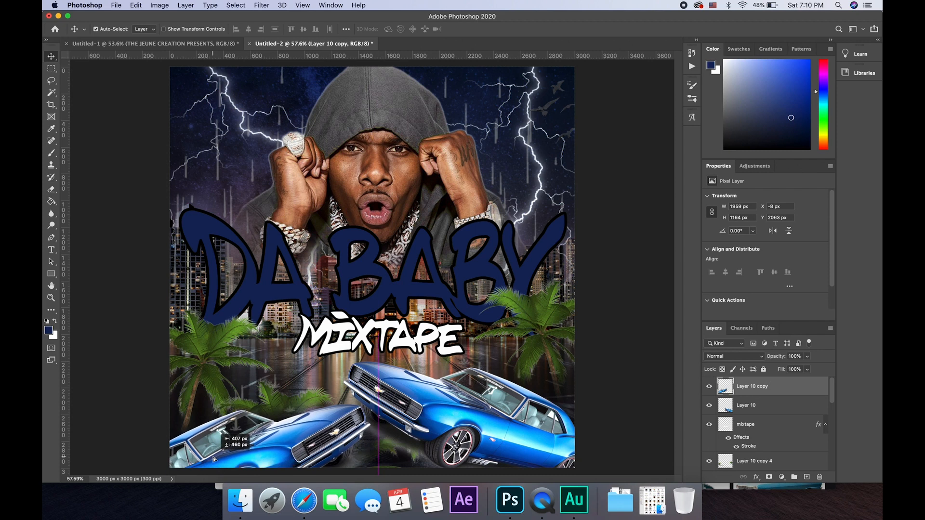
- Set the Eraser's opacity to 19% and fade the area beneath the front of the flipped car on Layer 10 copy
left_click(448, 426)
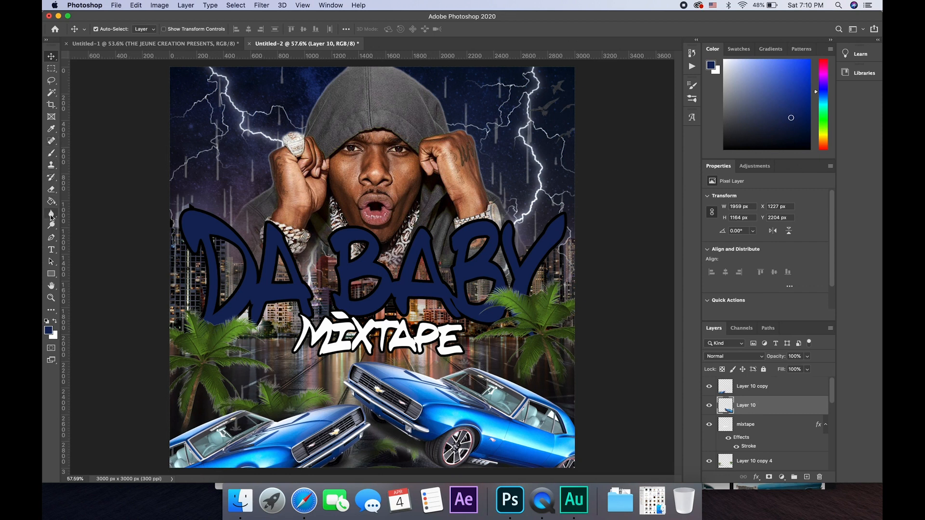
left_click(52, 192)
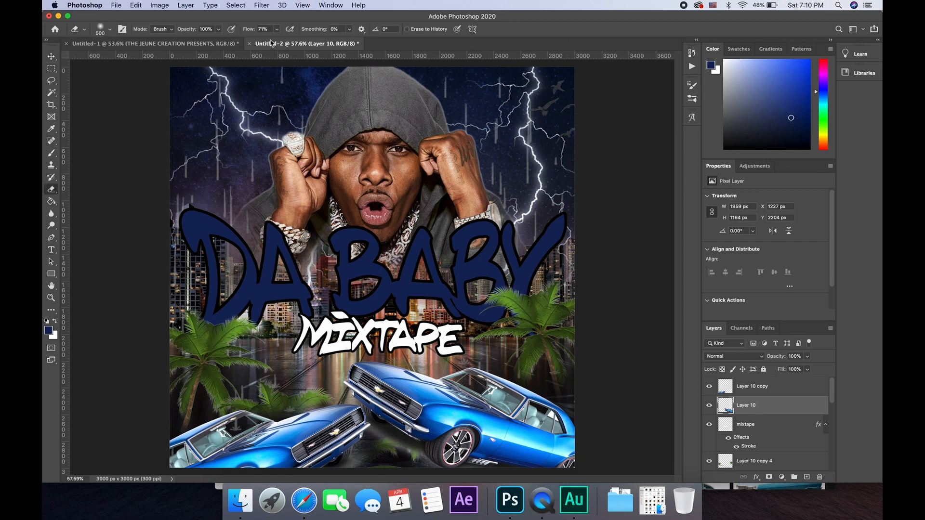
left_click_drag(195, 31, 169, 33)
left_click_drag(185, 30, 187, 30)
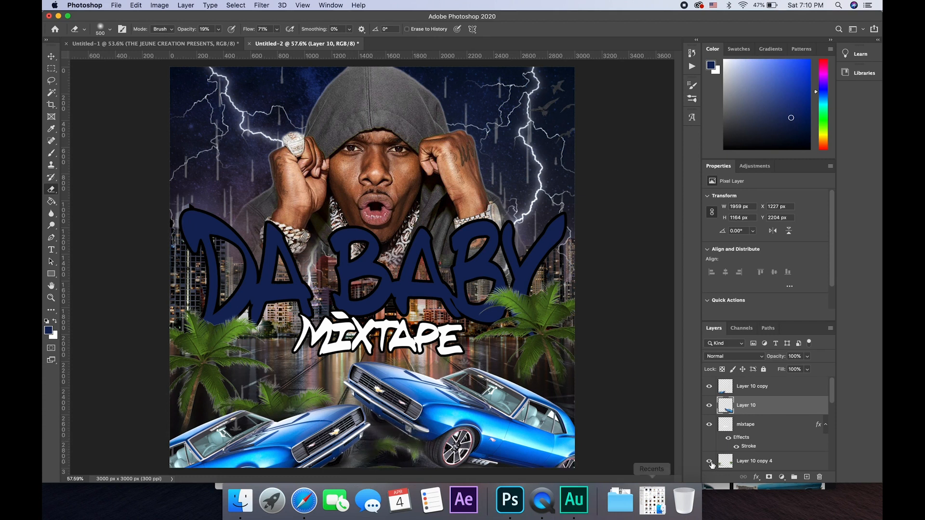
left_click(771, 387)
mouse_move(384, 448)
left_mouse_down()
mouse_move(351, 463)
mouse_move(359, 468)
left_mouse_up()
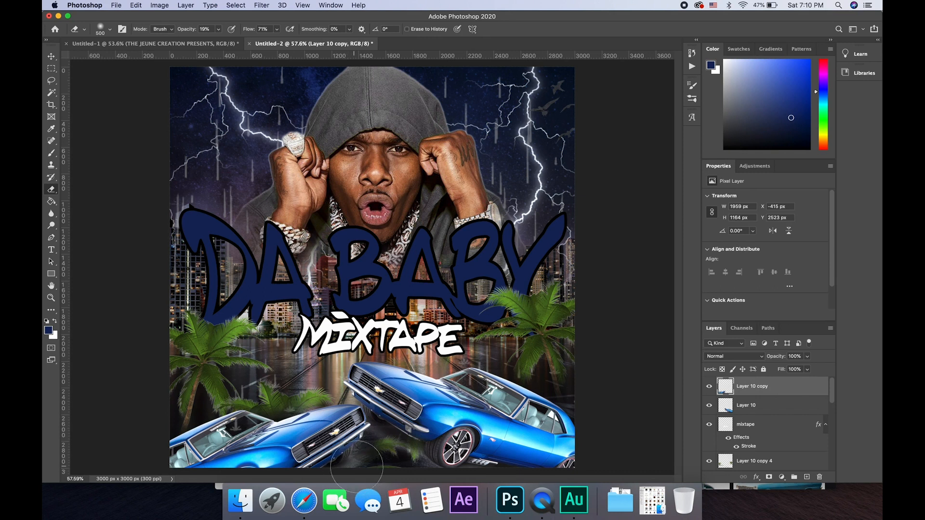